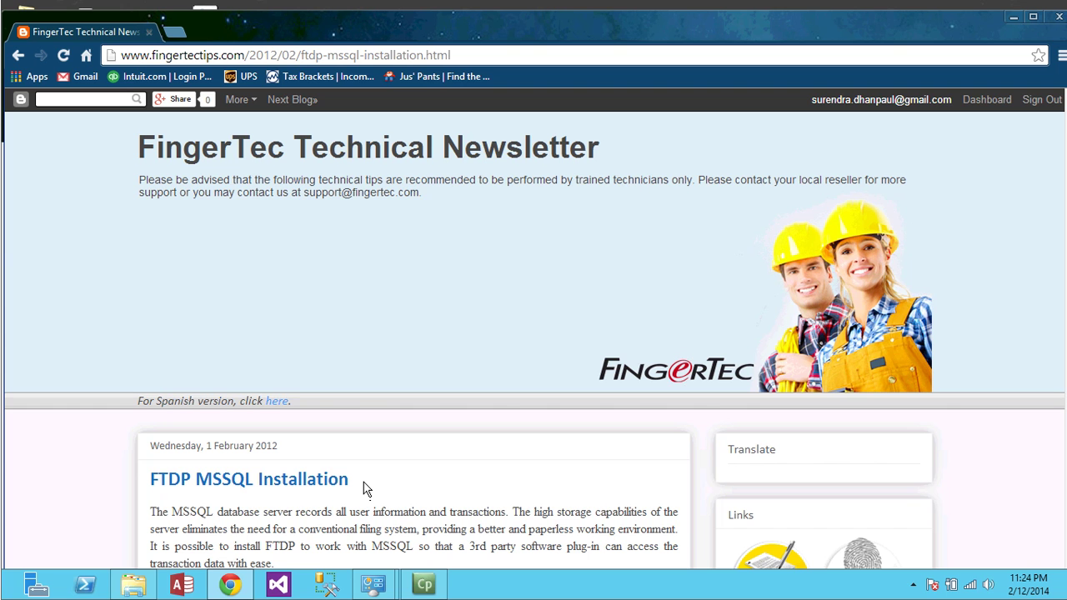
Read the FTDP MSSQL Installation article, including its ODBC setup instructions and the table descriptions for transactions, users and templates.
scroll(363, 490, "down", 5)
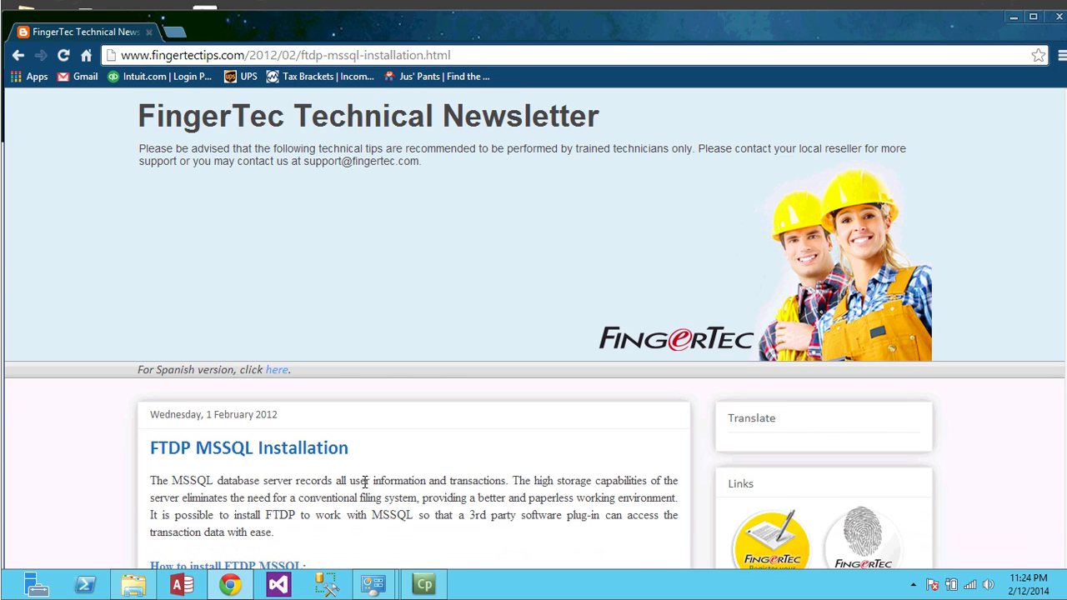
scroll(365, 489, "down", 3)
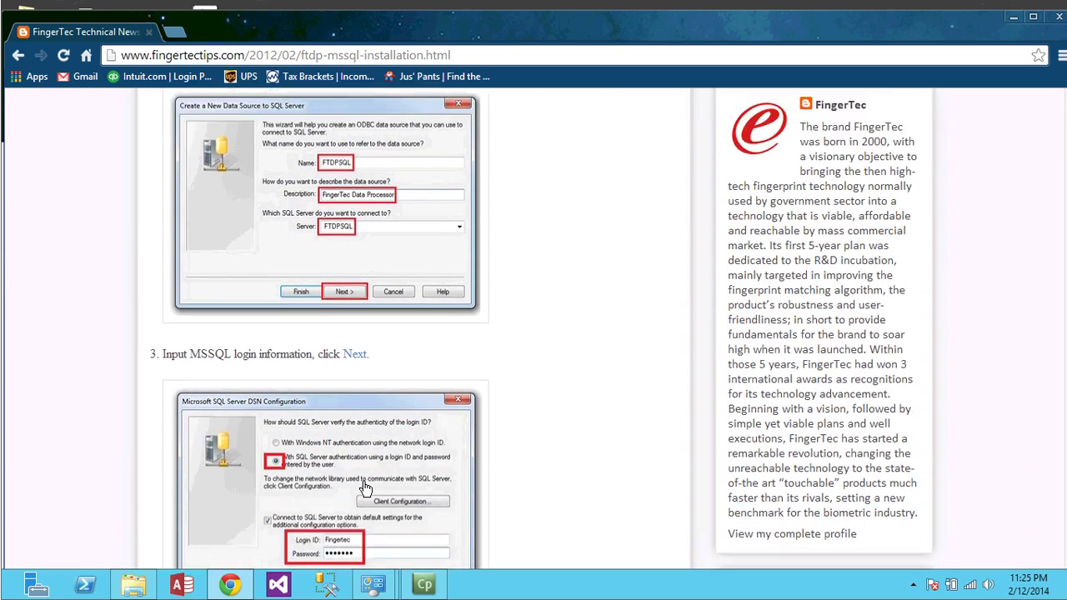
scroll(364, 490, "down", 3)
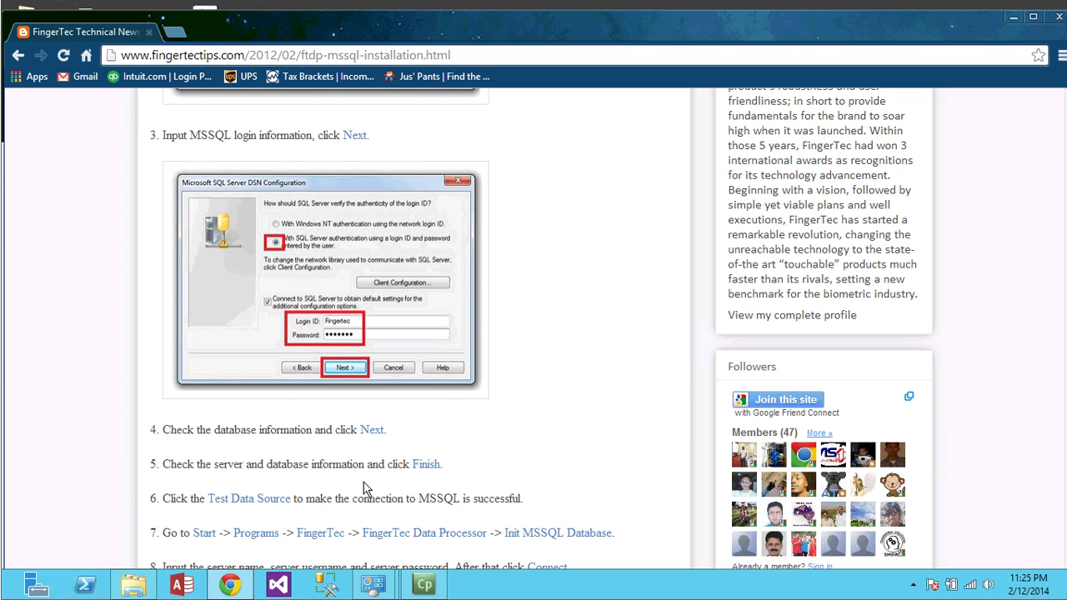
scroll(364, 489, "down", 8)
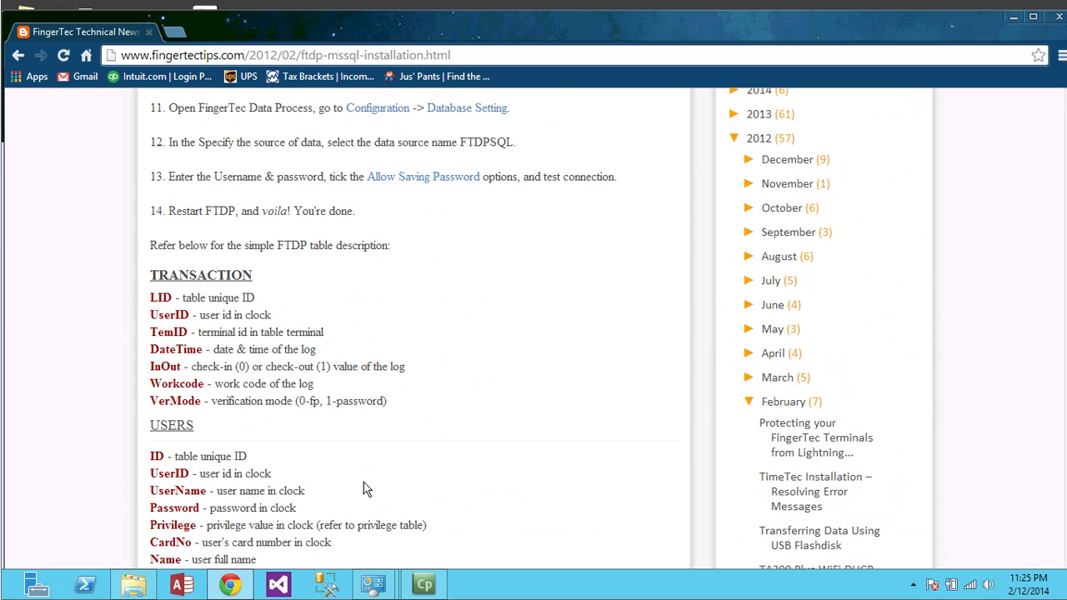
scroll(364, 489, "down", 4)
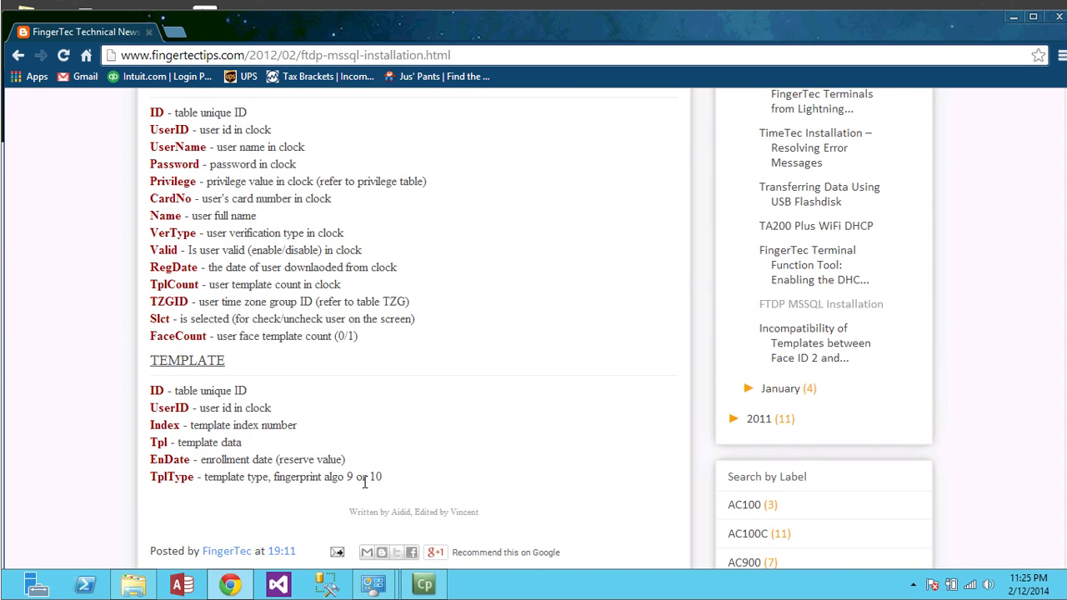
scroll(364, 484, "up", 12)
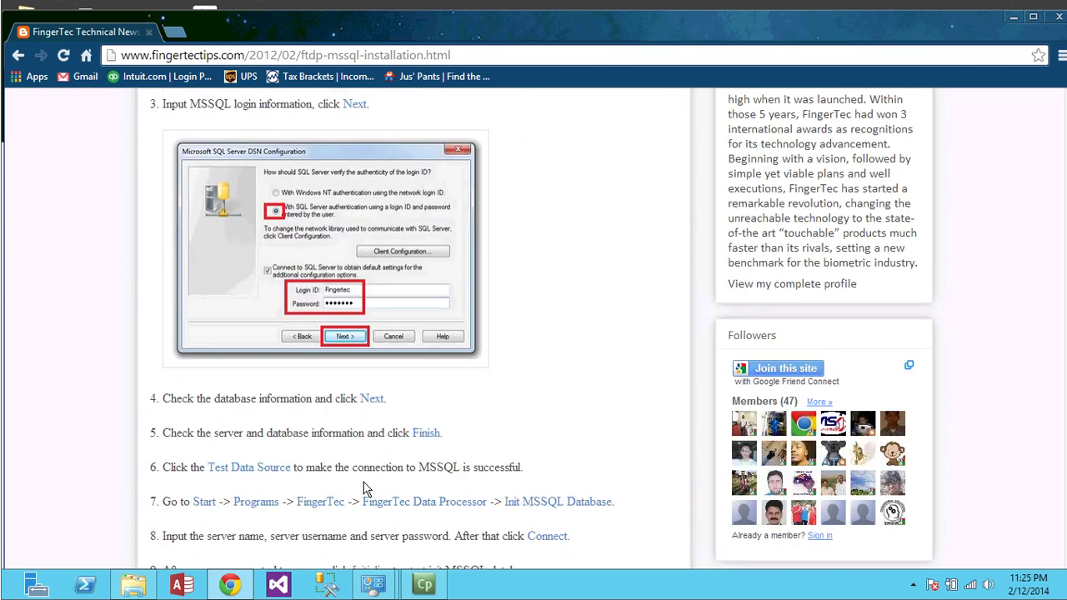
scroll(364, 490, "up", 5)
scroll(364, 489, "down", 3)
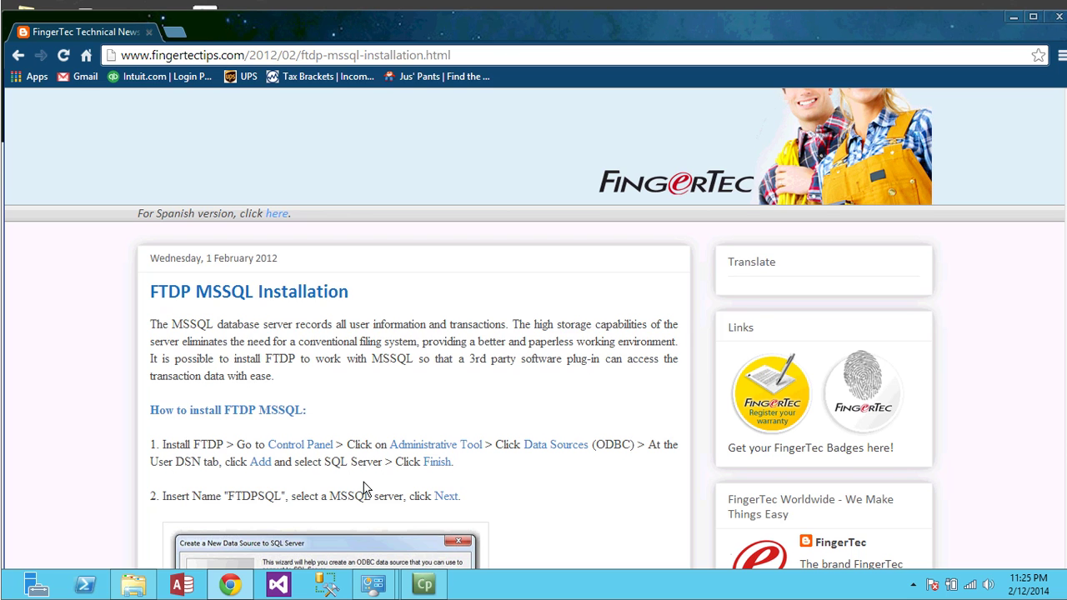
key("alt+Tab")
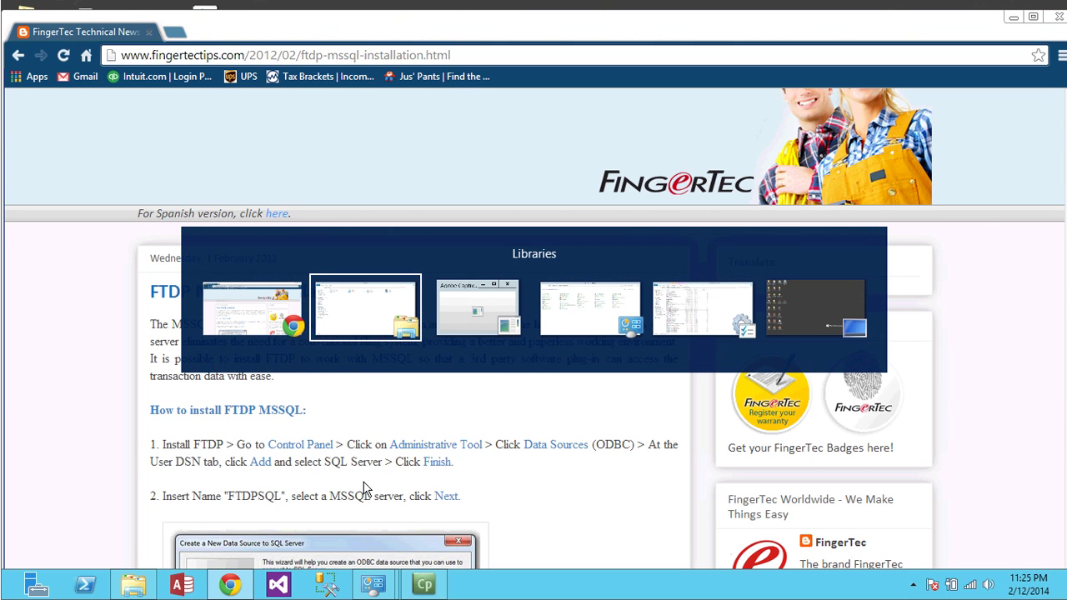
key("Tab")
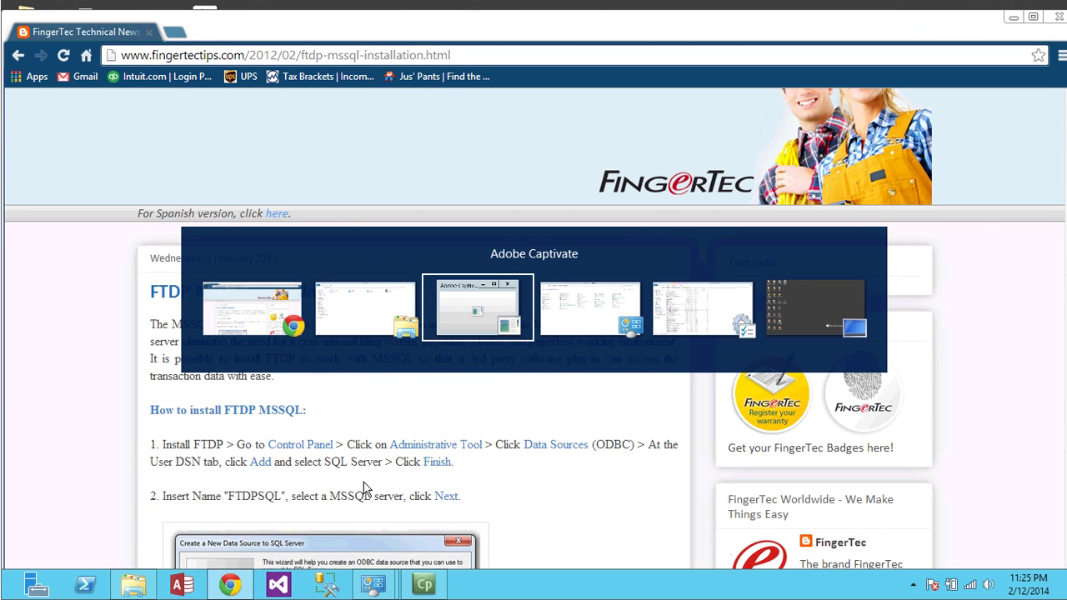
key("shift+Tab")
key("shift+Tab")
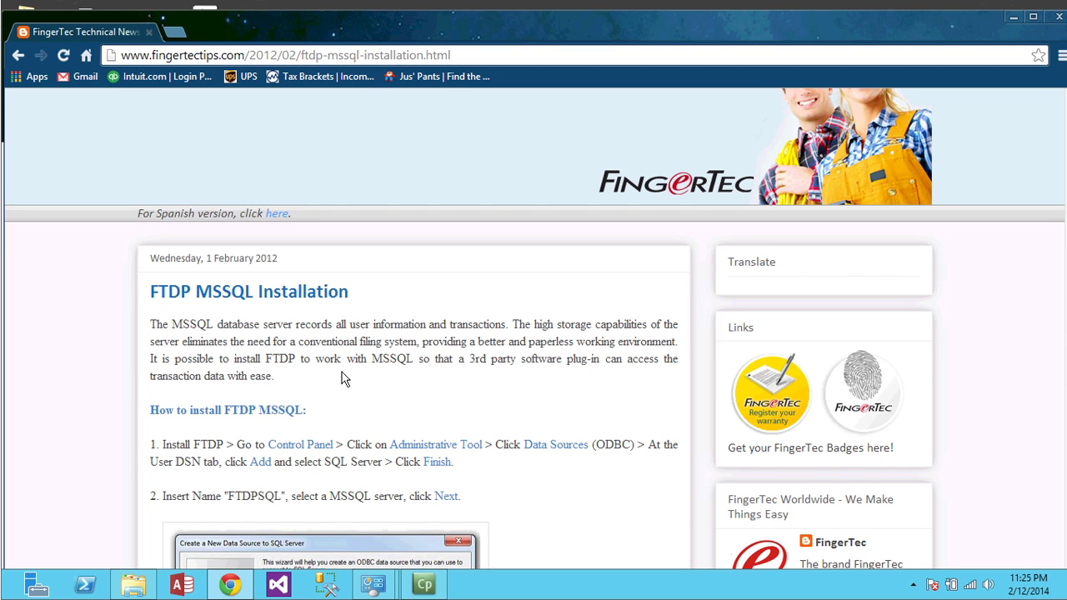
scroll(341, 379, "up", 3)
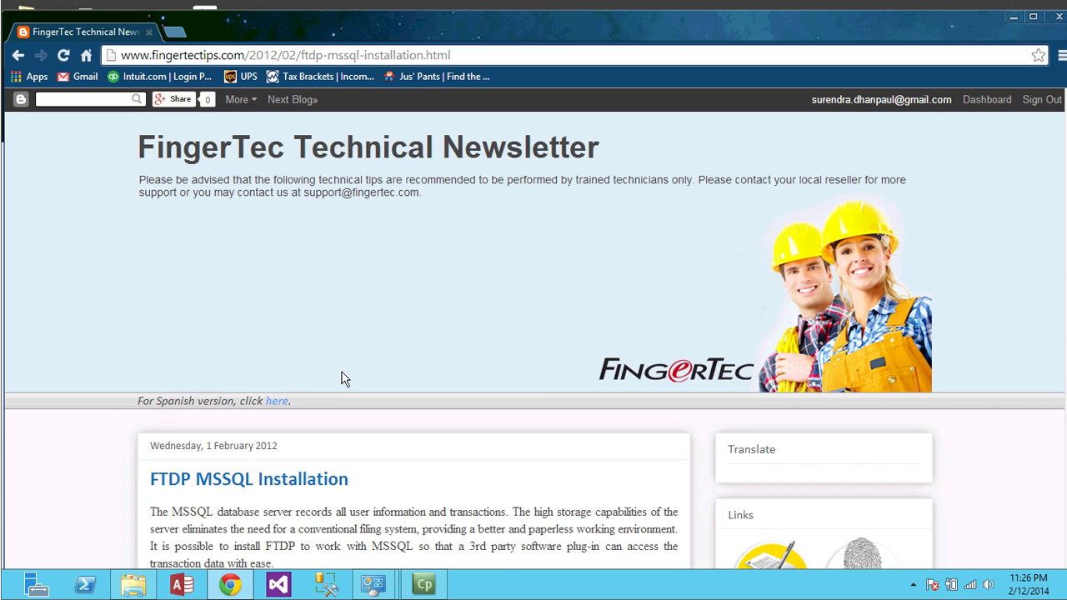
scroll(446, 545, "down", 3)
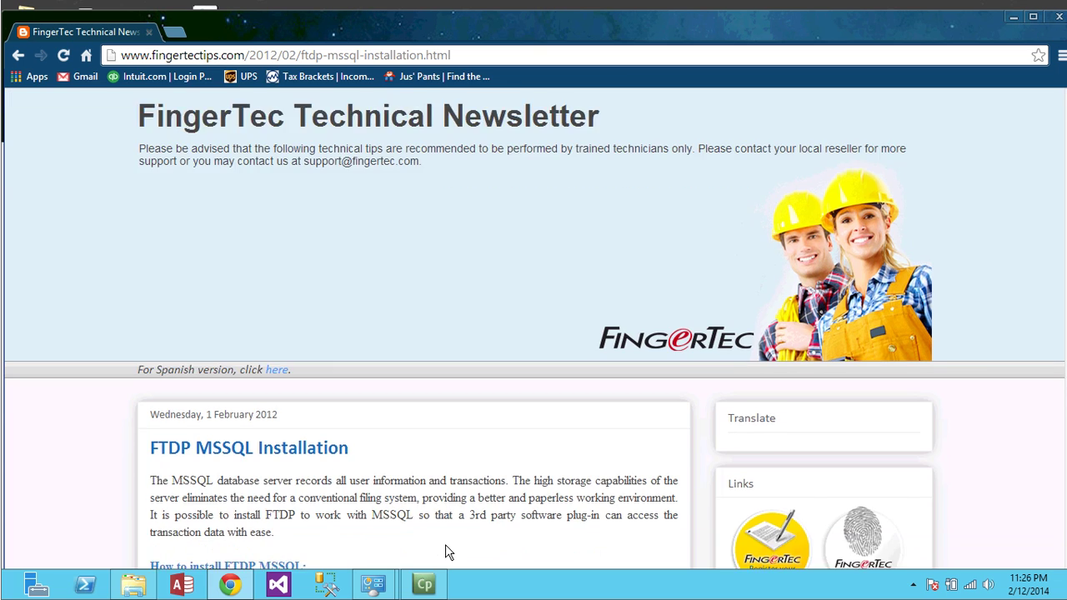
scroll(447, 548, "down", 2)
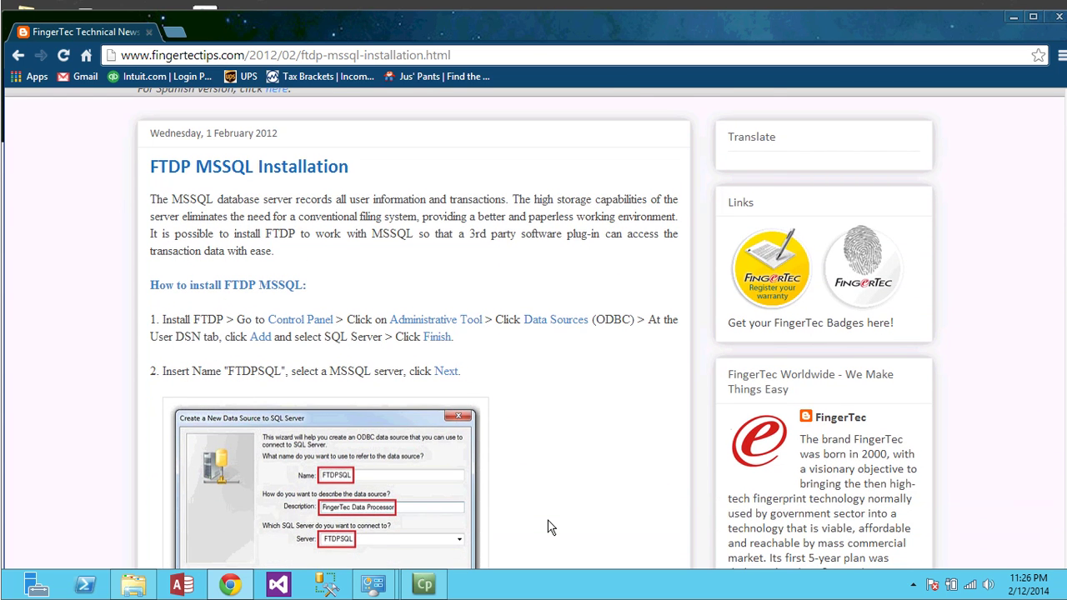
scroll(548, 526, "up", 3)
scroll(547, 526, "up", 2)
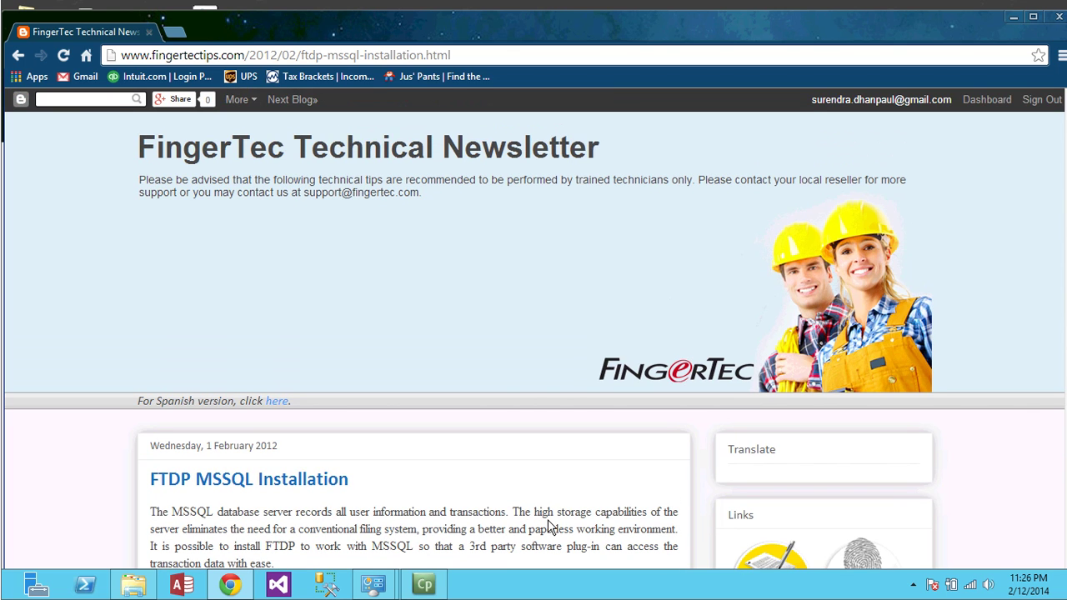
Switch to File Explorer and open C:\Program Files (x86)\FingerTec\FingerTec Data Processor to locate FTDP.exe and FTDP.mdb.
left_click(133, 587)
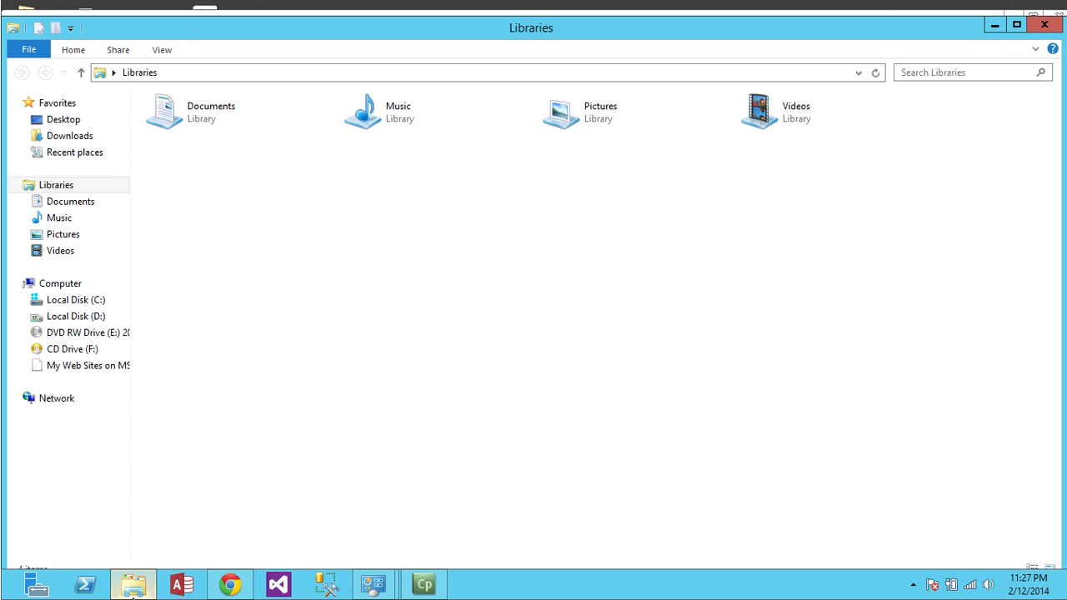
left_click(101, 301)
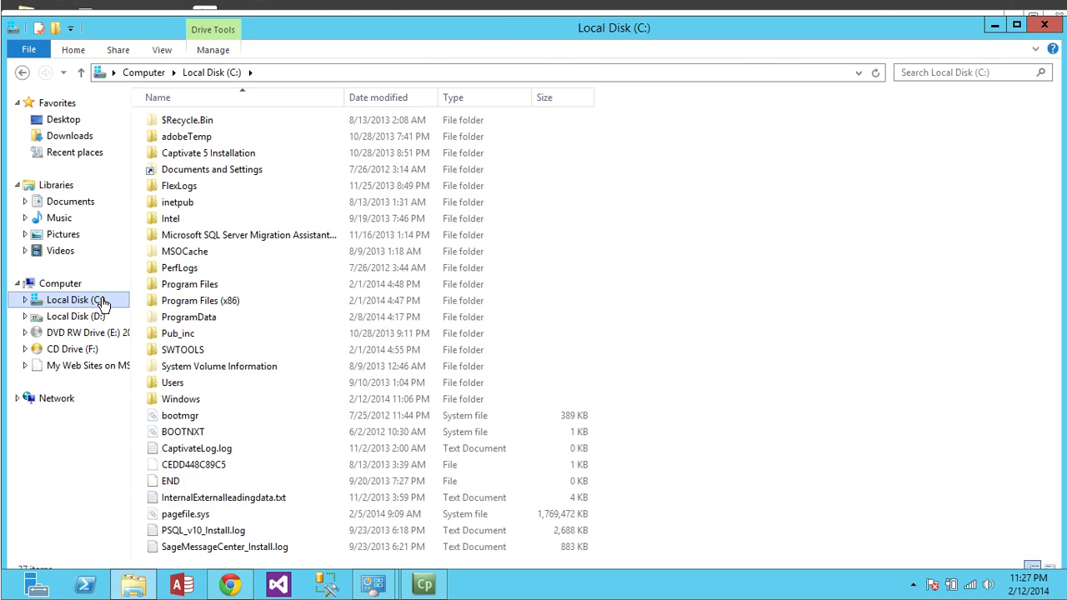
double_click(223, 301)
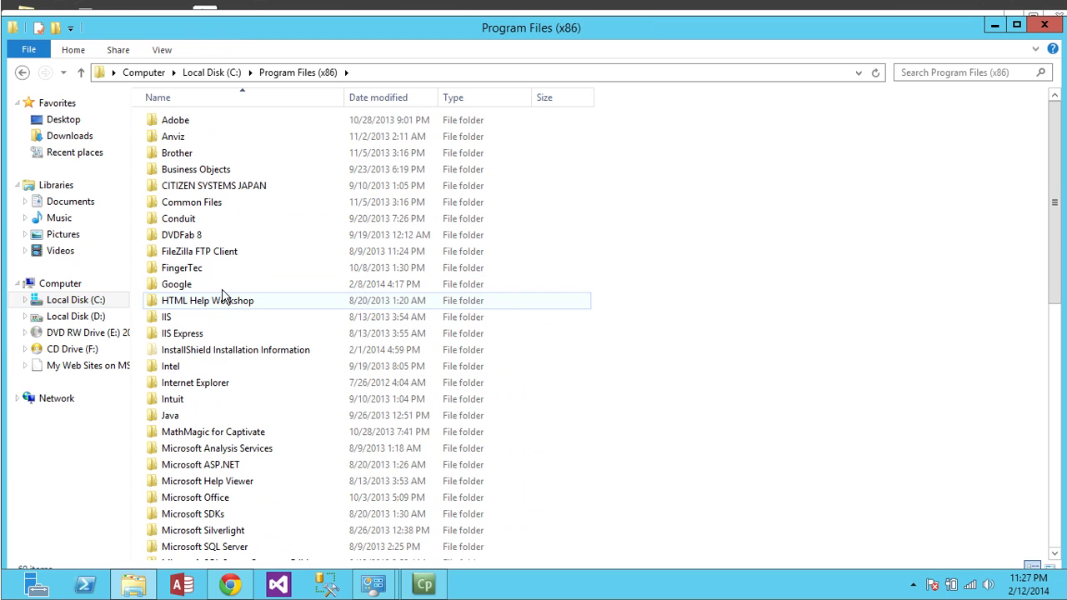
double_click(212, 270)
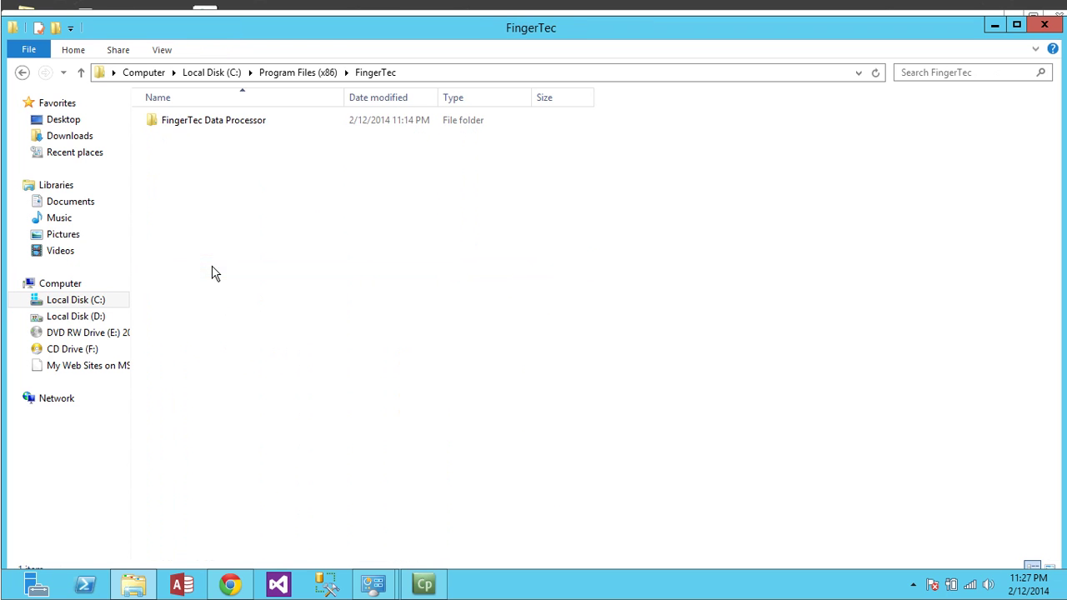
double_click(204, 121)
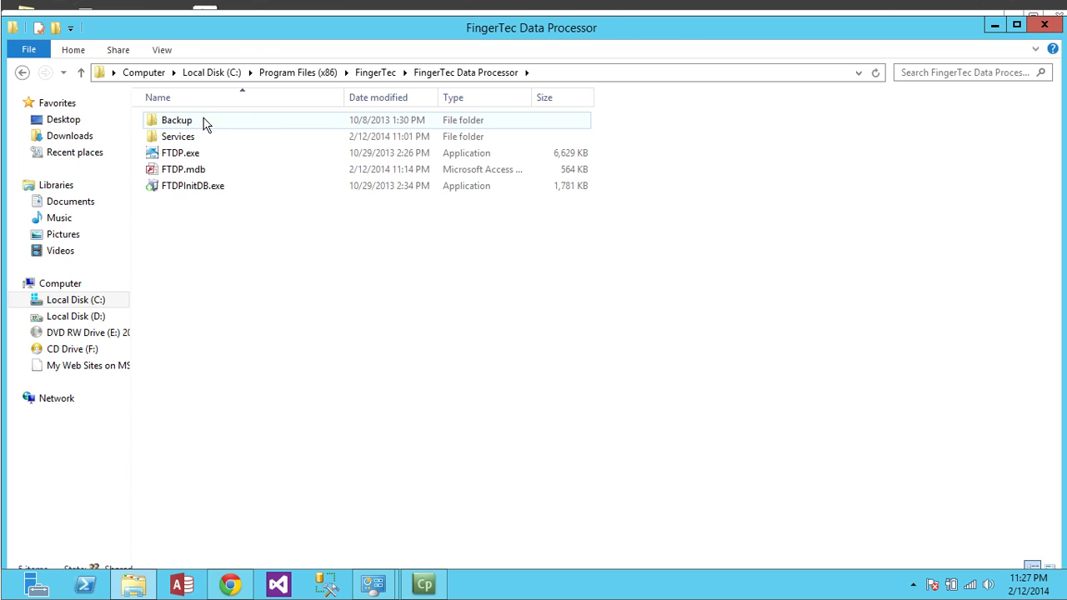
left_click(204, 157)
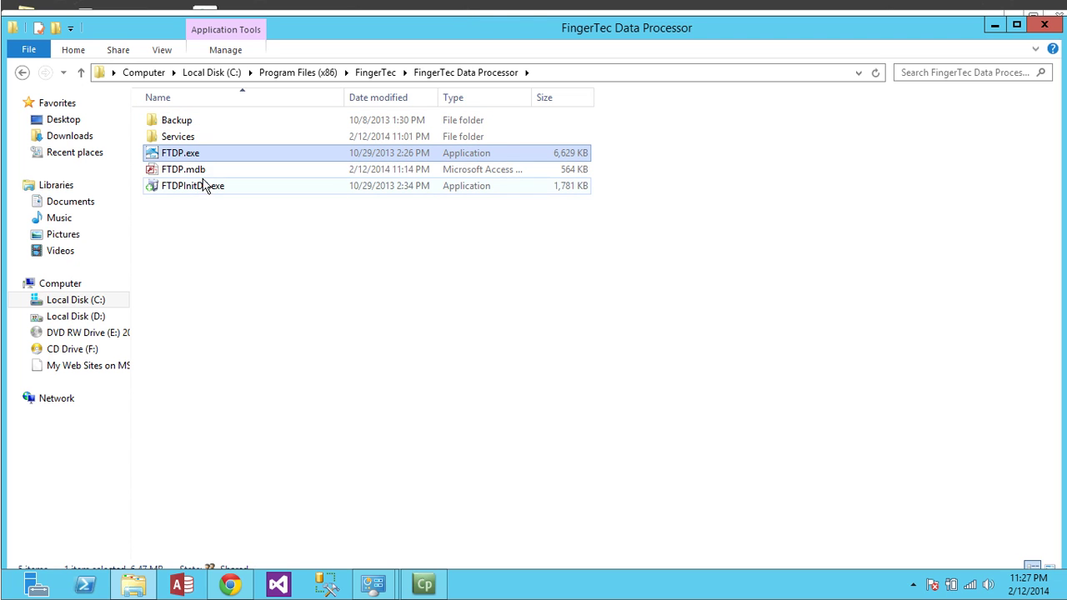
left_click(202, 171)
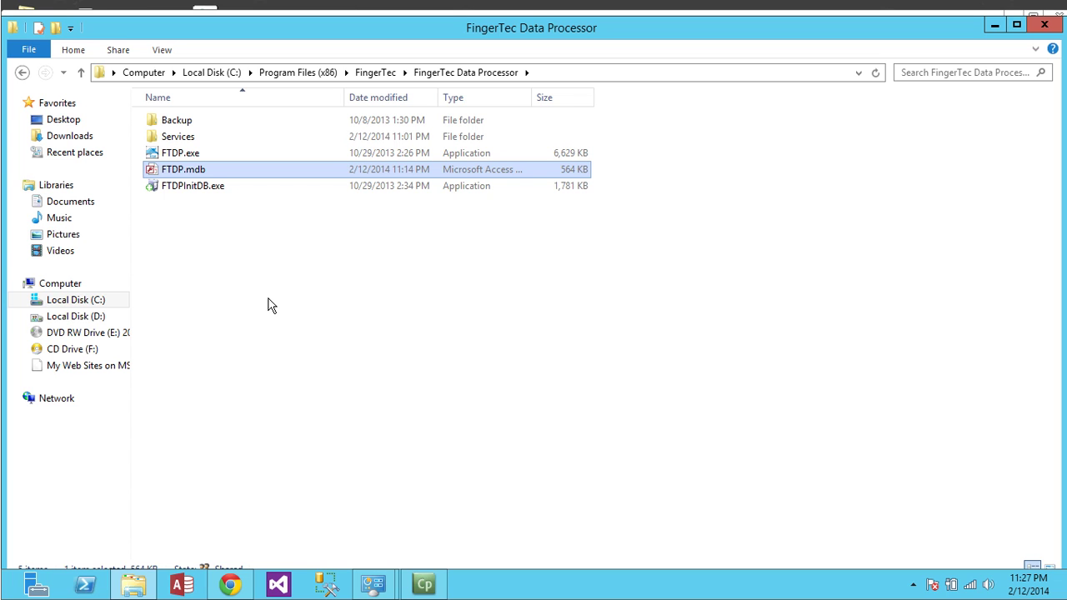
Launch FTDP.exe and set its ODBC connection to the FTDP data source, accepting the database settings.
double_click(190, 154)
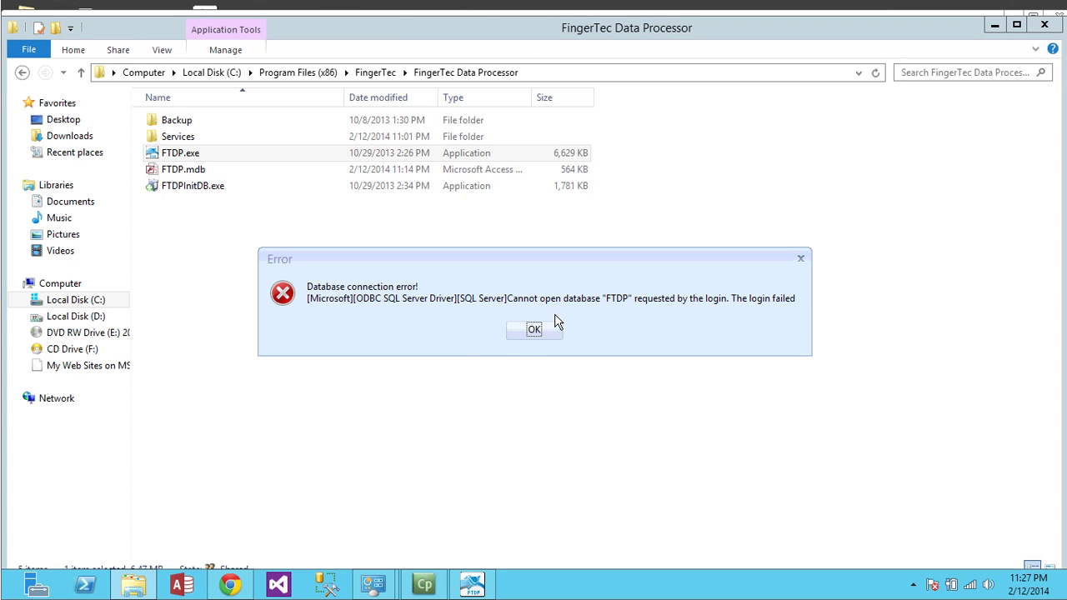
left_click(534, 331)
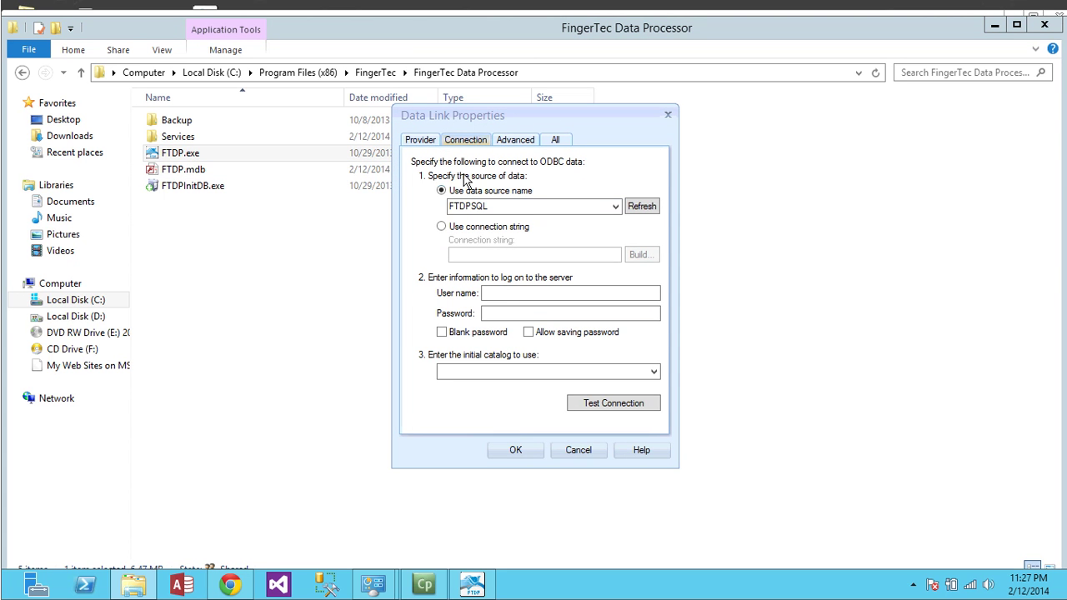
left_click(615, 205)
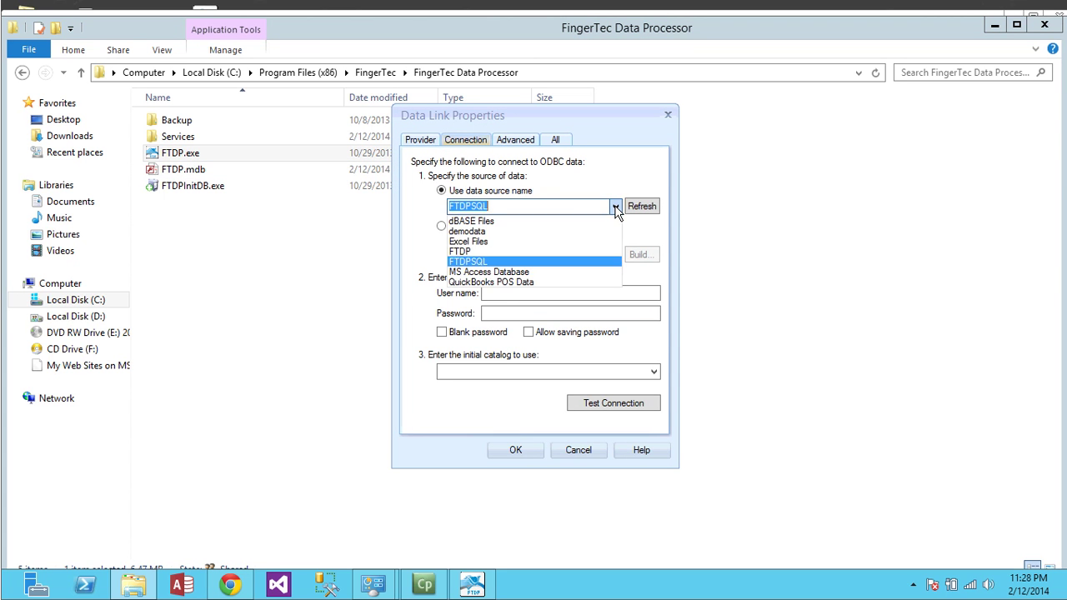
left_click(555, 253)
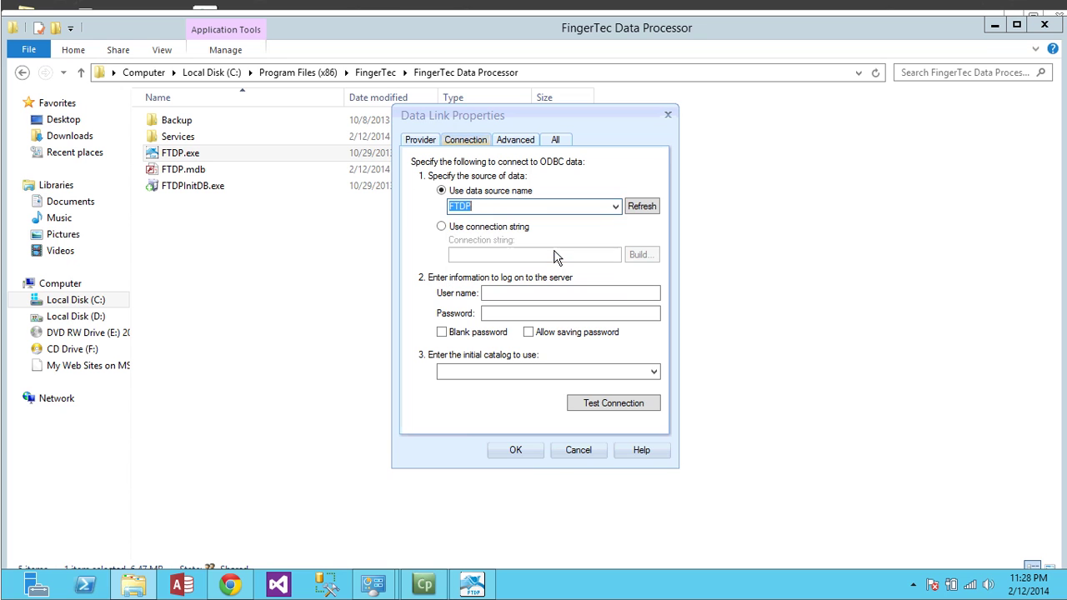
left_click(531, 458)
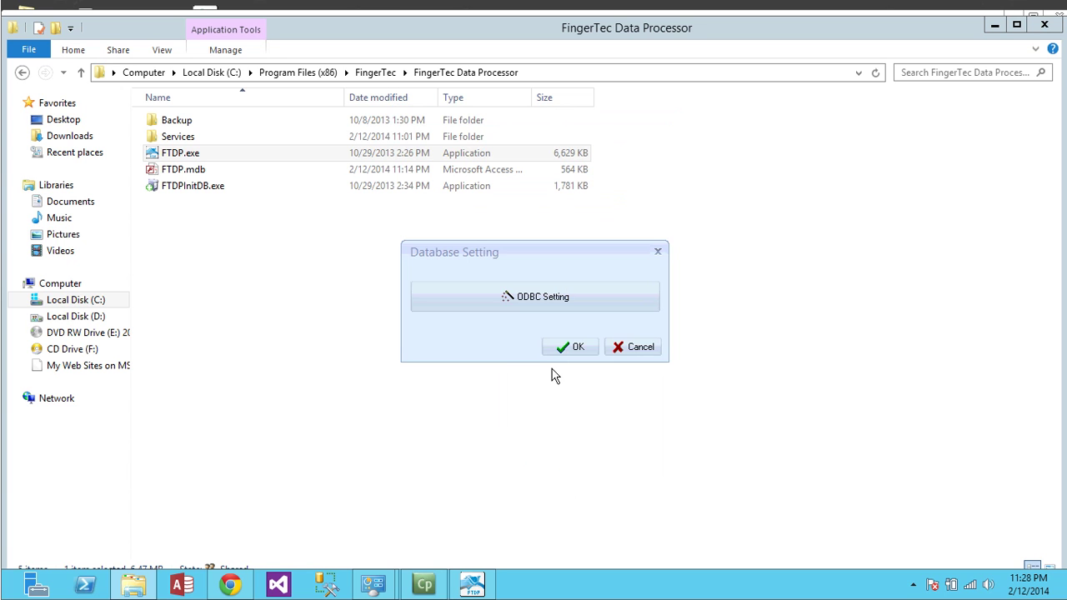
left_click(573, 346)
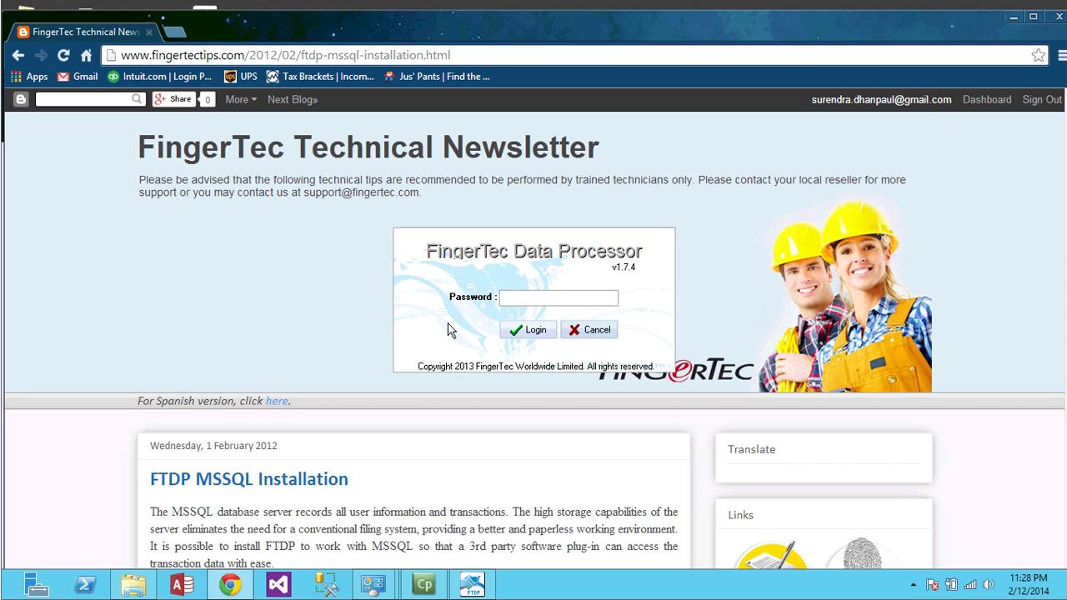
Log in to FingerTec Data Processor with the login password.
left_click(523, 298)
type("****")
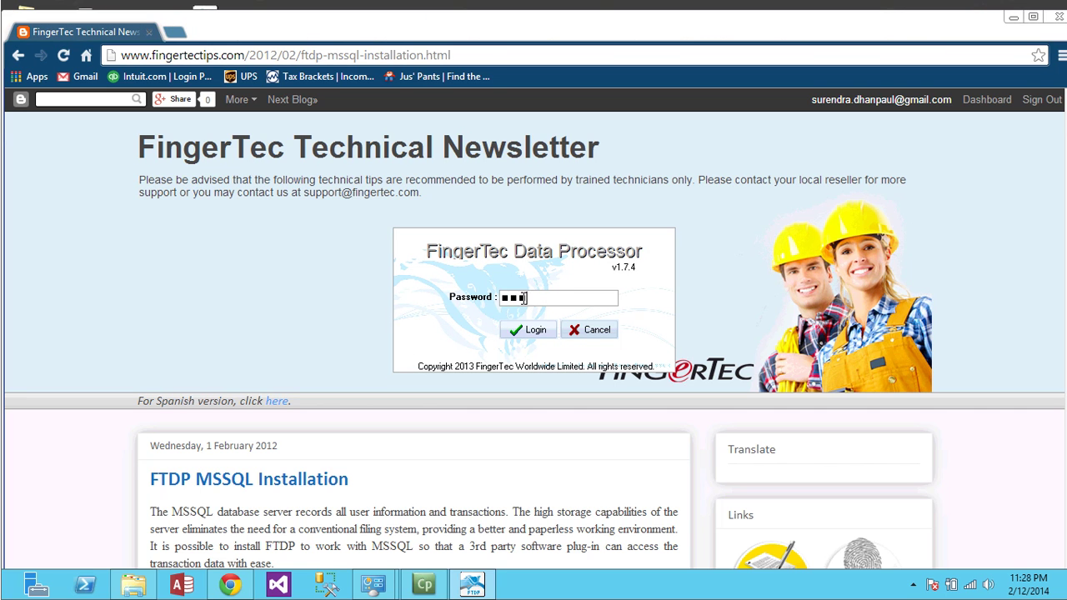
key("Return")
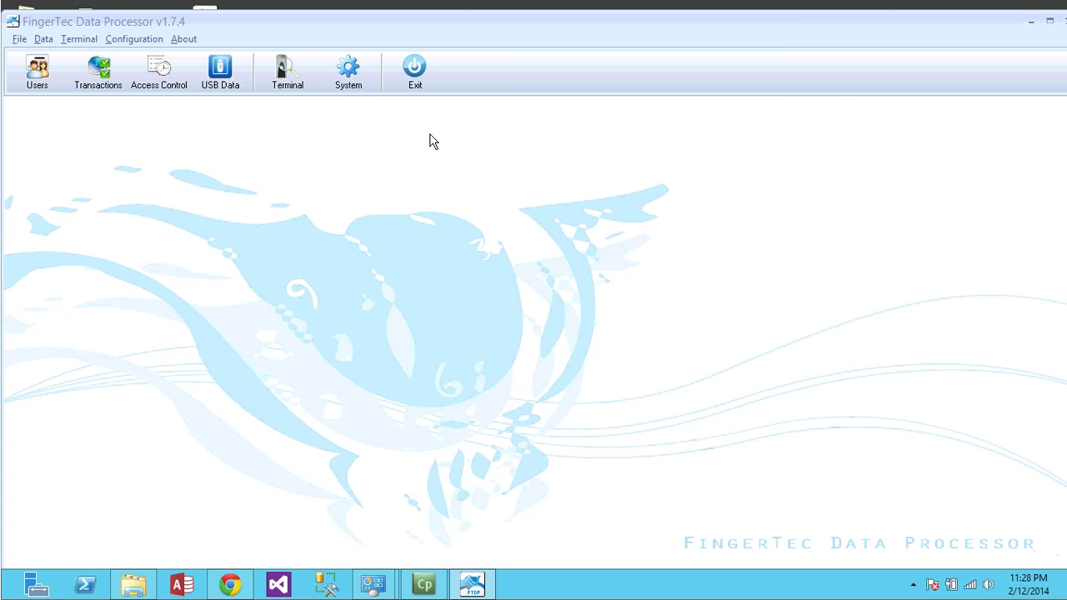
Check the FTDP.mdb and FTDP.ldb files in the program folder and return to FingerTec Data Processor.
key("alt+Tab")
key("alt+Tab")
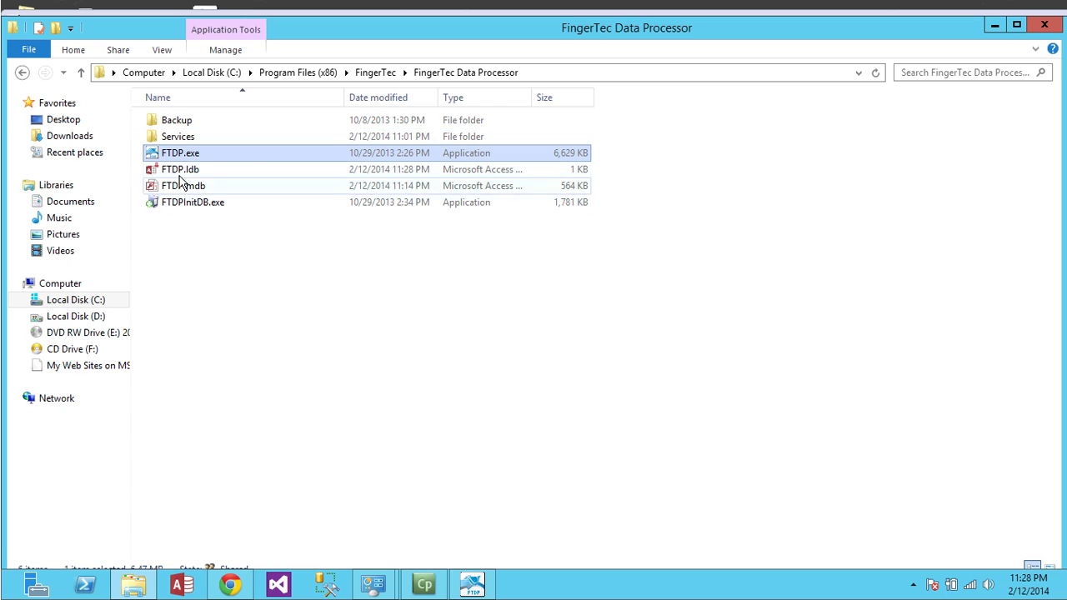
left_click(180, 188)
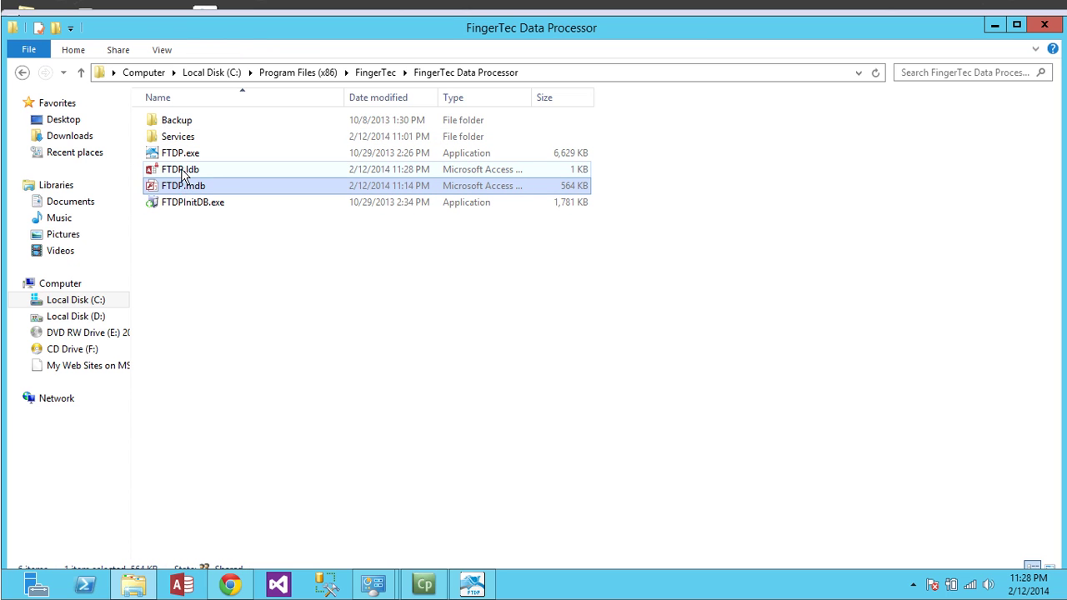
left_click(184, 172)
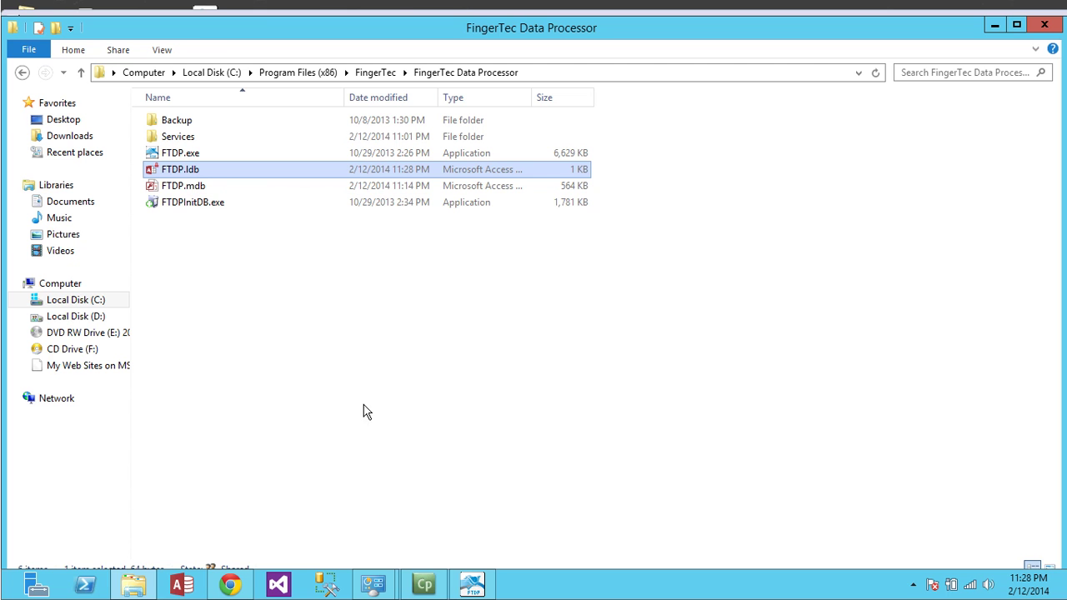
left_click(473, 586)
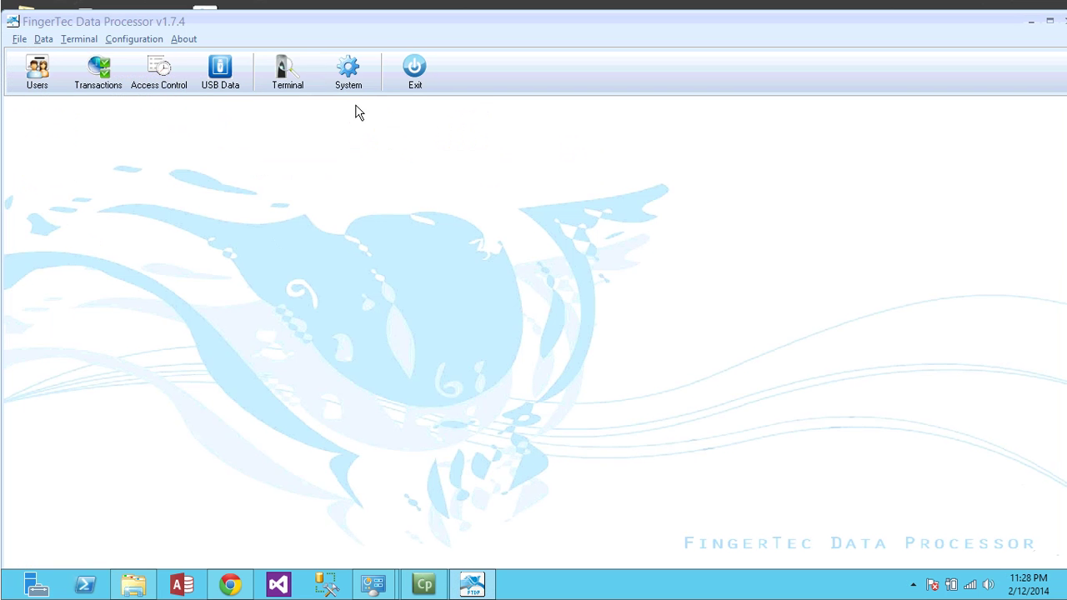
left_click(341, 72)
left_click(364, 170)
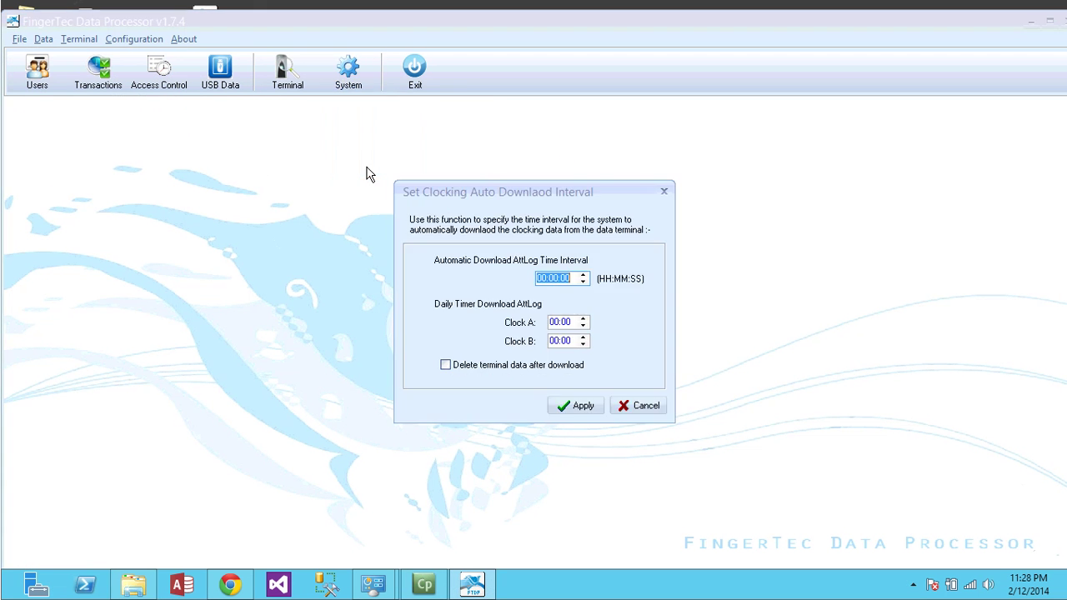
left_click(550, 279)
type("10")
left_click(642, 407)
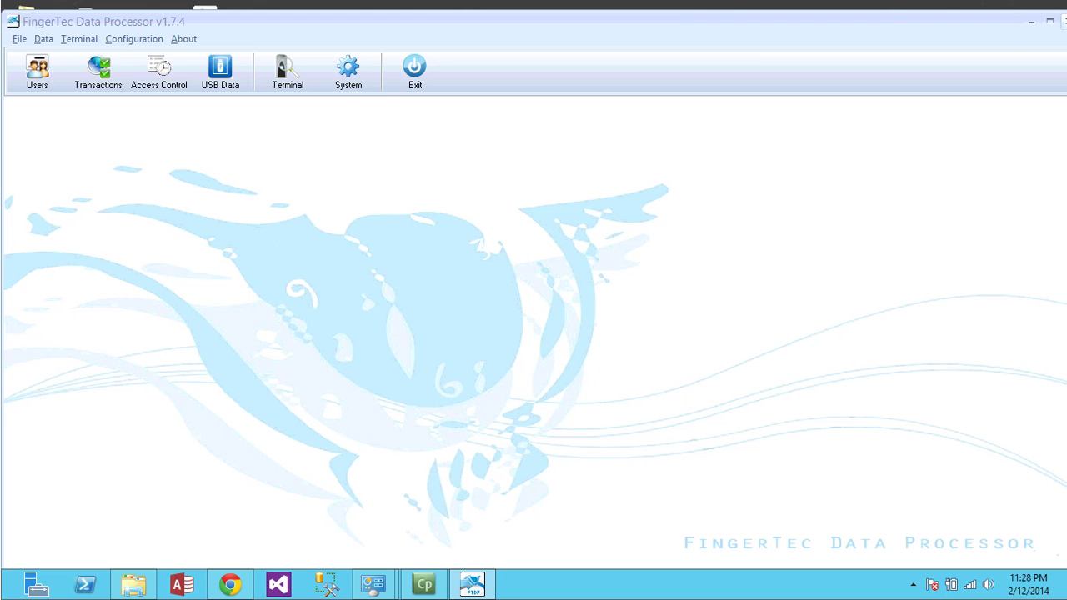
Set the automatic AttLog download time interval to 01:00:00 in the system's auto download settings and apply it.
left_click(351, 79)
left_click(385, 165)
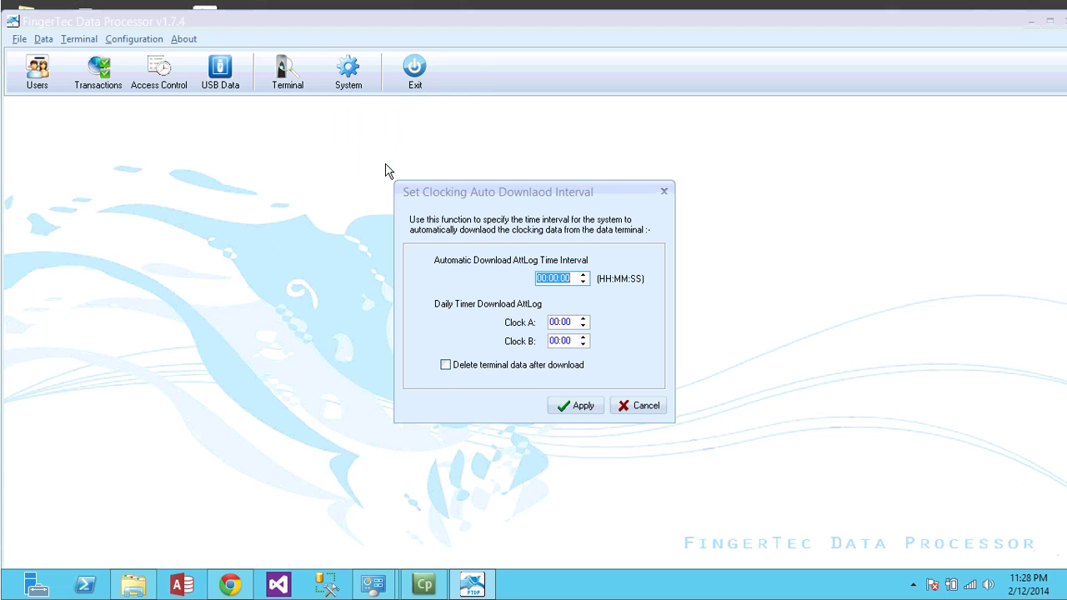
left_click(543, 277)
type("1")
left_click(564, 407)
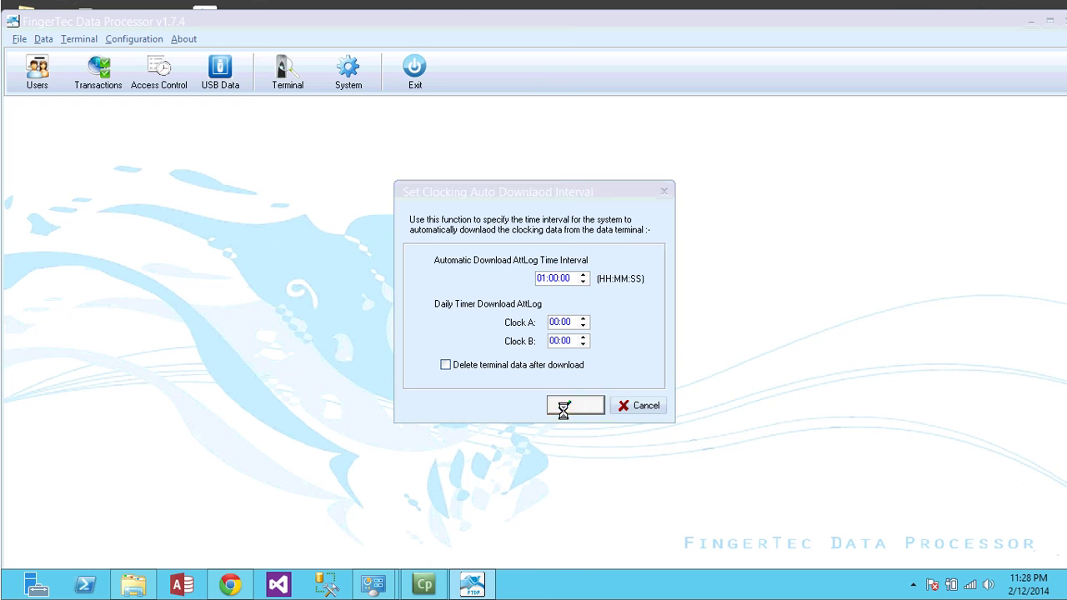
left_click(521, 325)
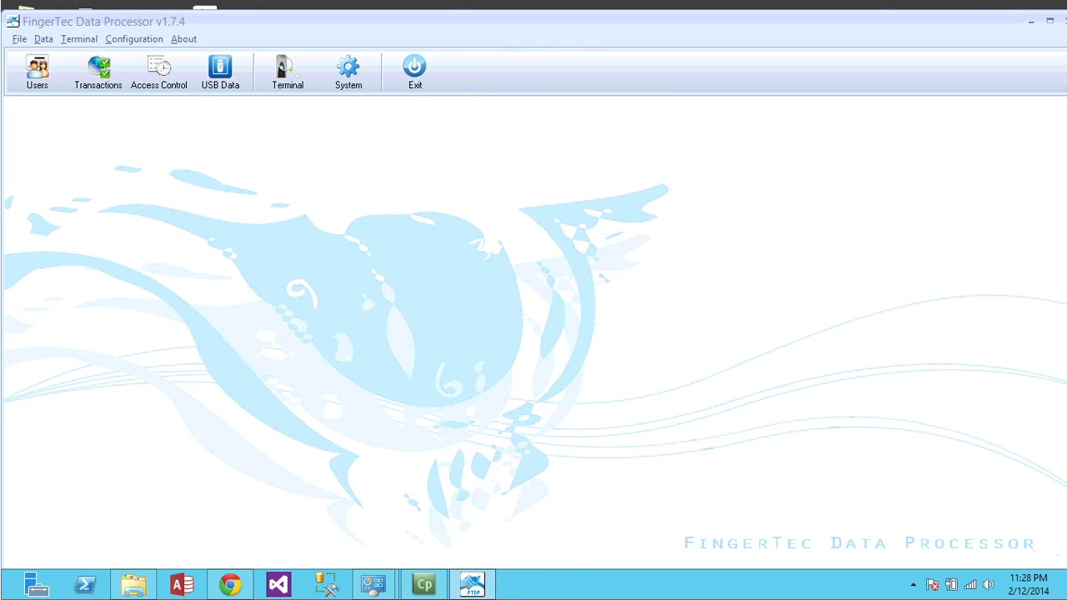
Close FingerTec Data Processor and check whether the FTDP.ldb lock file remains in the program folder.
left_click(1060, 20)
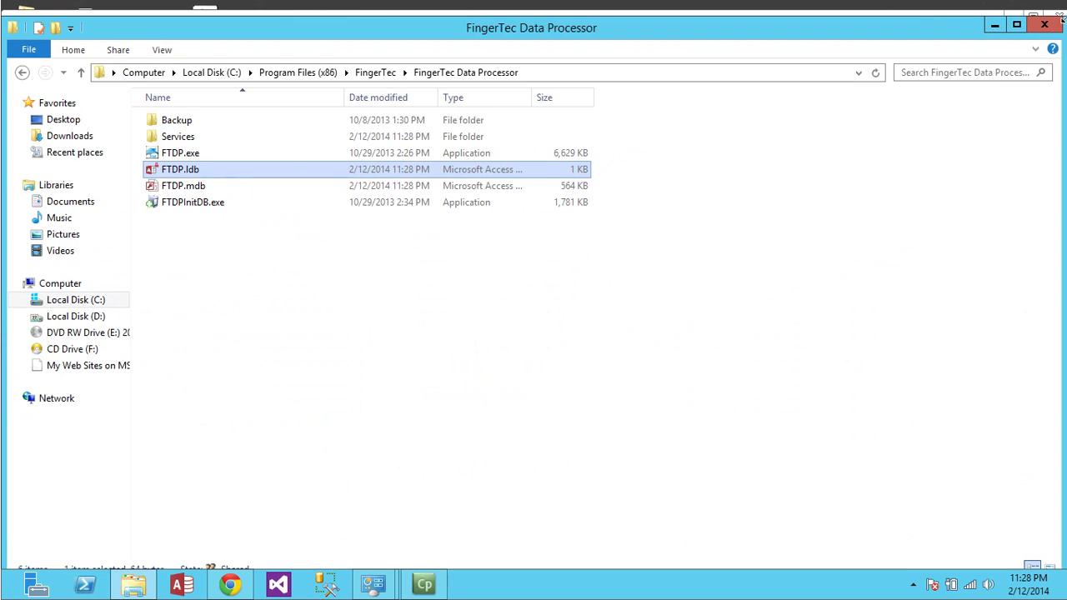
left_click(477, 285)
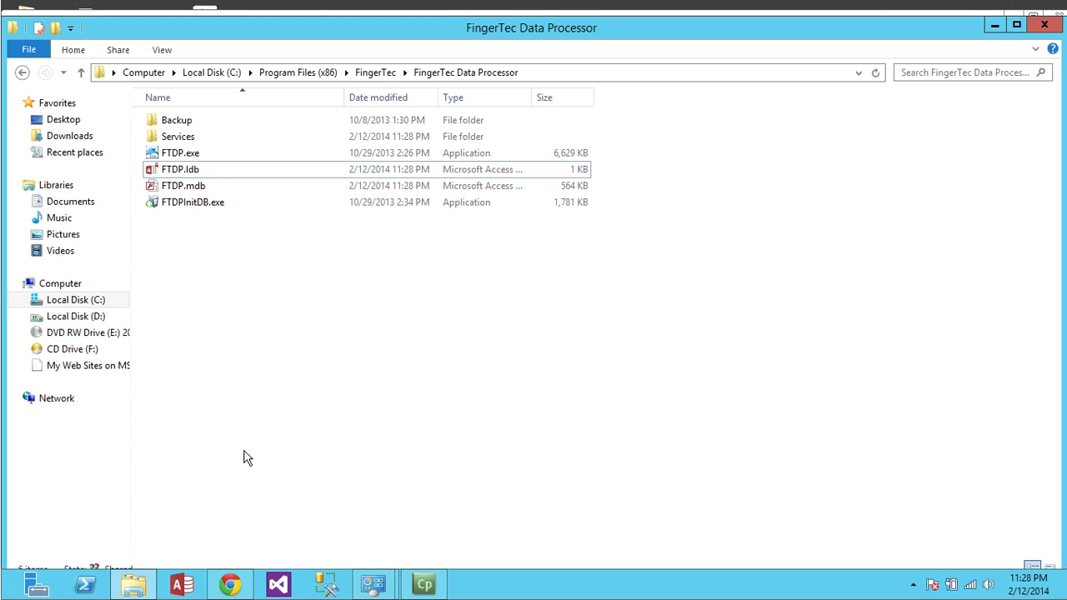
left_click(192, 175)
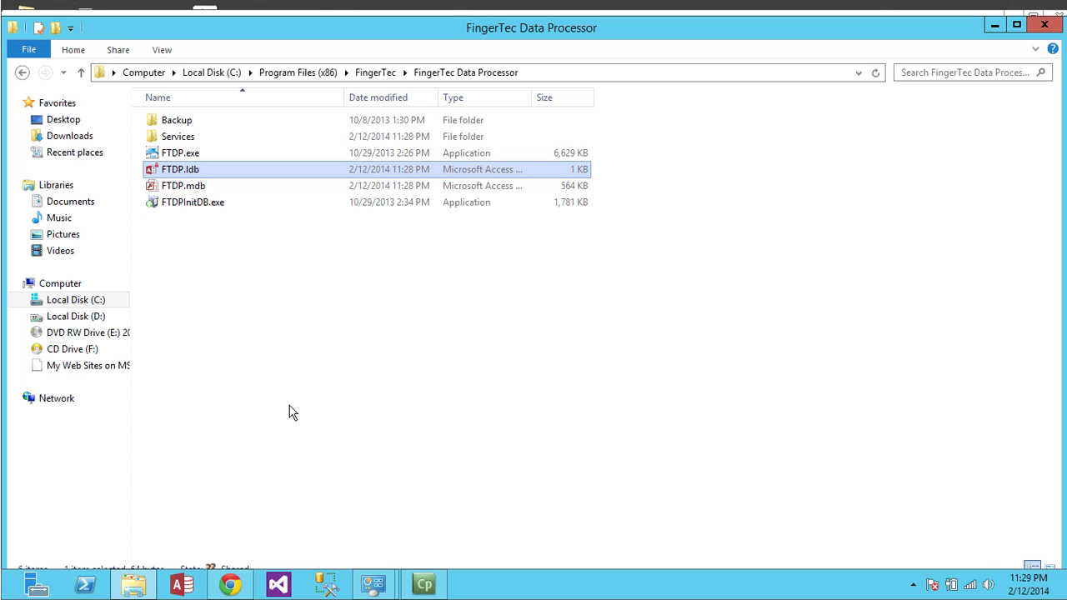
Open Computer Management and display the list of Windows services.
key("super")
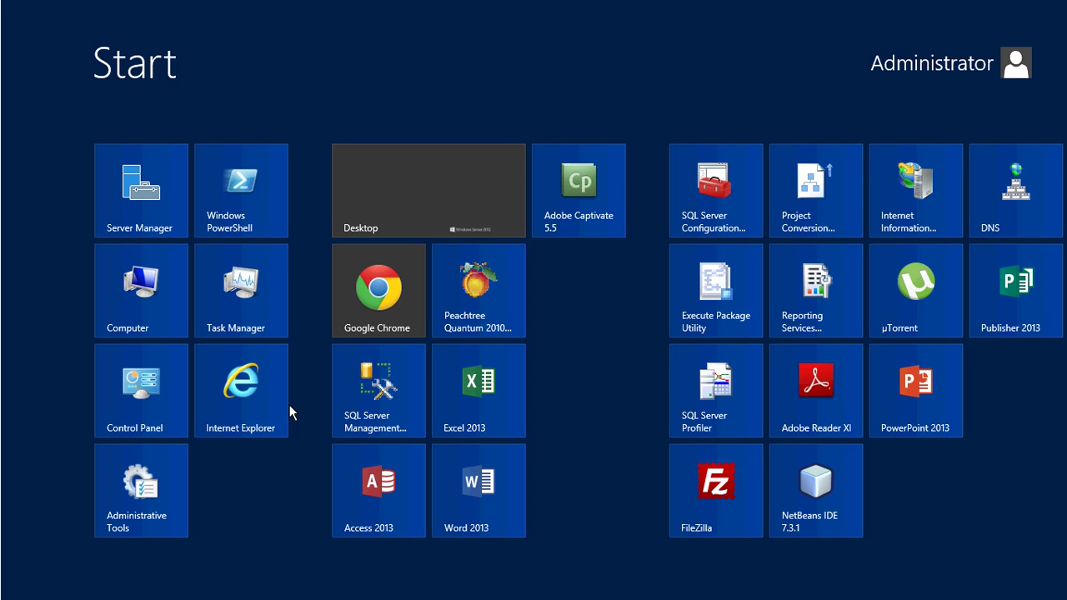
type("comp")
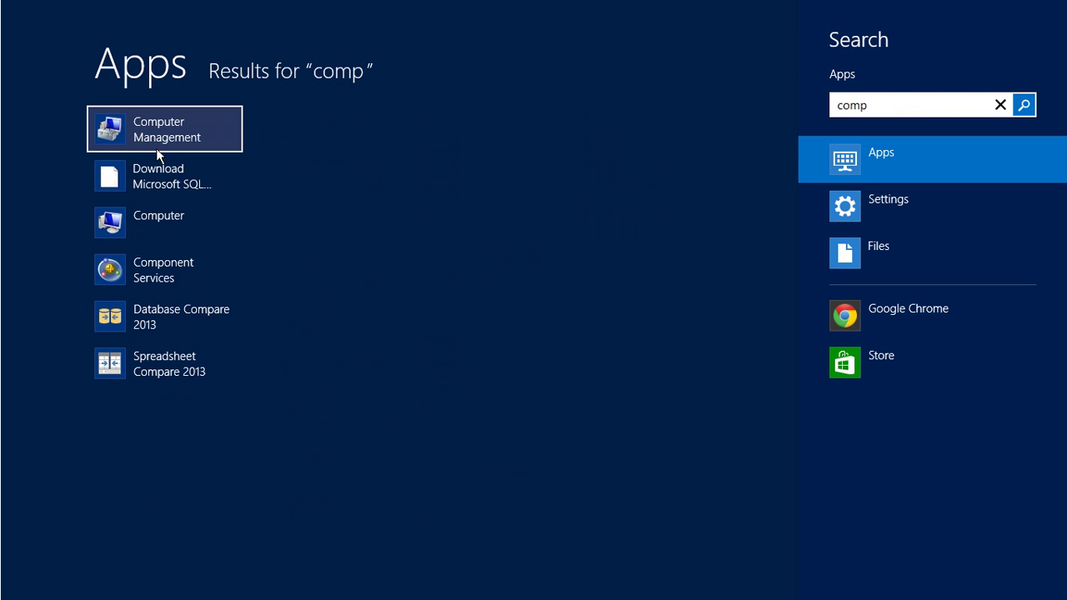
key("super")
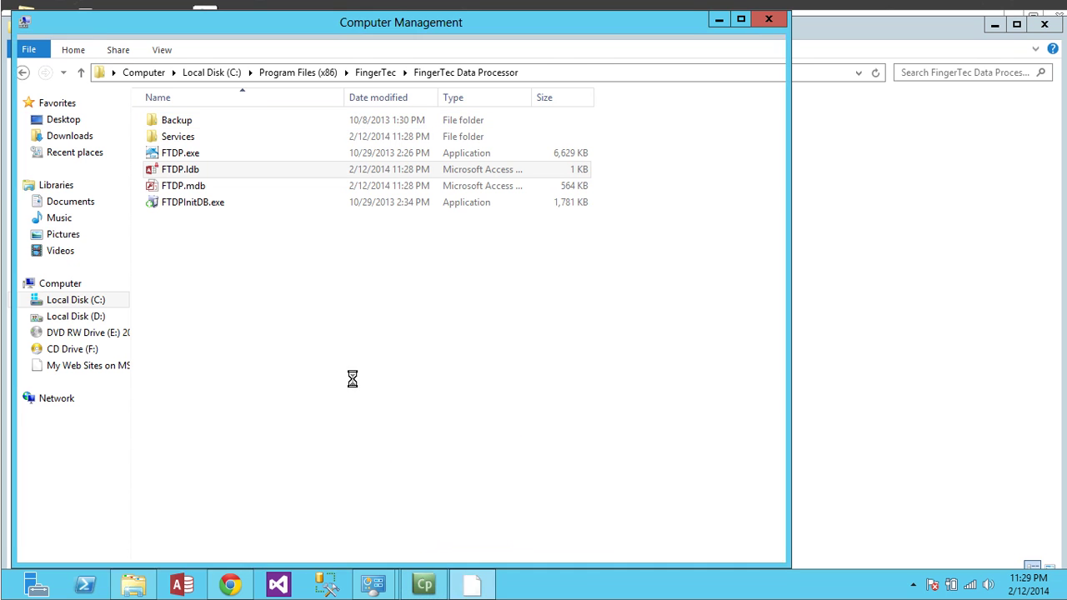
left_click(28, 239)
left_click(84, 281)
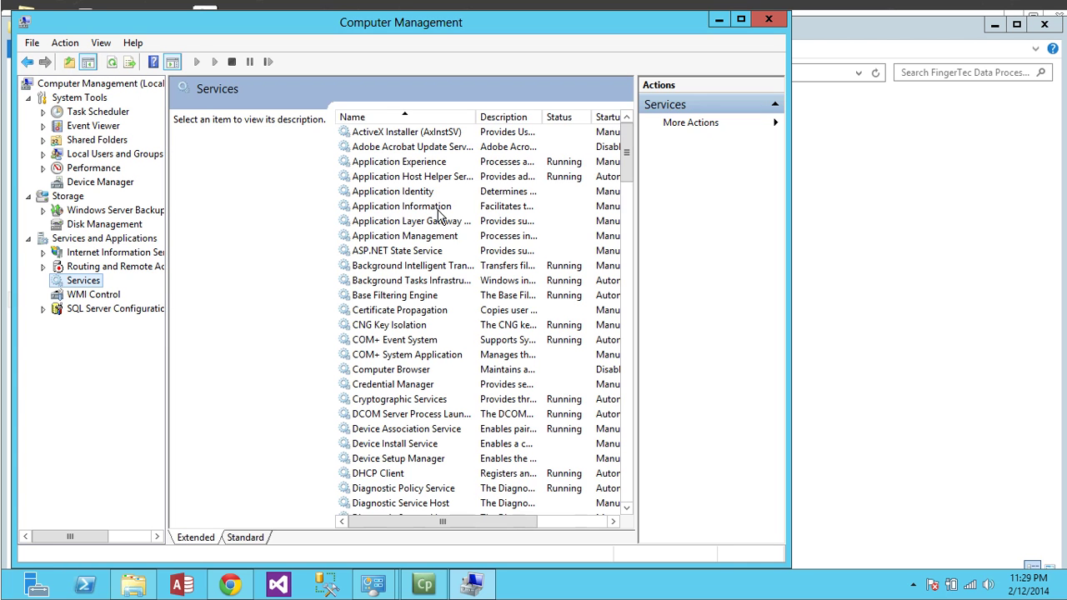
Locate FTDP Services in the services list and stop the service.
left_click(439, 209)
key("f")
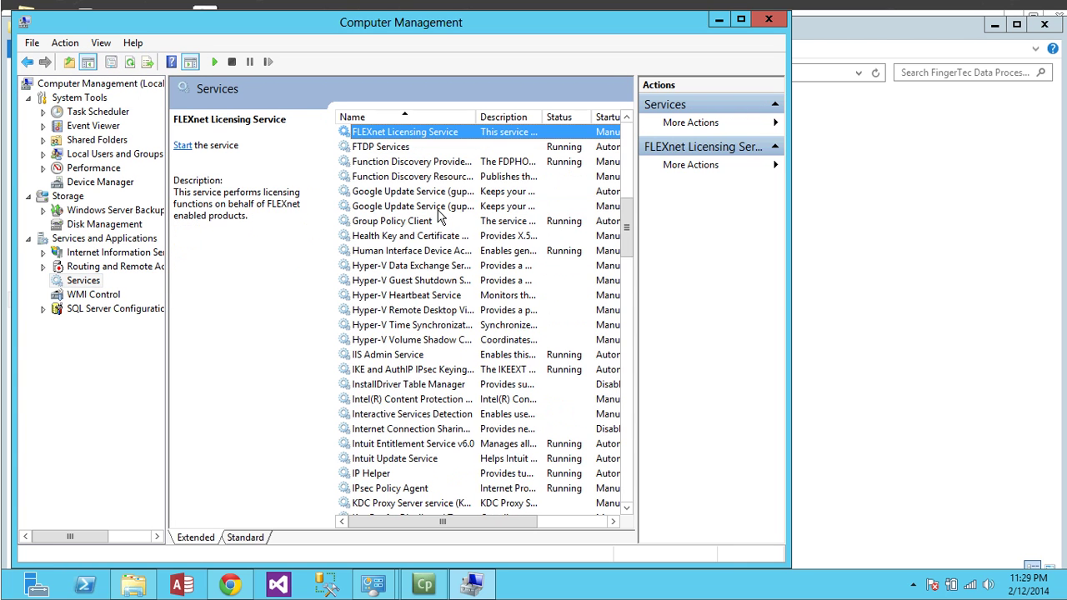
left_click(396, 148)
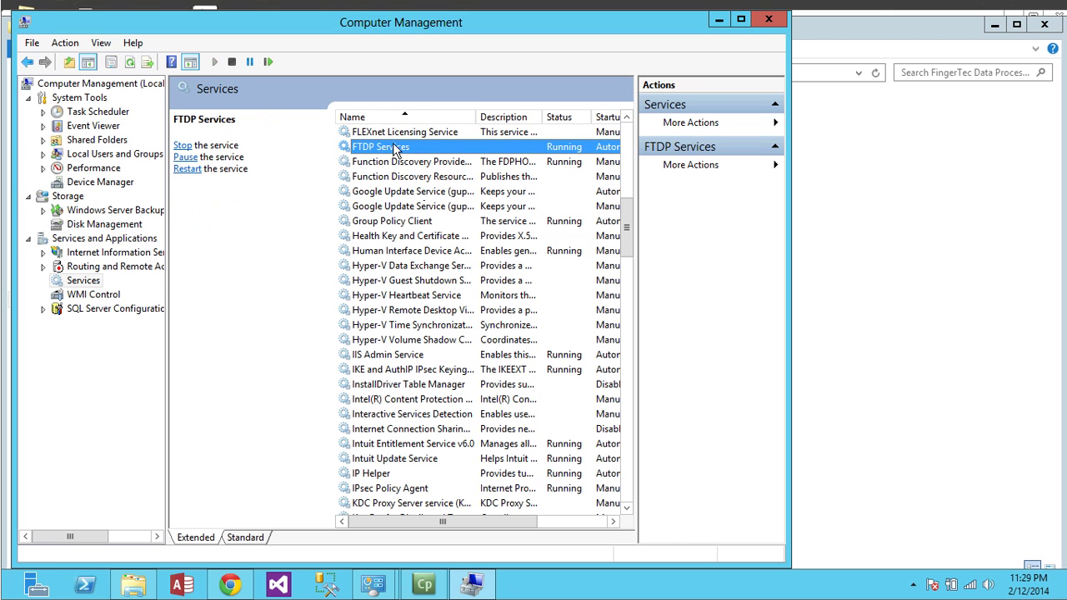
left_click(182, 145)
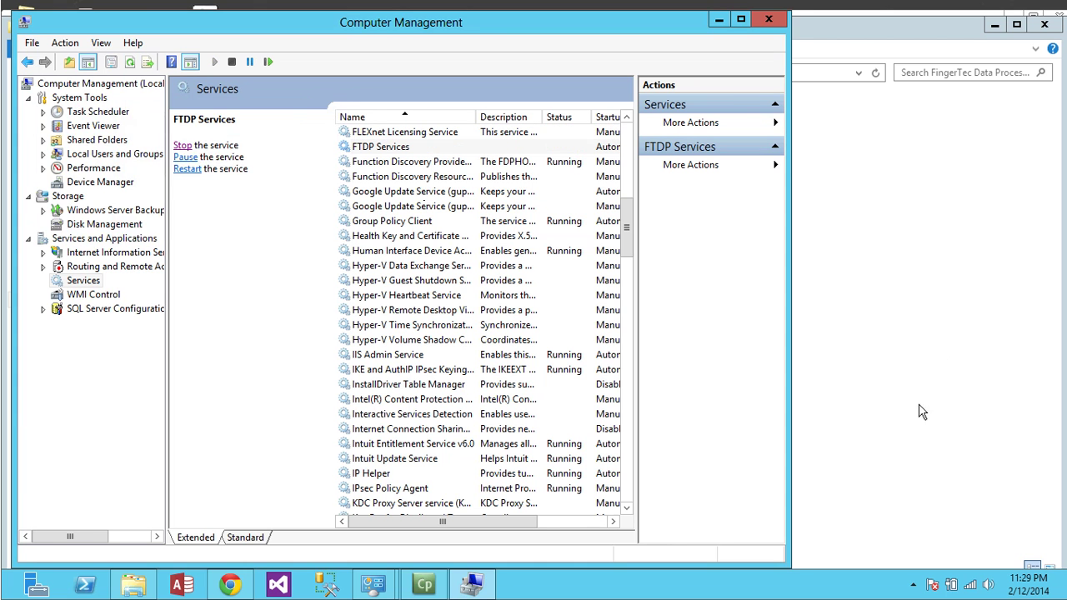
Return to the FingerTec Data Processor folder in File Explorer and check the FTDP.mdb and FTDP.exe files.
left_click(946, 365)
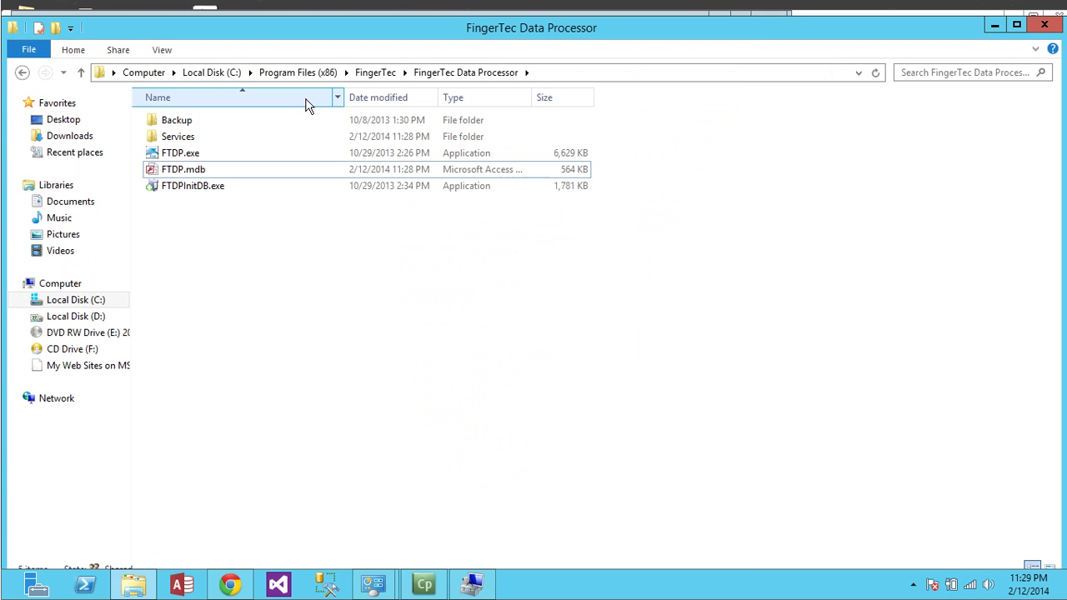
left_click(206, 177)
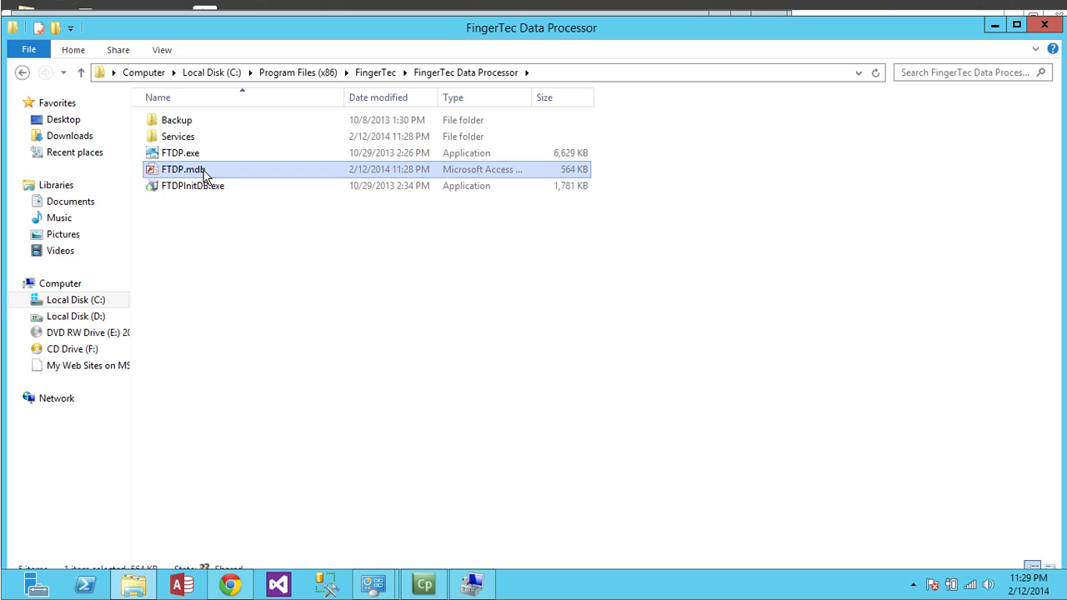
left_click(333, 339)
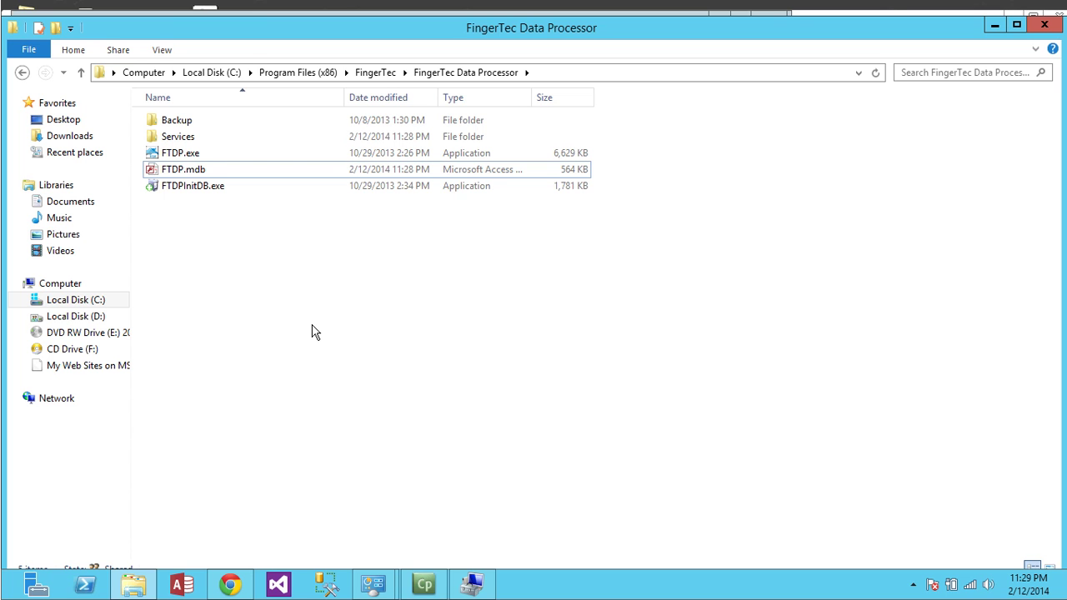
left_click(196, 157)
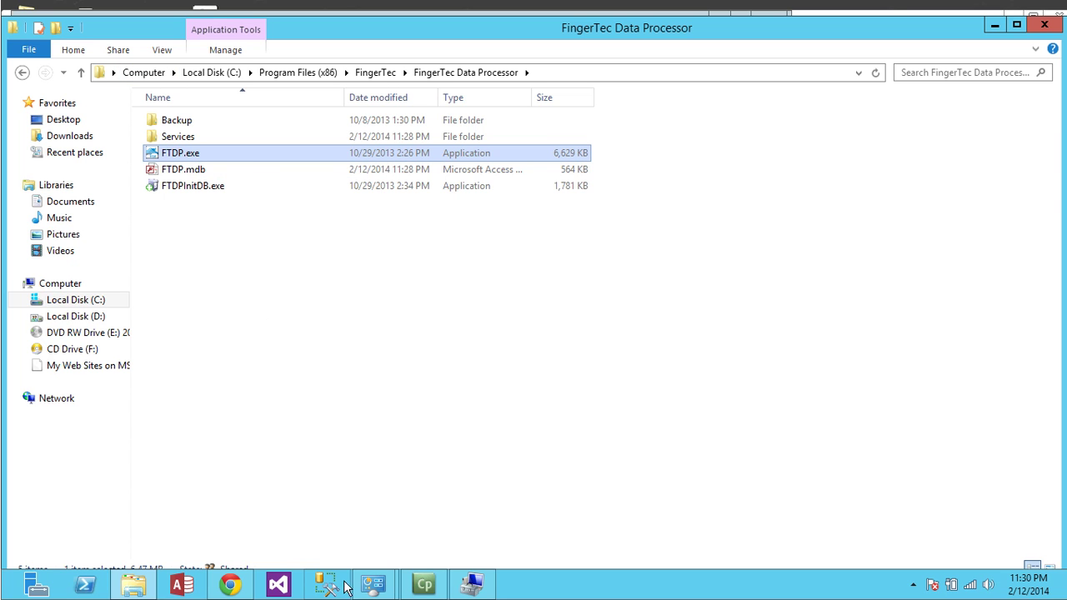
left_click(266, 319)
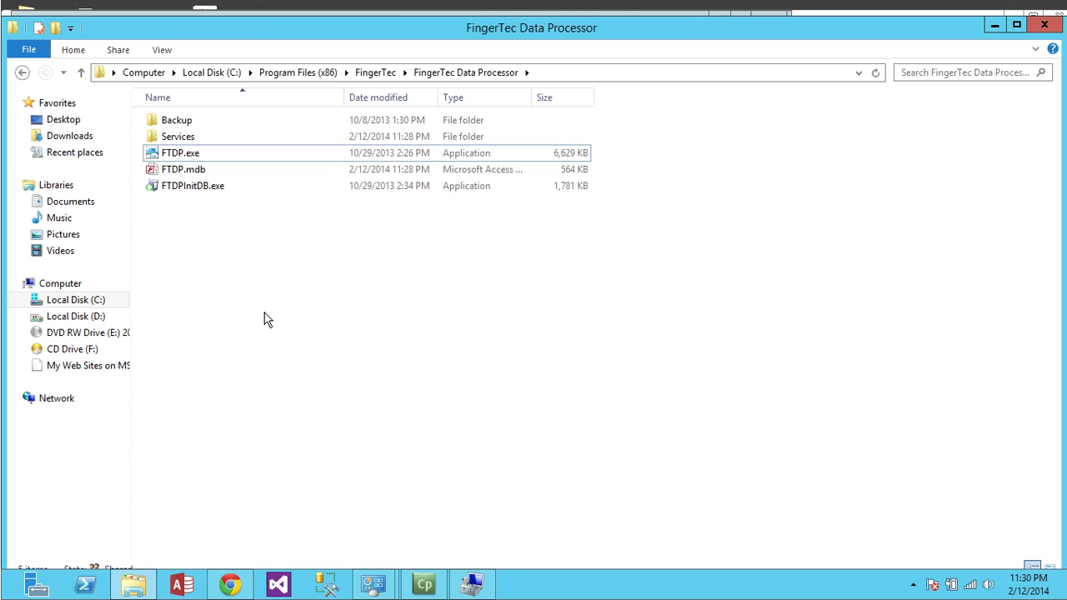
Switch to SQL Server Management Studio, connect to acupay.no-ip.biz\ACUPAY with the saved SQL login, and open that login's properties under Security.
left_click(330, 585)
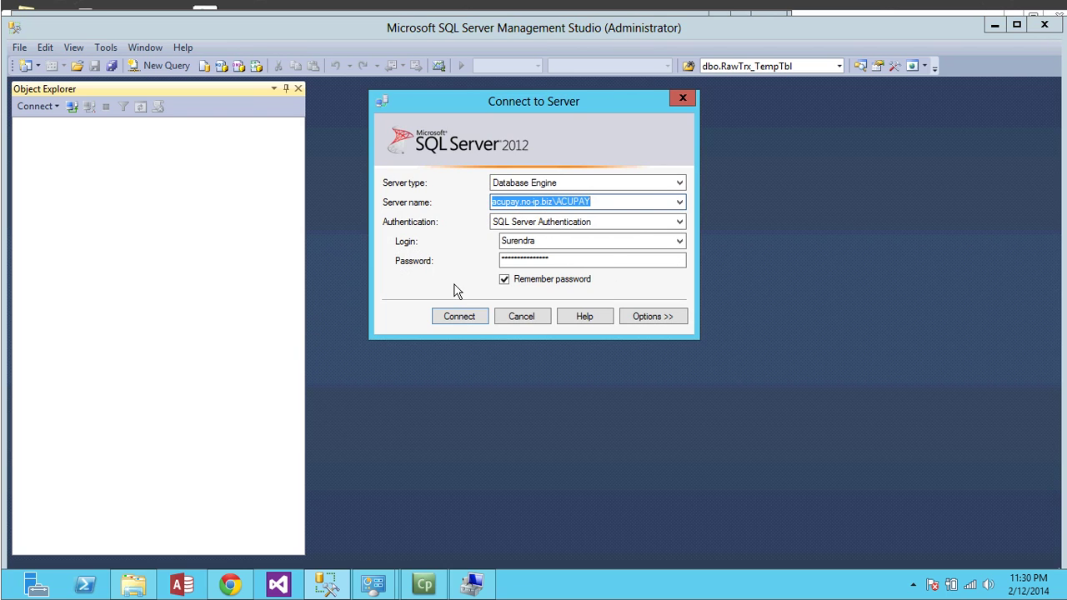
left_click(461, 317)
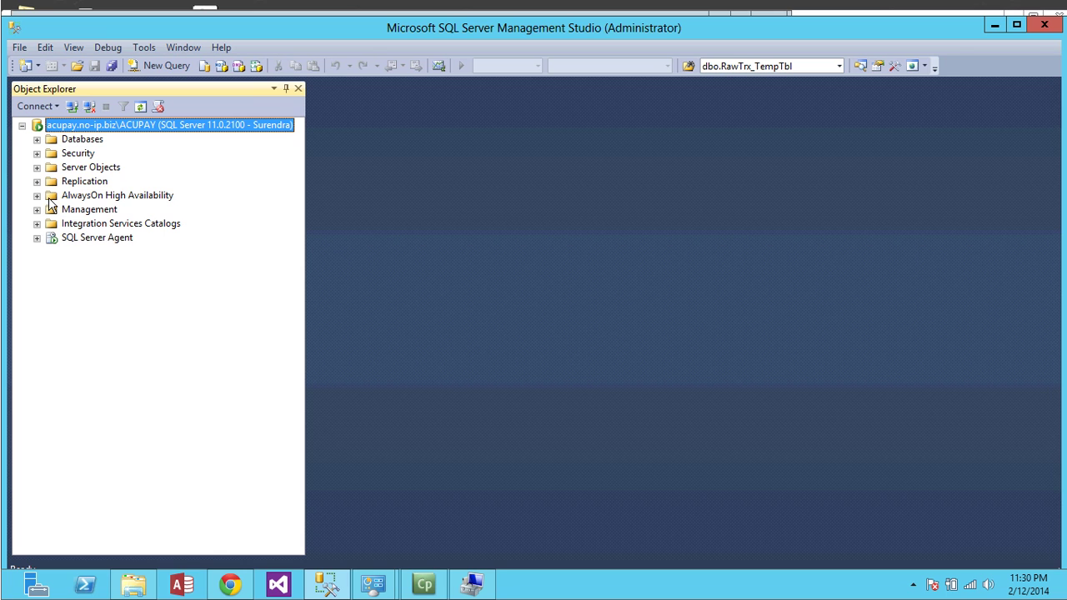
left_click(36, 153)
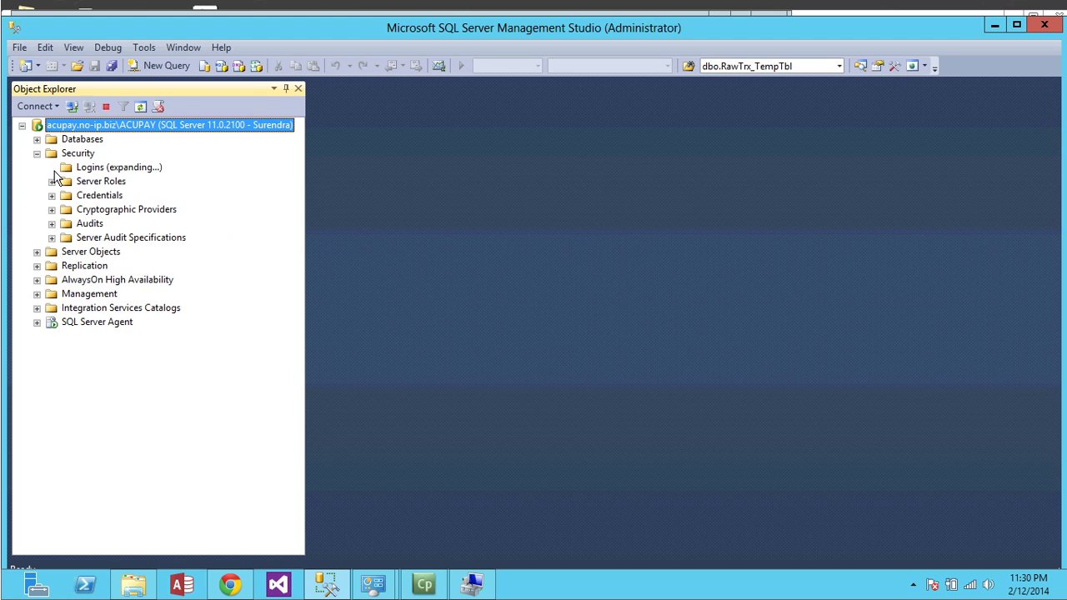
left_click(50, 167)
left_click(123, 298)
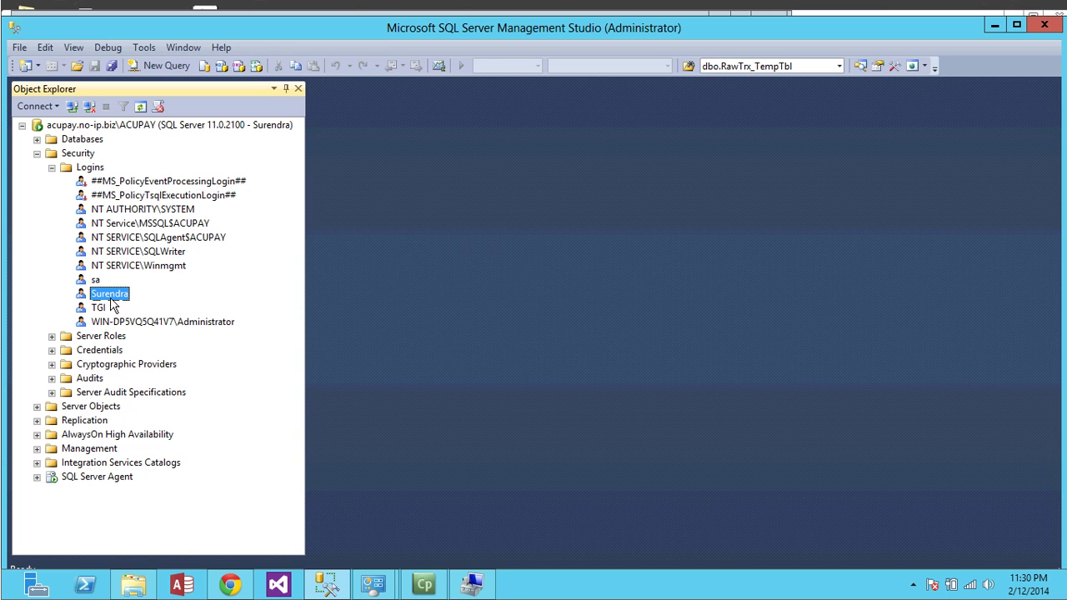
double_click(111, 299)
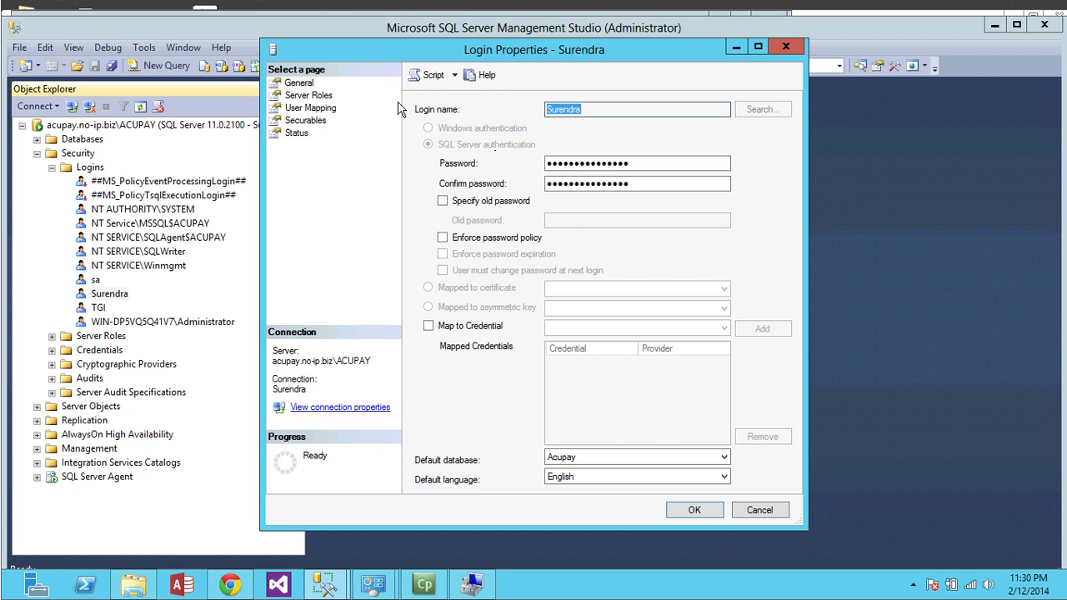
Review the login's server roles, user mapping, securables and status settings, and close its properties.
left_click(310, 97)
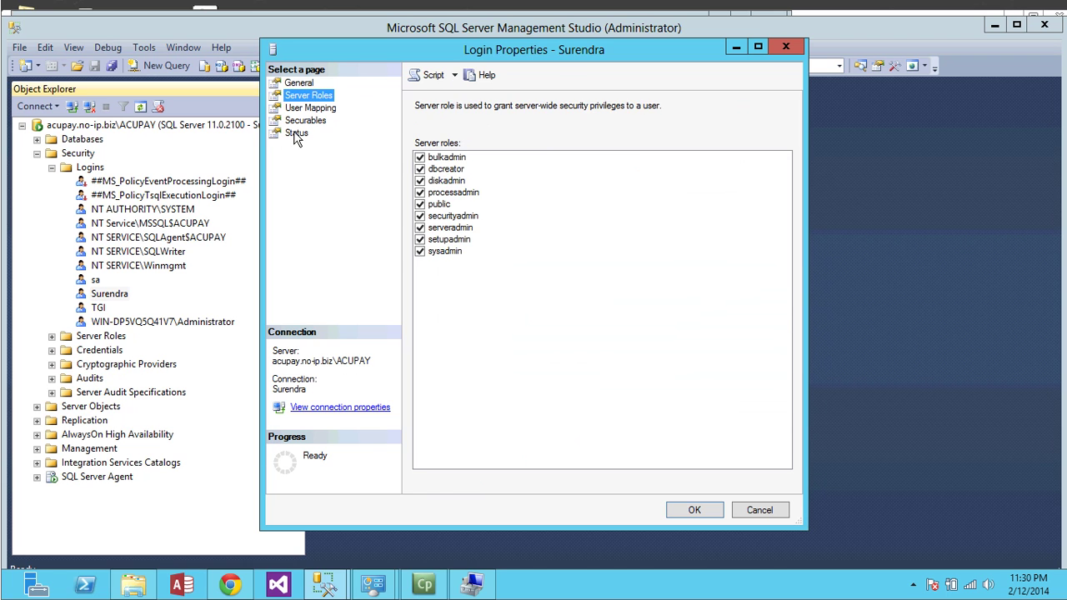
left_click(310, 109)
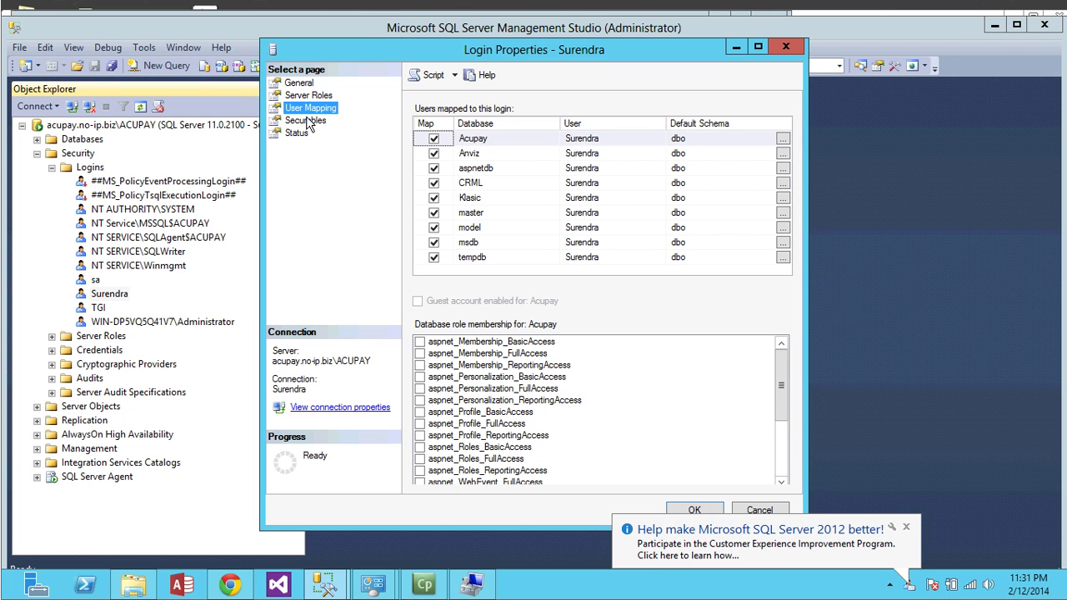
left_click(305, 121)
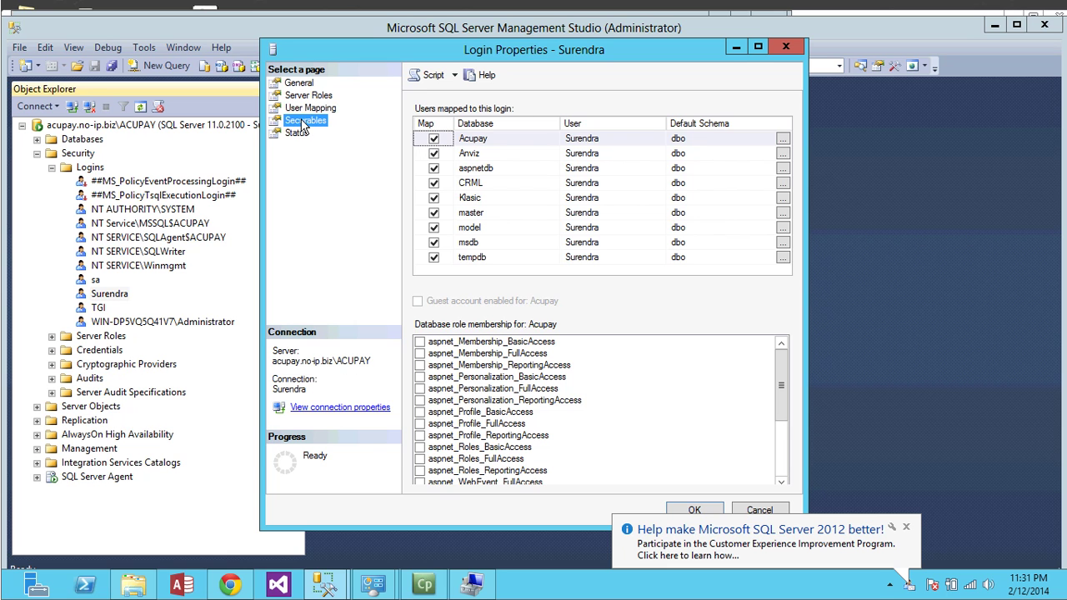
left_click(296, 133)
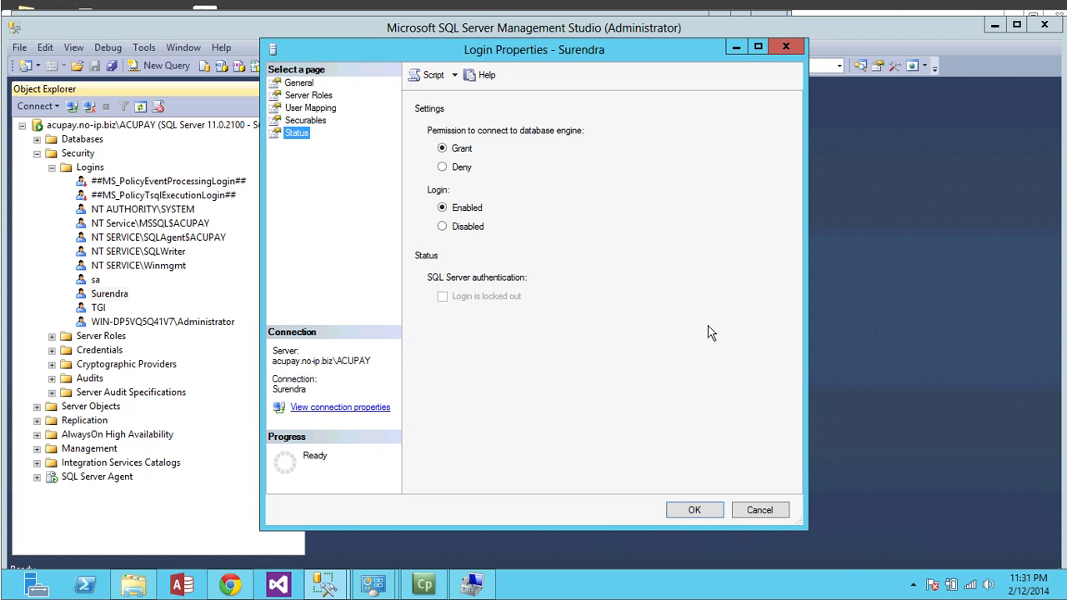
left_click(698, 511)
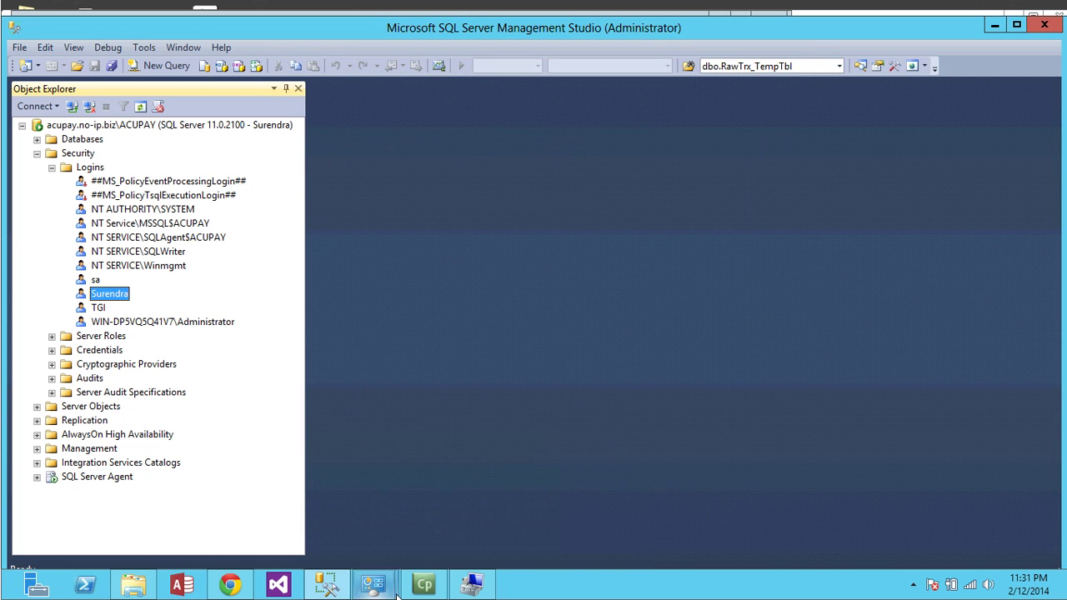
Switch to File Explorer and launch FTDPInitDB.exe from the FingerTec Data Processor folder.
mouse_move(230, 584)
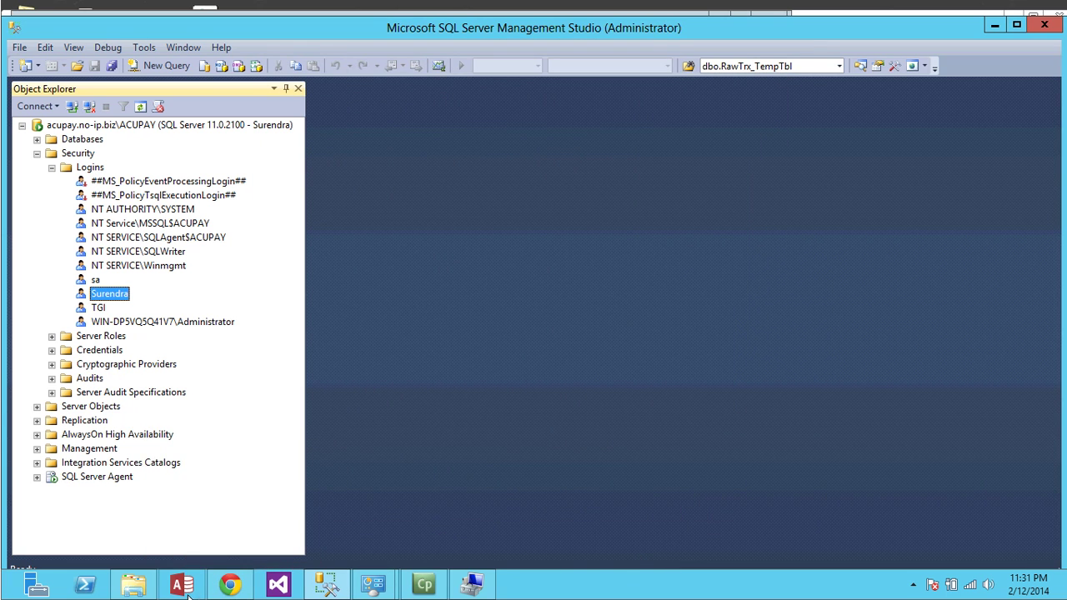
mouse_move(146, 591)
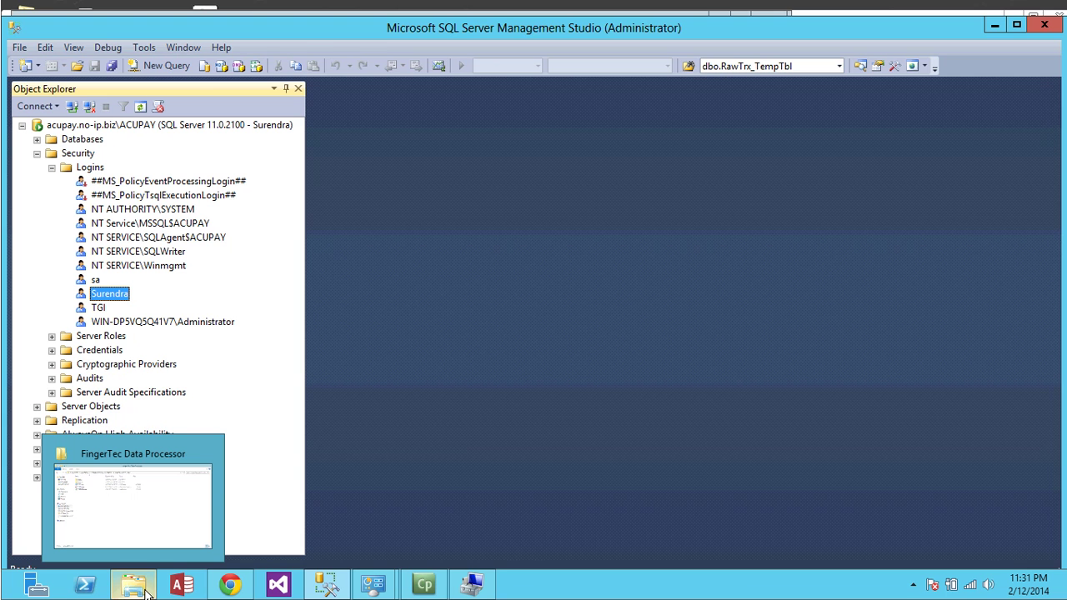
left_click(133, 588)
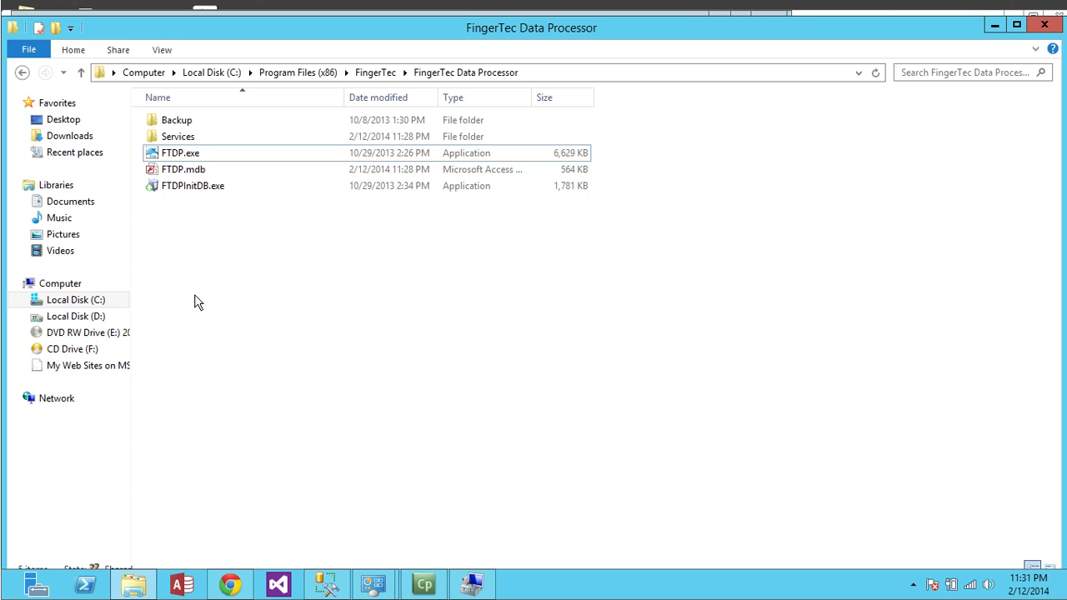
double_click(203, 190)
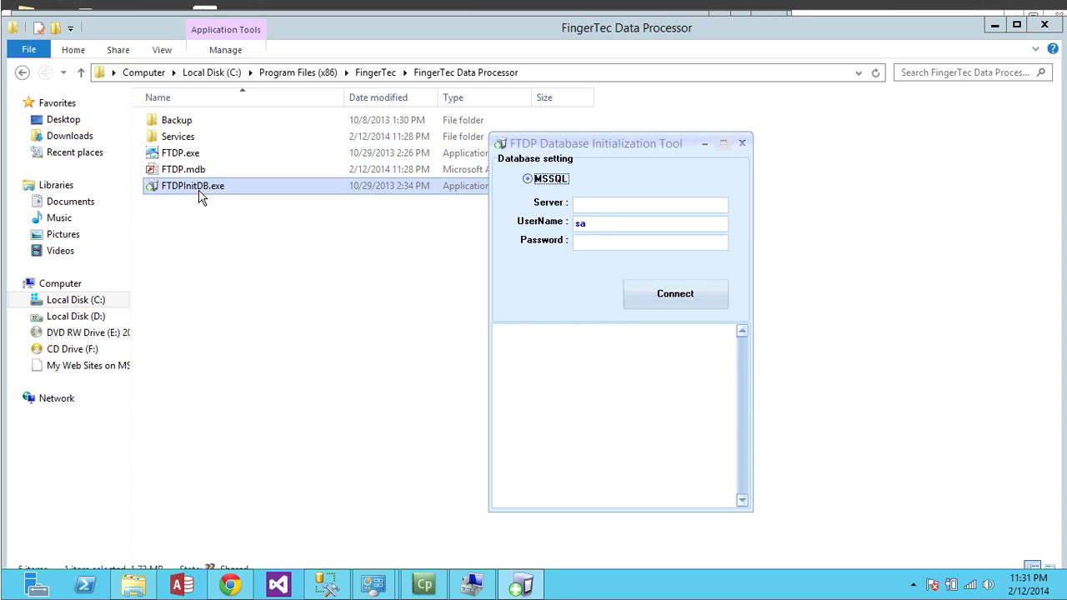
Connect the database initialization tool to the MSSQL server .\acupay with the SQL login's username and password.
left_click(625, 203)
type(".\\acupay")
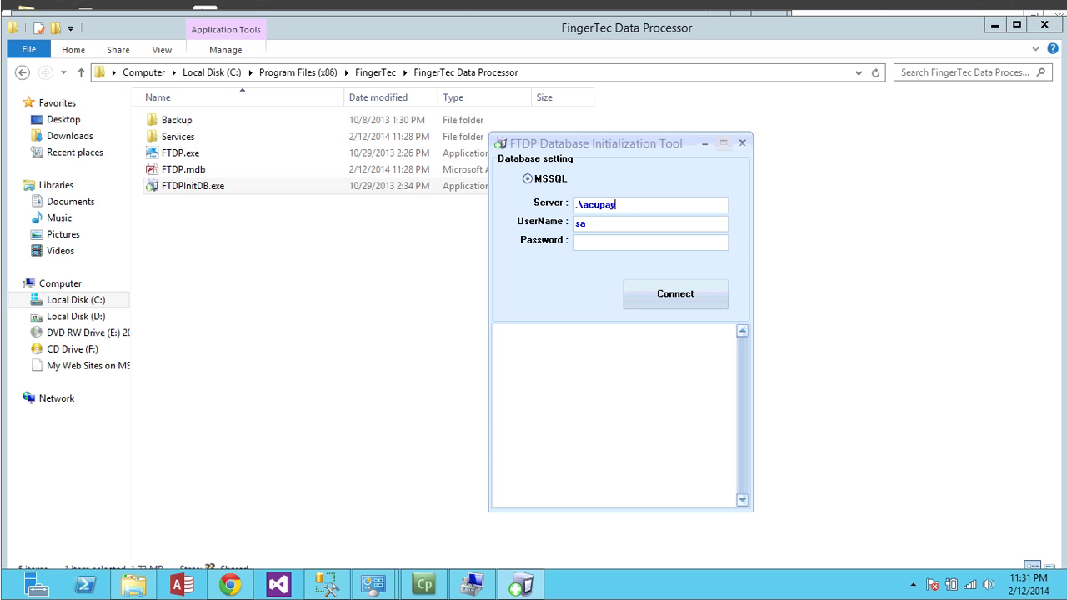
key("Tab")
type("S")
left_click(699, 301)
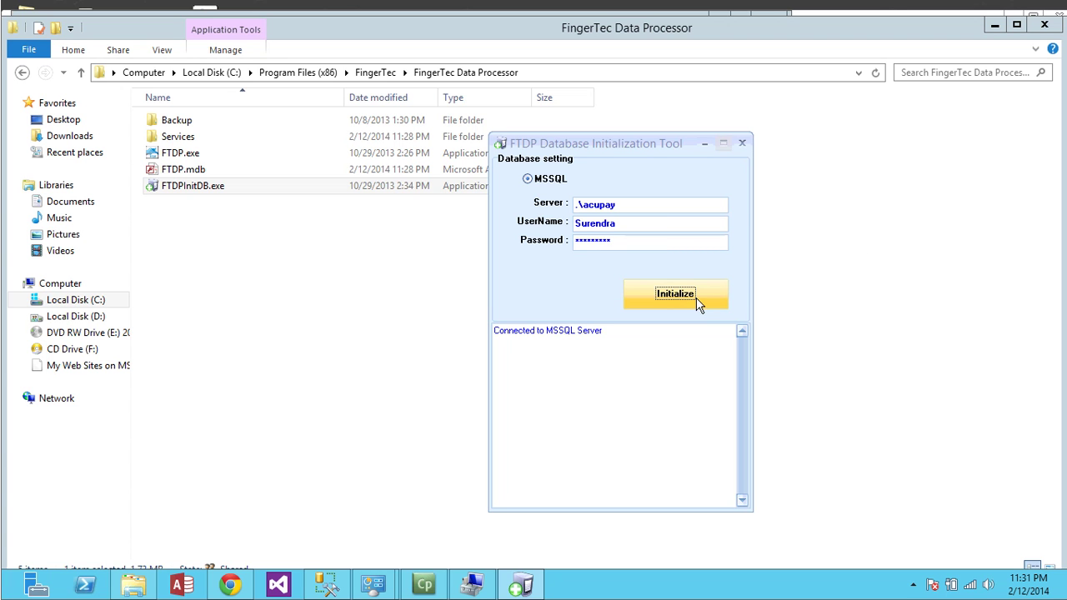
double_click(506, 335)
left_click(506, 336)
double_click(505, 335)
left_click(595, 334)
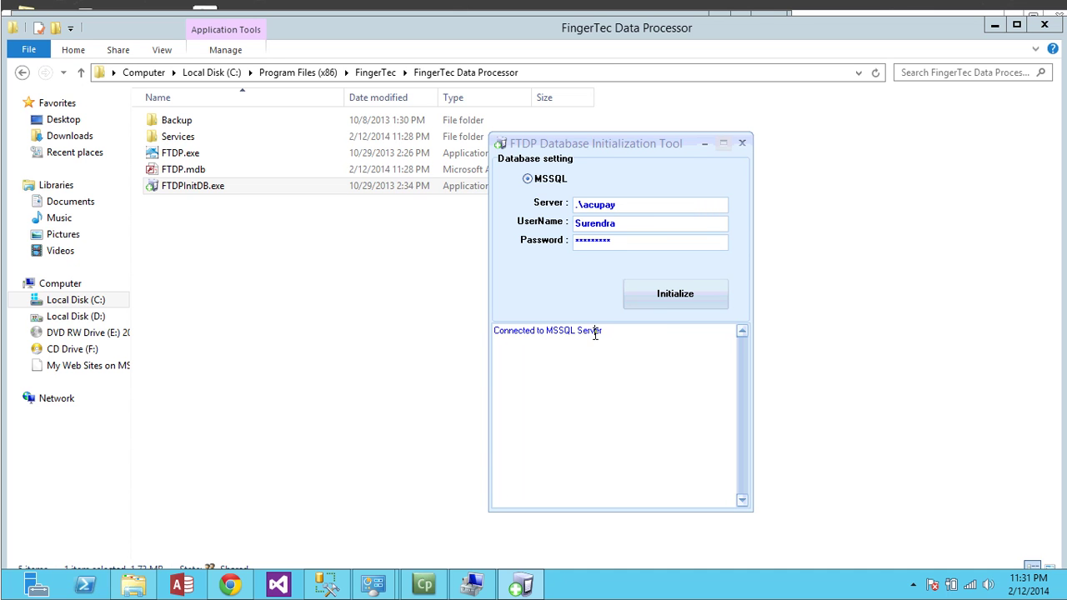
Initialize the FTDP database on the connected MSSQL server, disconnect from the server and close the initialization tool.
left_click(665, 292)
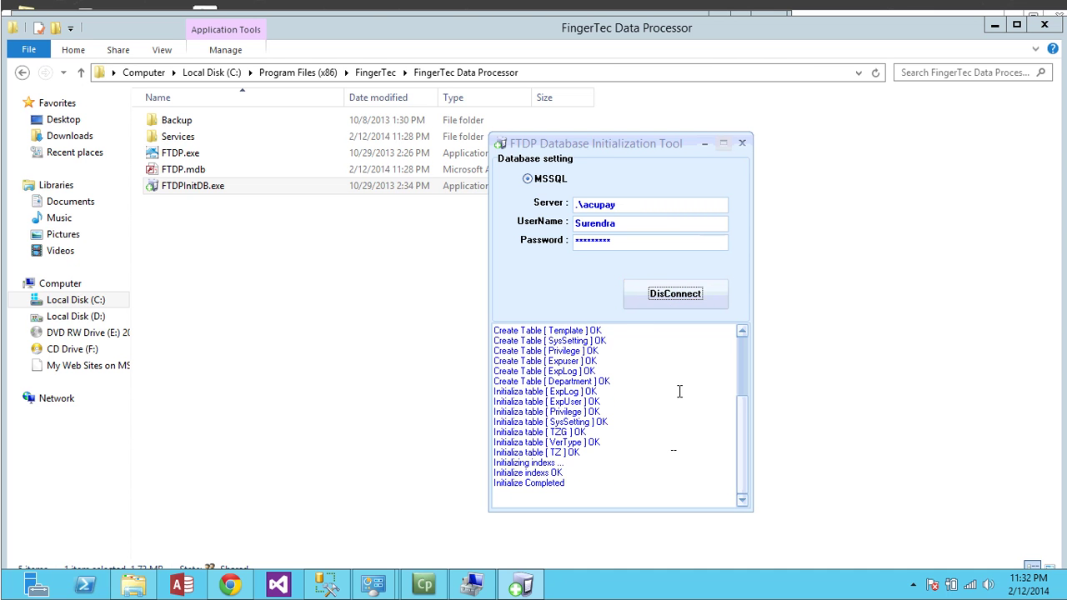
left_click(675, 293)
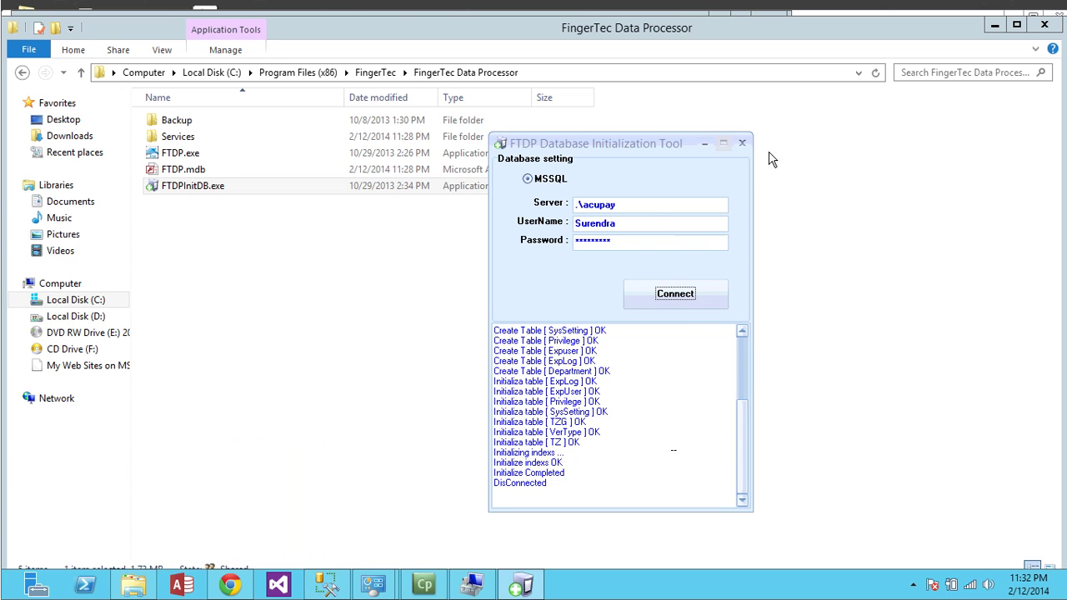
left_click(742, 144)
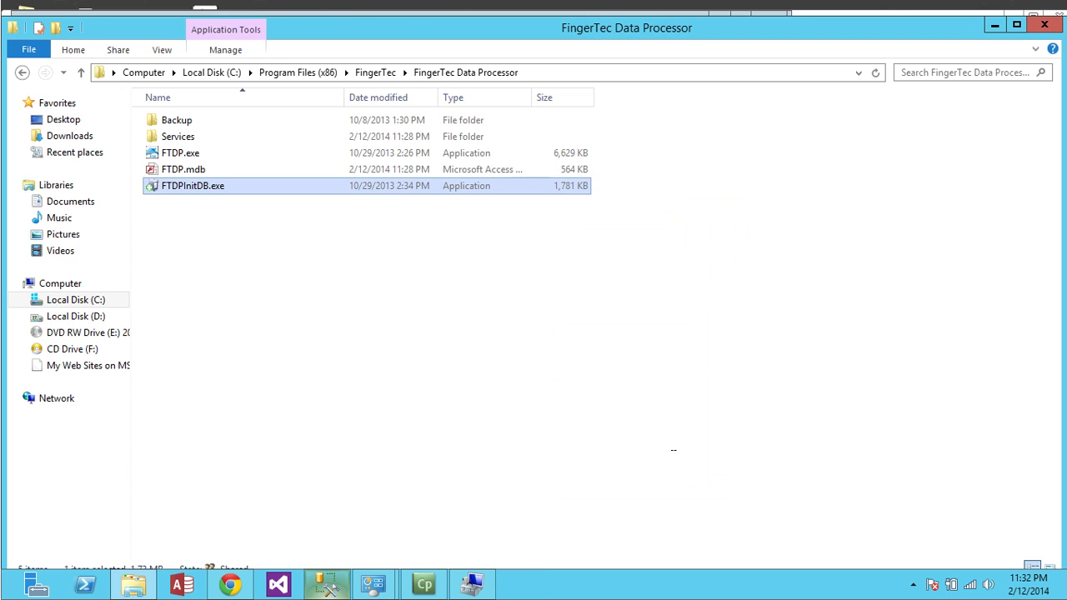
Switch to SQL Server Management Studio and check for the FTDP database under the server's Databases.
left_click(328, 585)
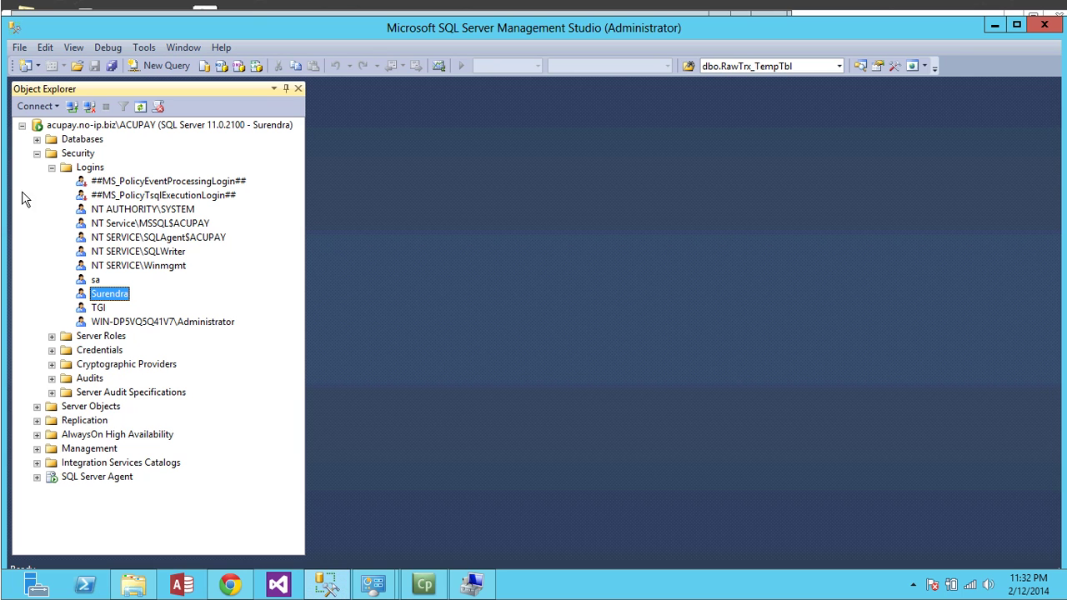
left_click(51, 167)
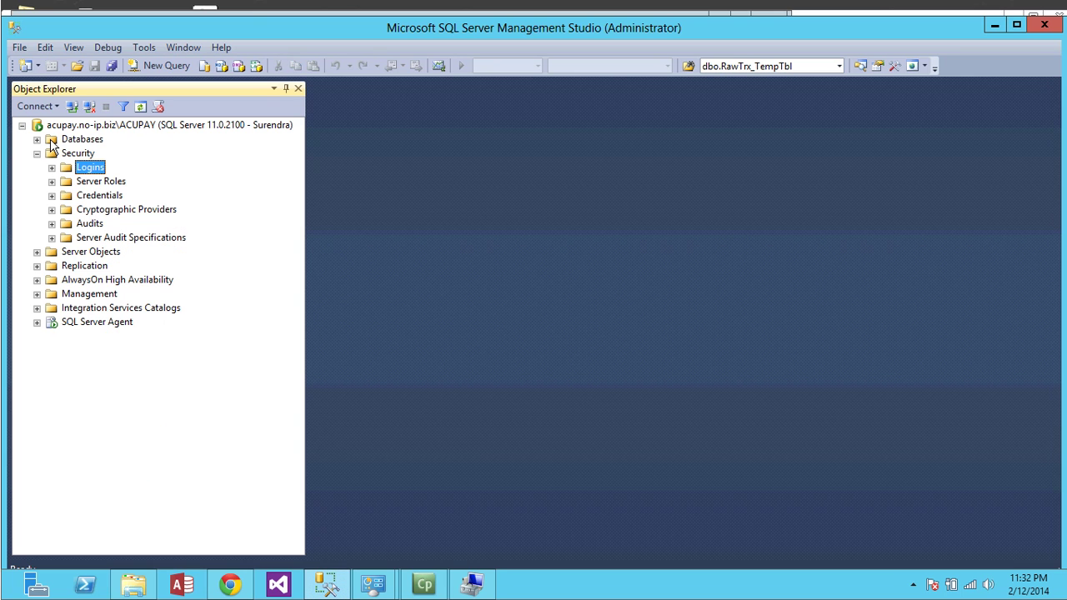
left_click(60, 143)
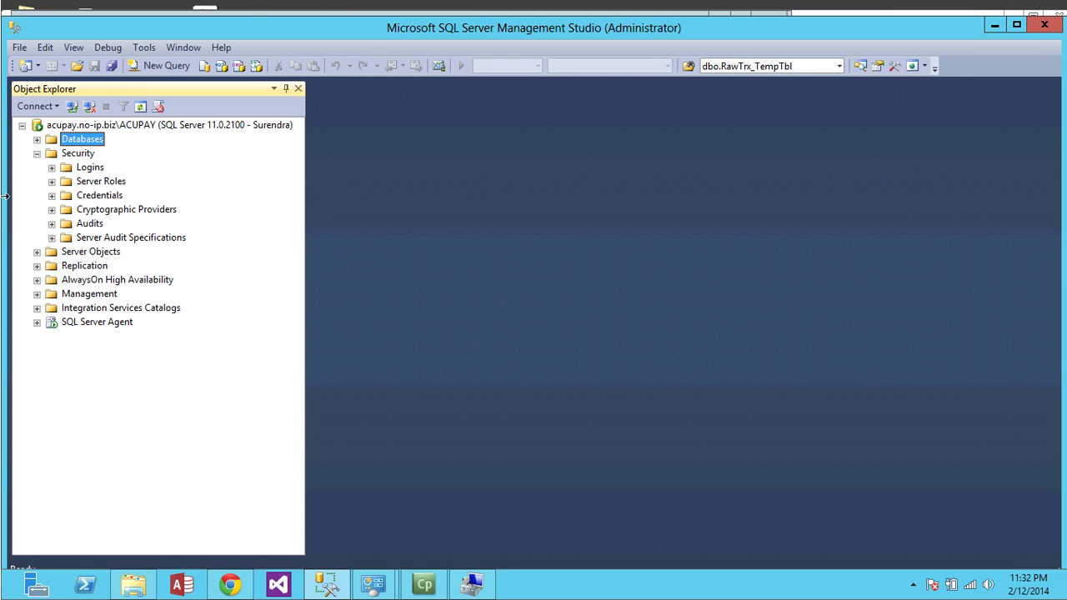
left_click(37, 139)
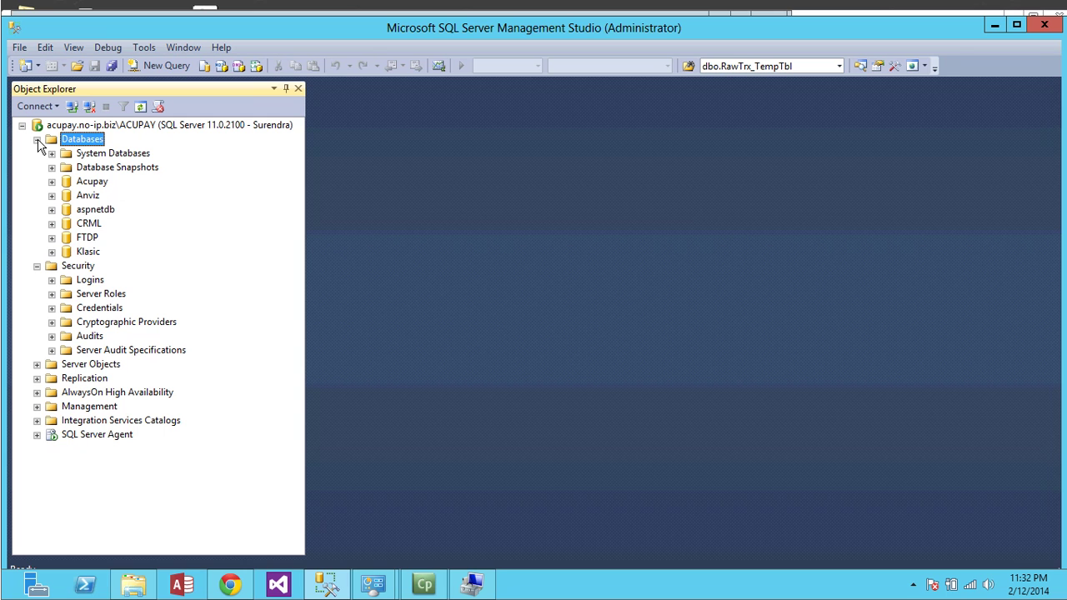
left_click(81, 239)
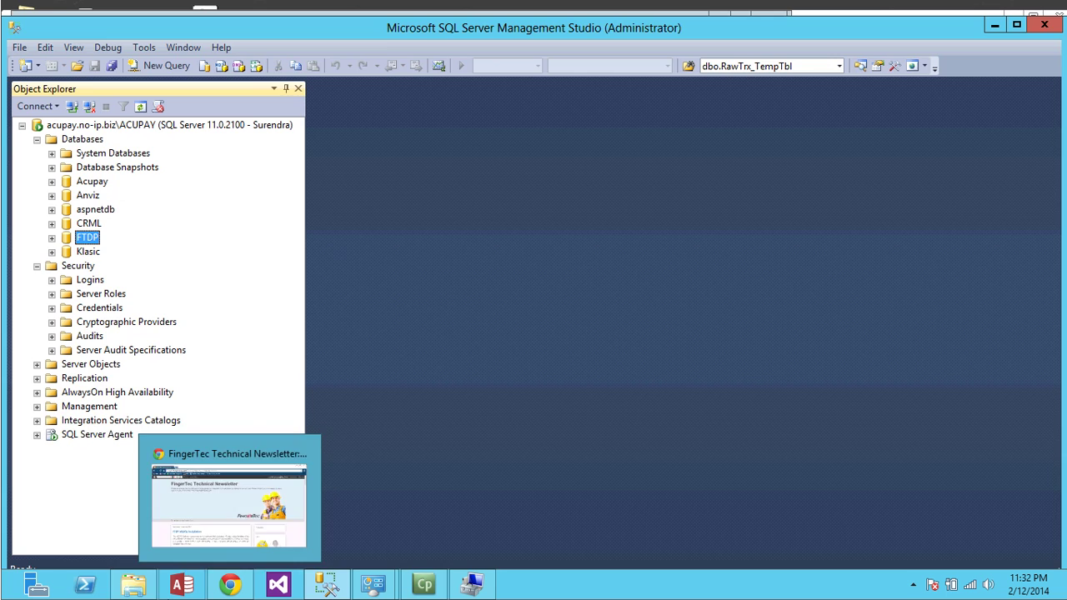
Switch to Administrative Tools, open ODBC Data Sources (64-bit), and remove the existing FTDPSQL user data source.
left_click(146, 593)
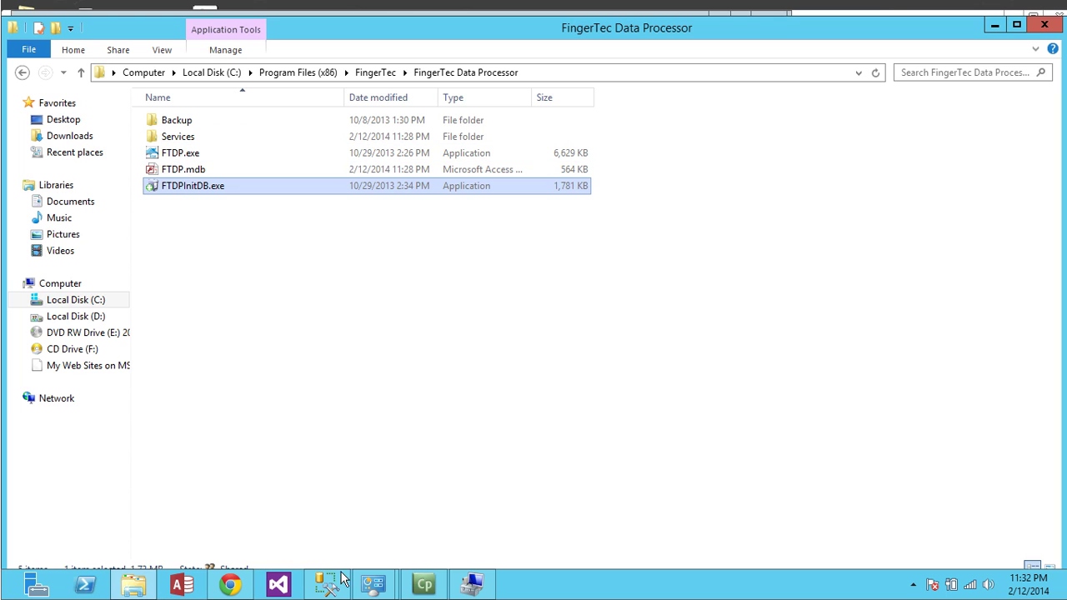
mouse_move(374, 589)
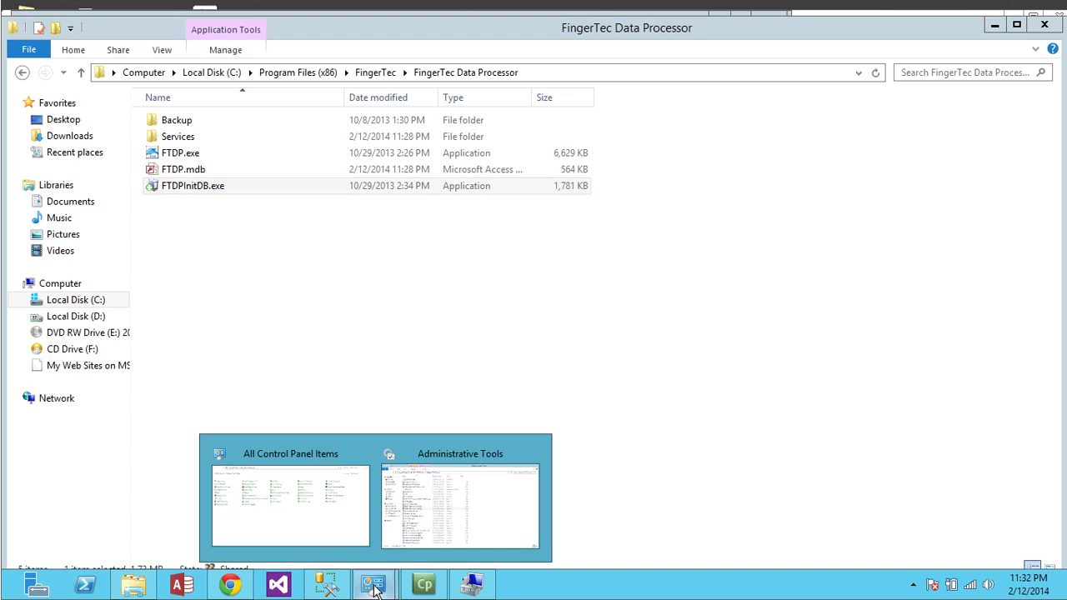
left_click(417, 485)
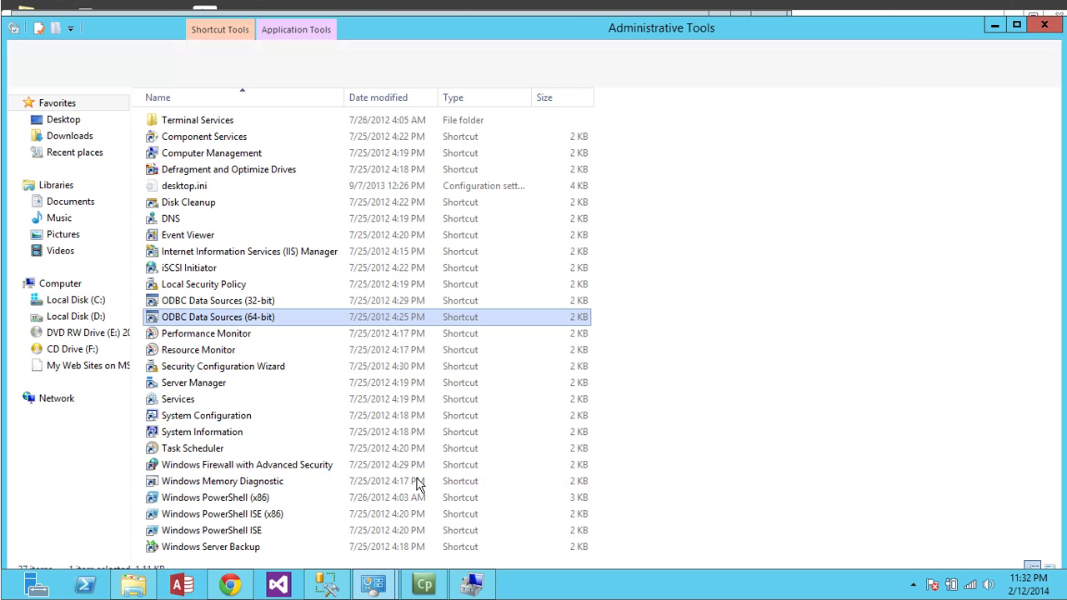
double_click(258, 316)
left_click(343, 250)
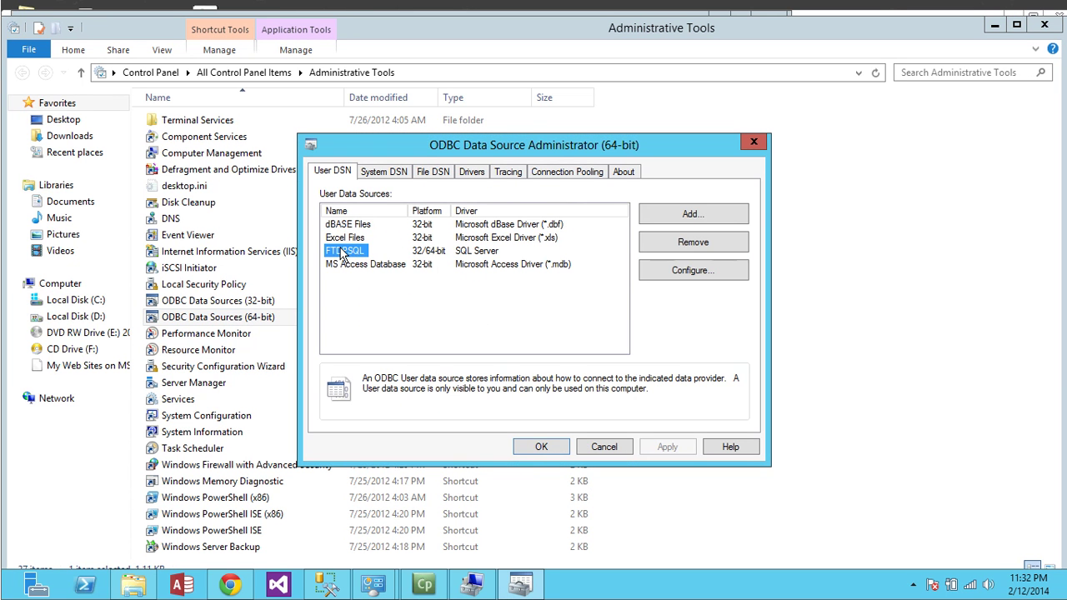
left_click(689, 253)
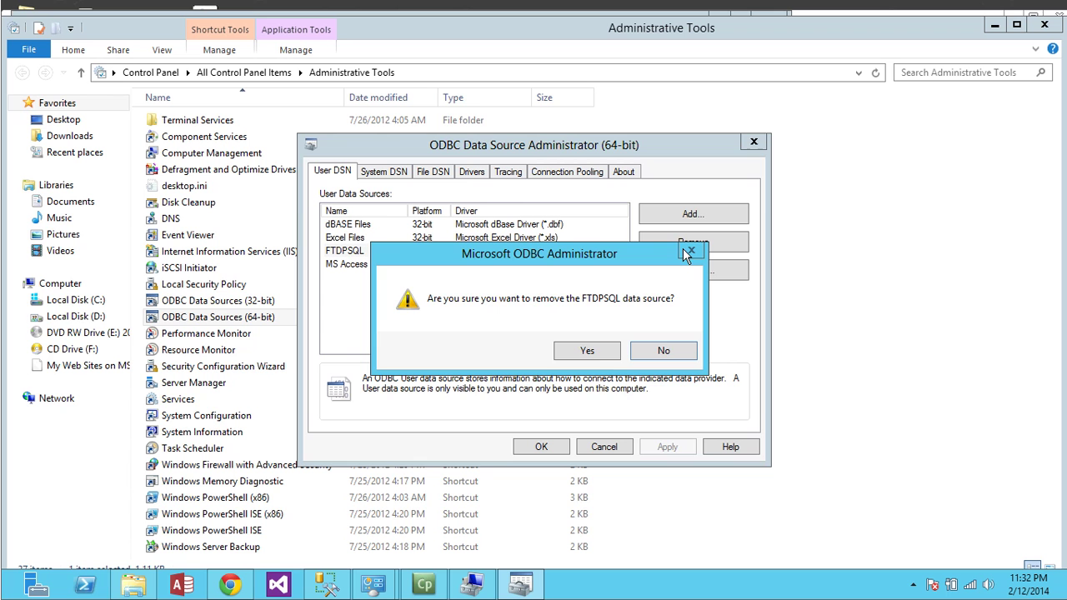
left_click(587, 351)
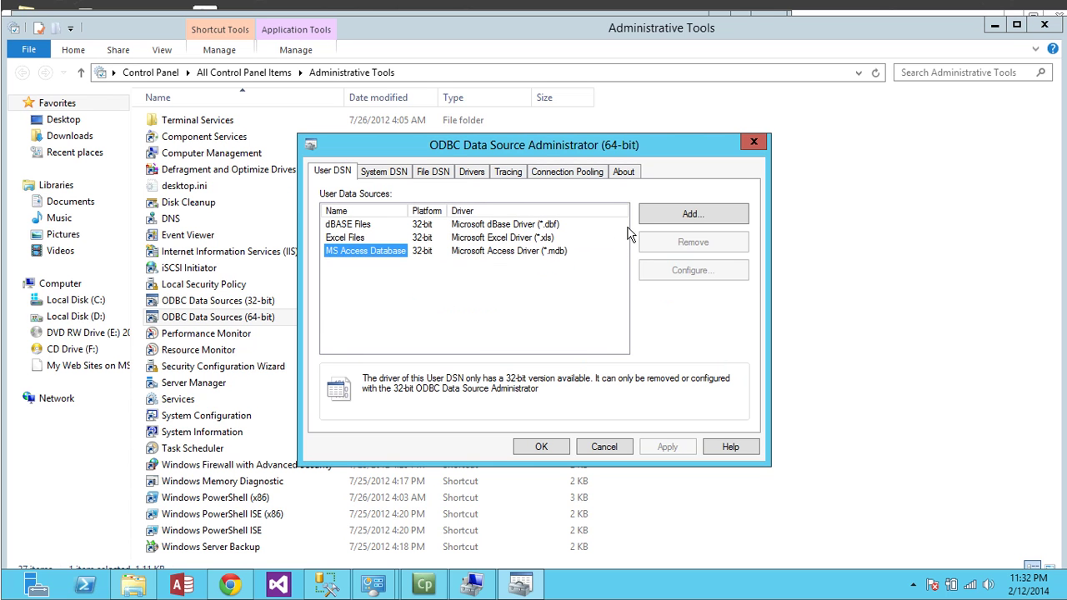
left_click(665, 215)
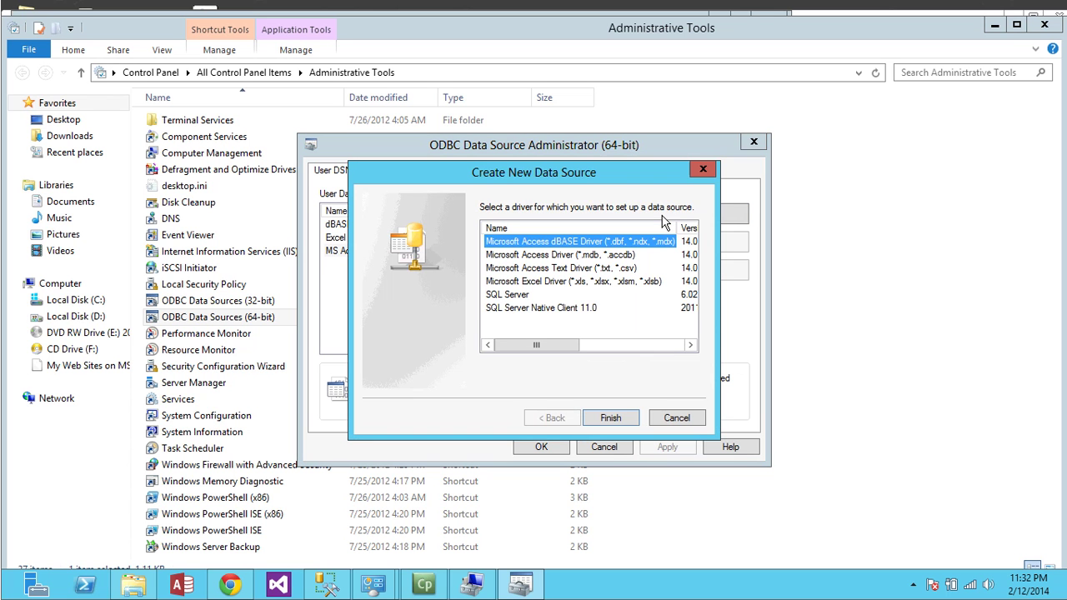
left_click(510, 296)
left_click(690, 421)
left_click(596, 448)
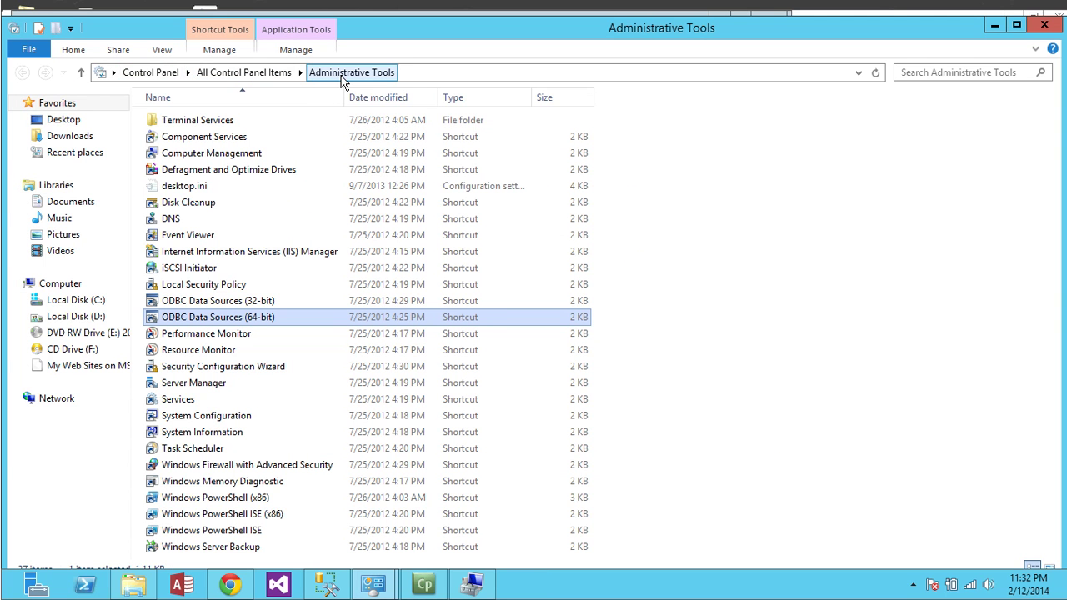
Reopen ODBC Data Sources (64-bit) and start a new user data source with the SQL Server driver.
double_click(252, 317)
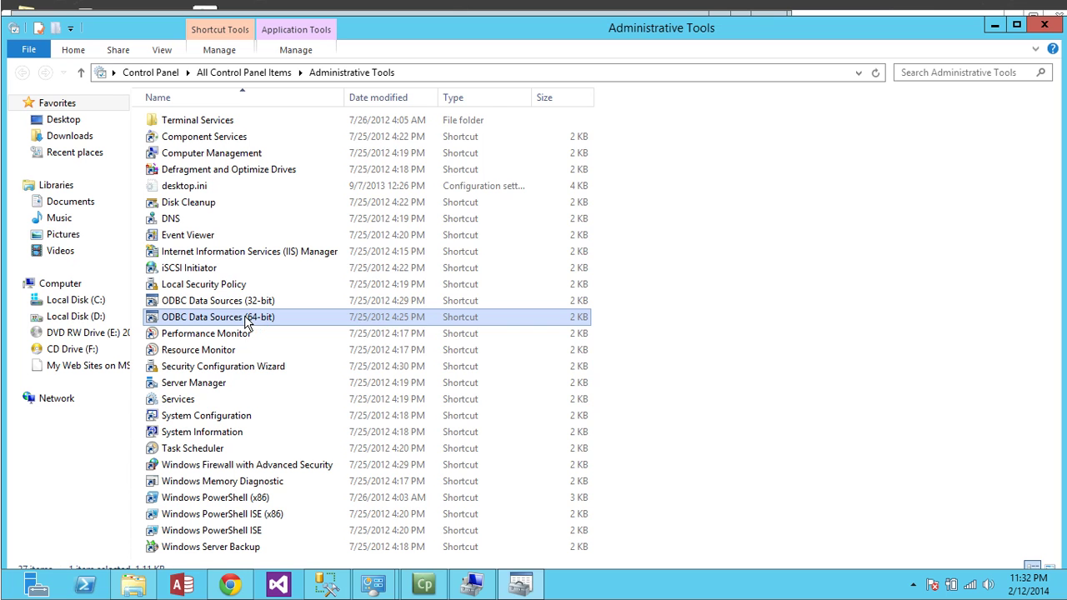
left_click(679, 220)
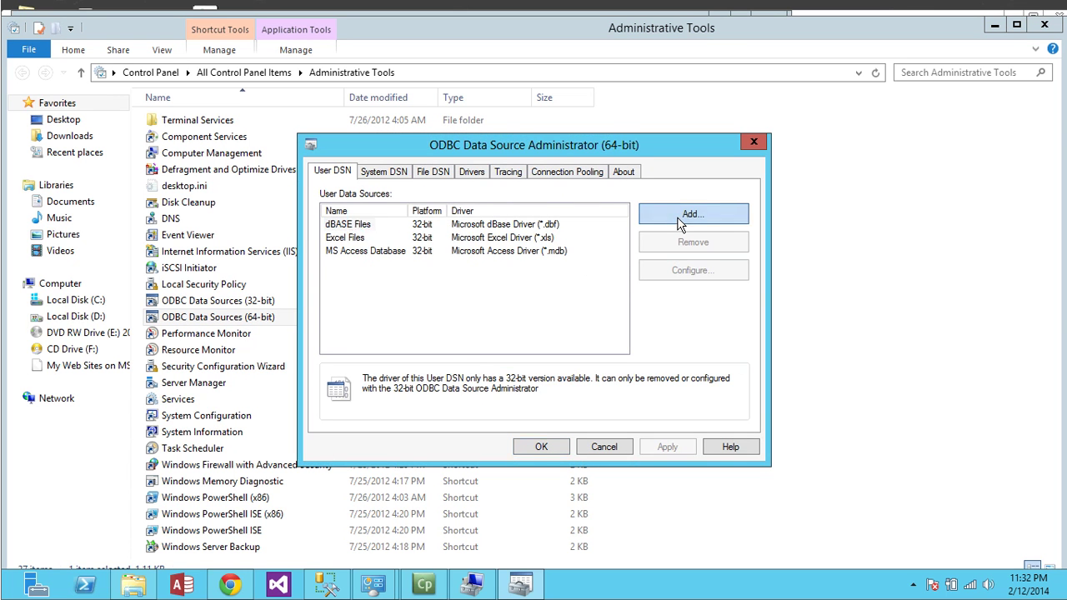
left_click(510, 297)
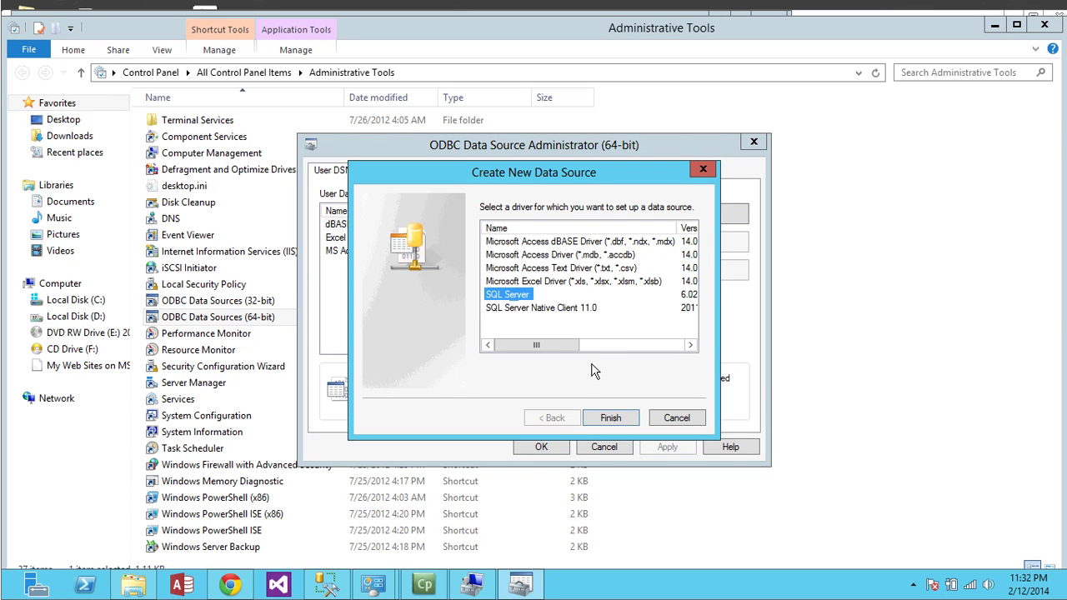
left_click(613, 419)
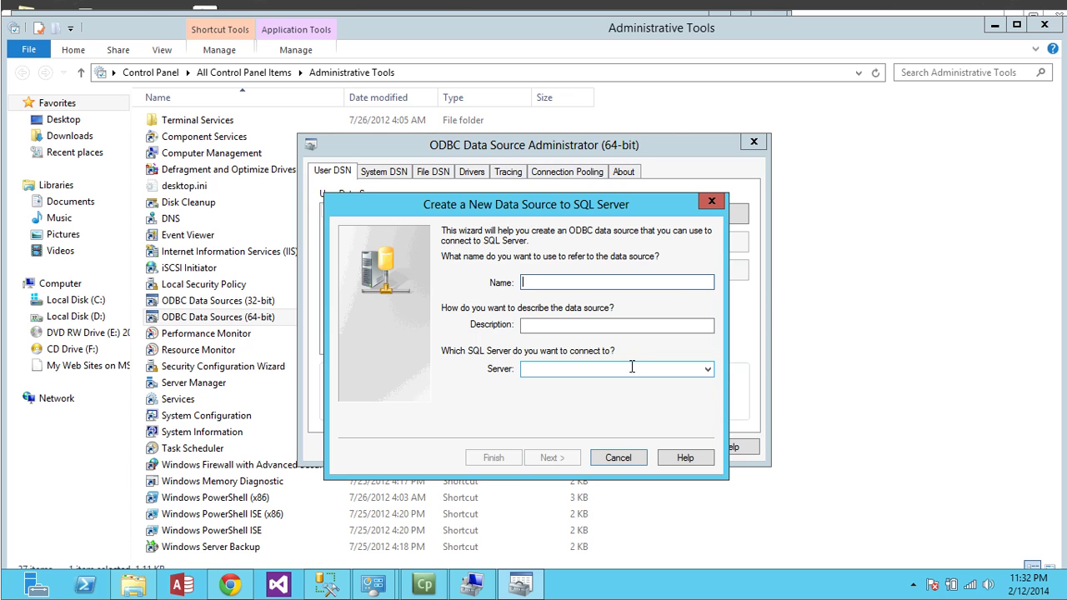
Name the data source FTDPSQL, choose WIN-DP5VQ5Q41V7\ACUPAY as its server, and continue to the authentication settings.
left_click(679, 281)
type("FTD")
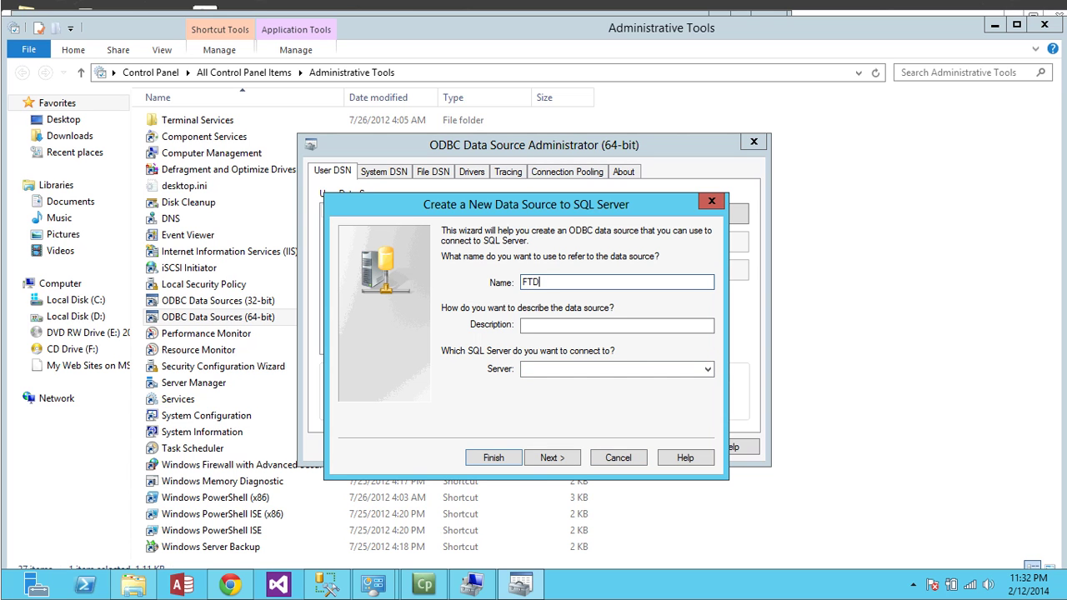
type("PSWQL")
left_click(707, 368)
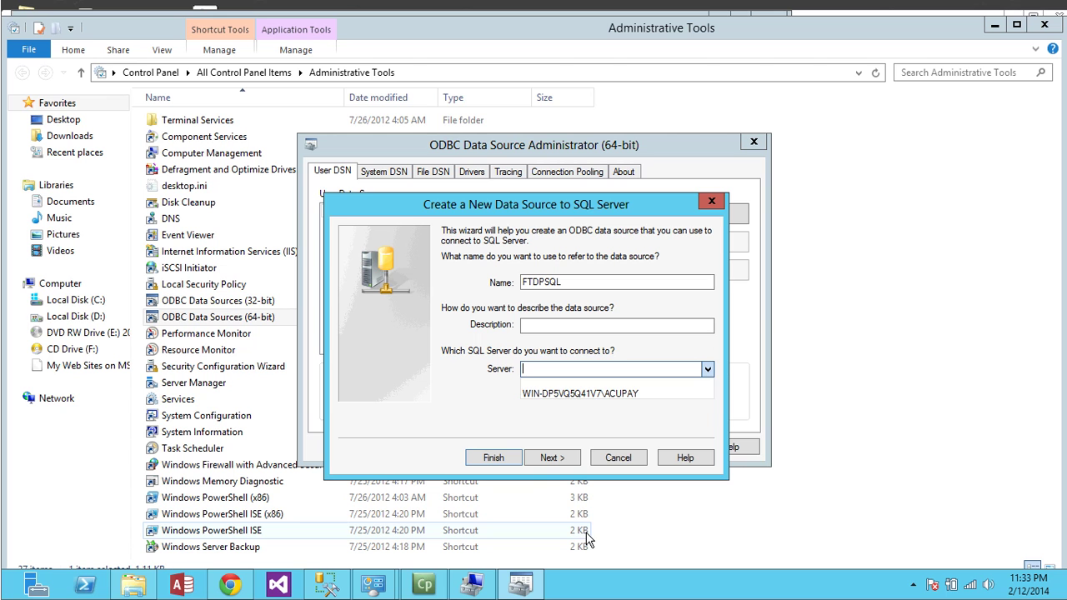
left_click(605, 393)
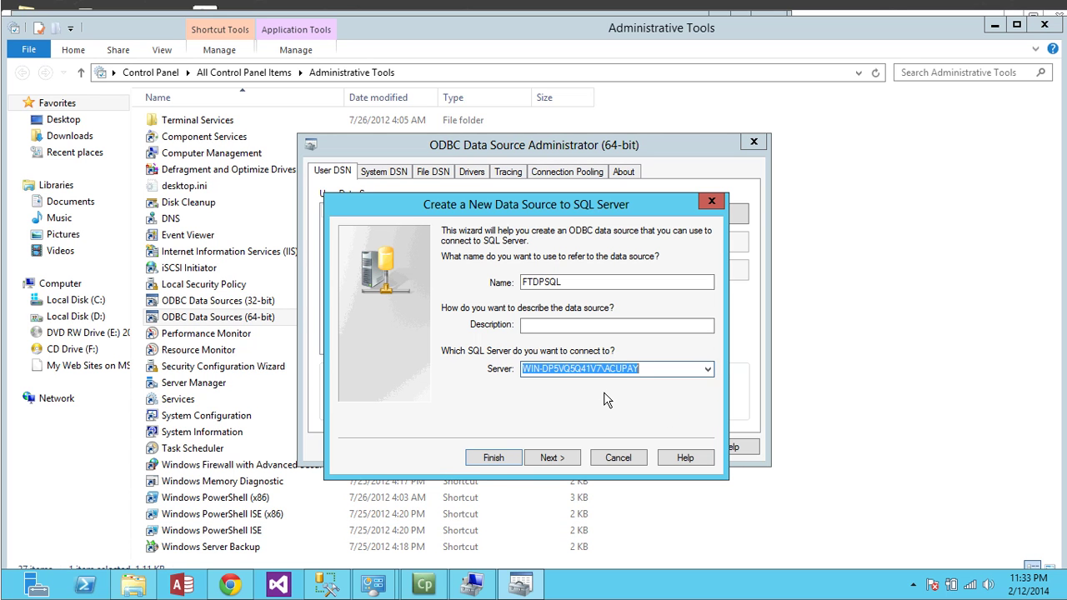
left_click(560, 459)
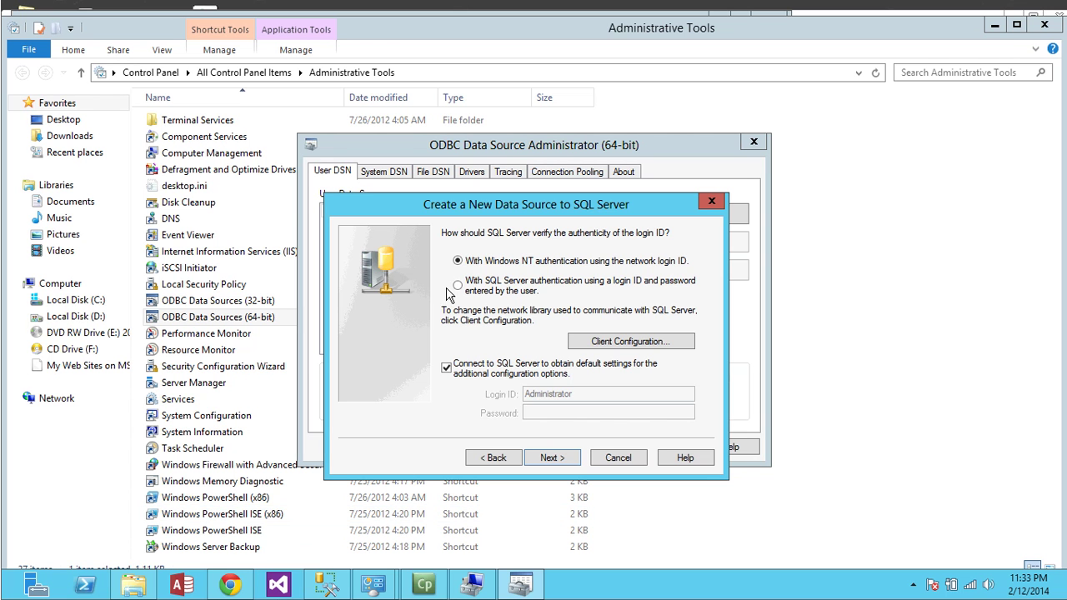
Switch to Chrome, check the data source steps in the FTDP MSSQL Installation article, and return to the data source wizard.
mouse_move(236, 586)
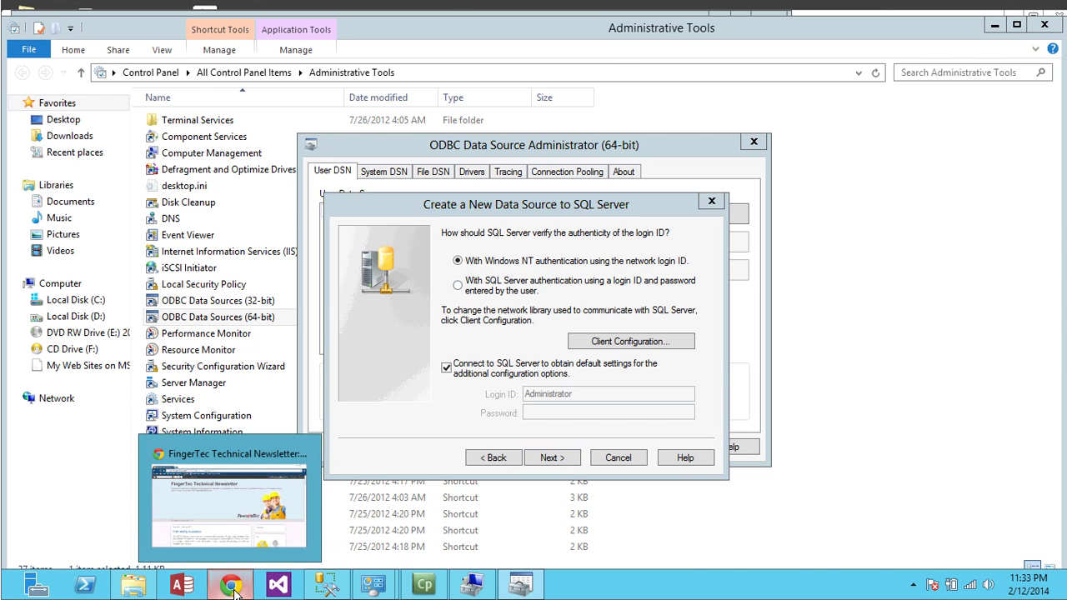
left_click(310, 528)
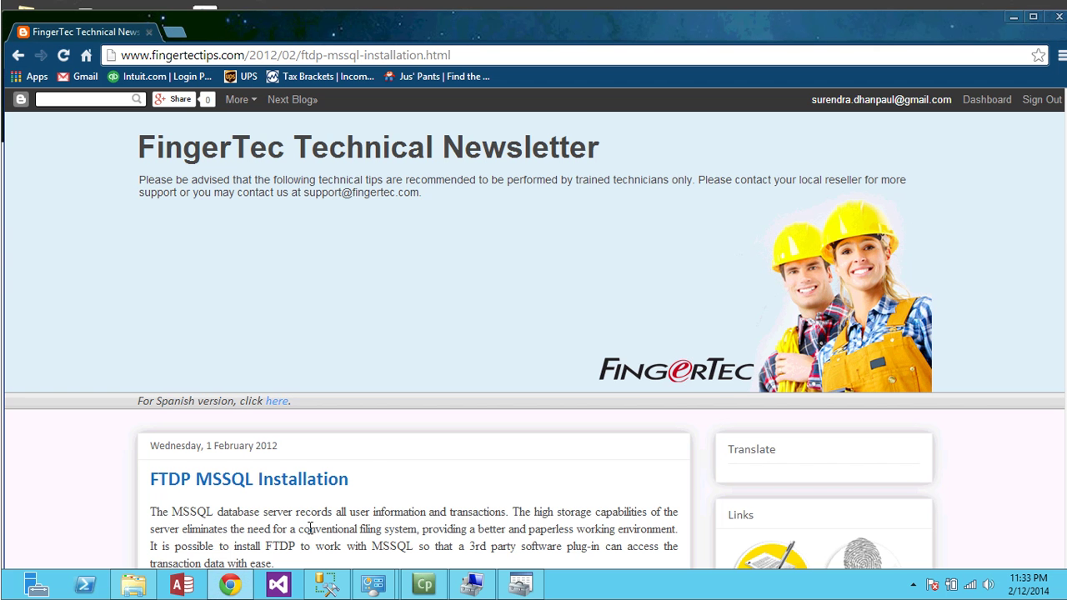
scroll(310, 528, "down", 8)
scroll(315, 334, "down", 2)
scroll(292, 346, "down", 3)
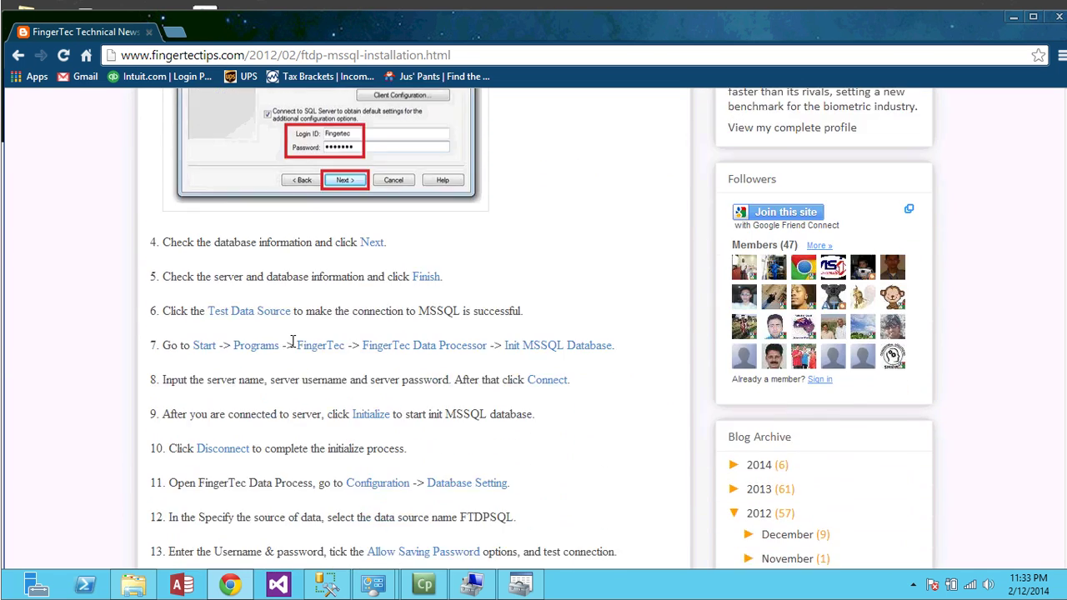
key("alt+Tab")
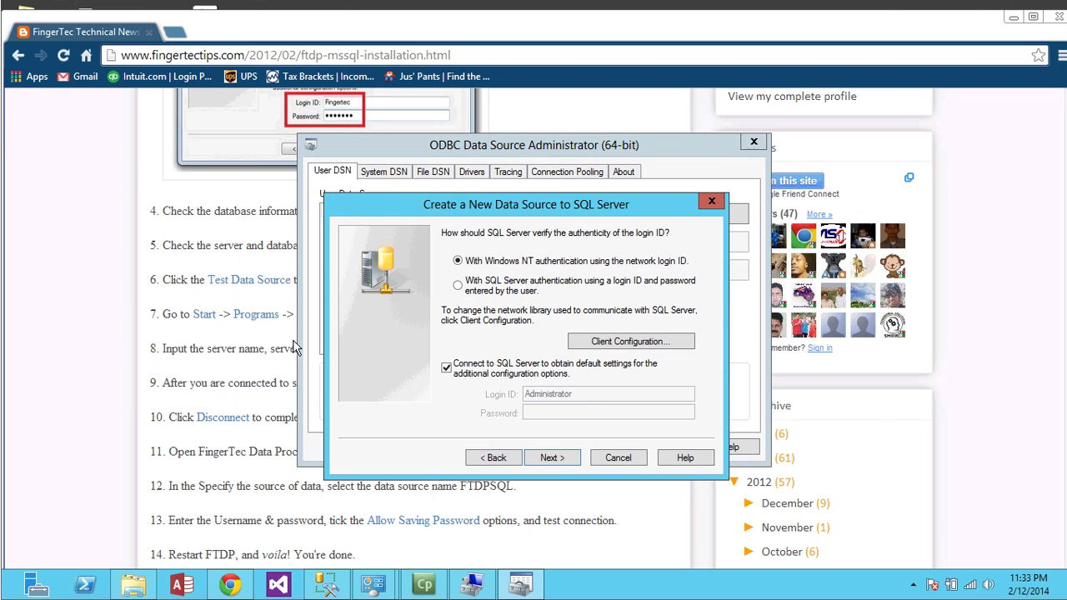
Set the data source to SQL Server authentication, enter the SQL login ID and password, and continue to the database settings.
left_click(458, 286)
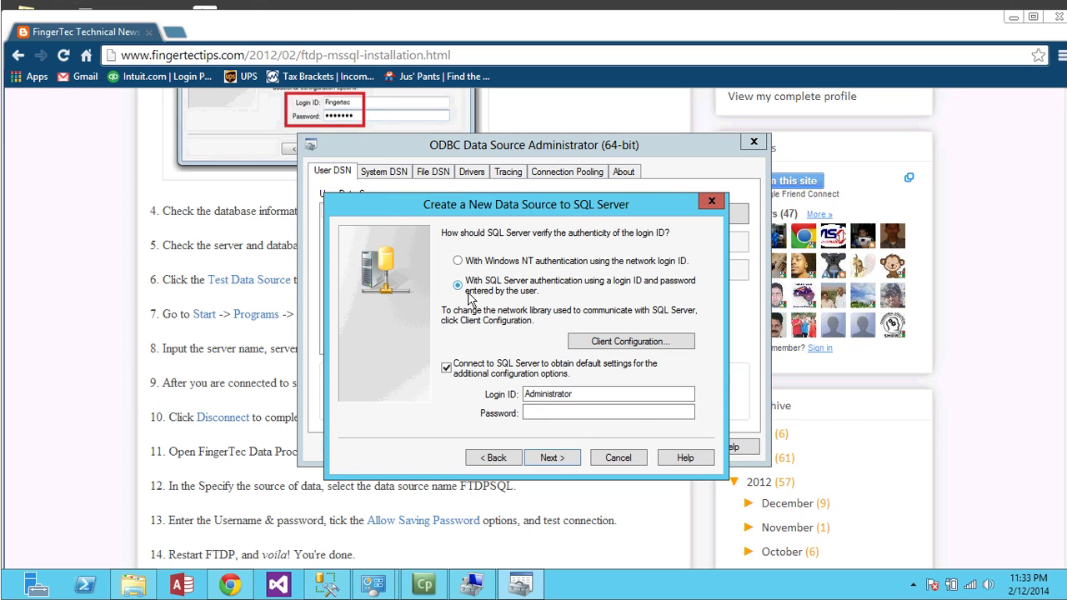
double_click(548, 393)
type("Surendra")
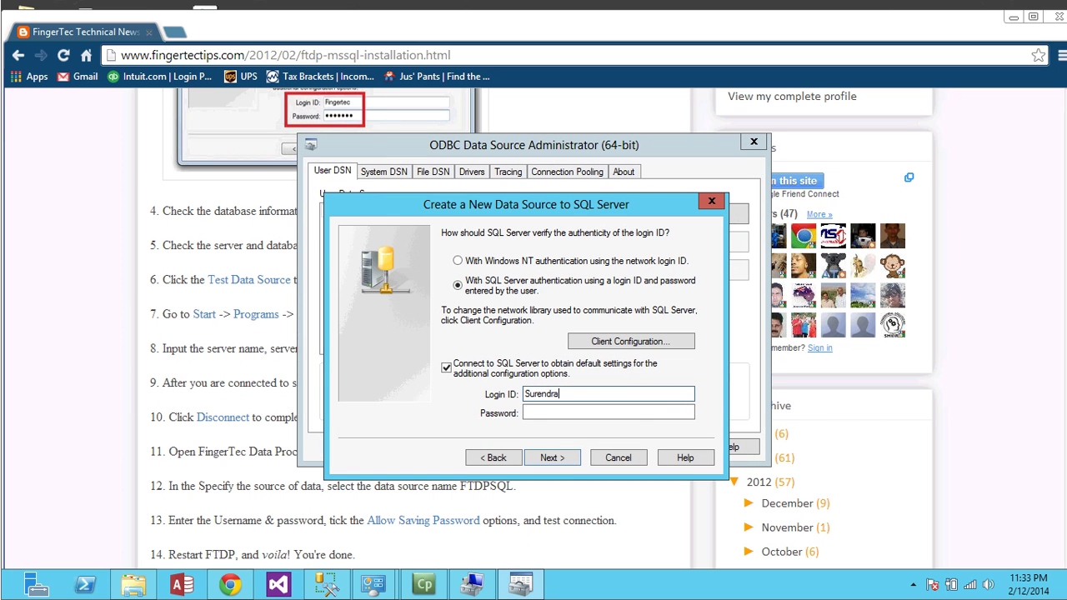
key("Tab")
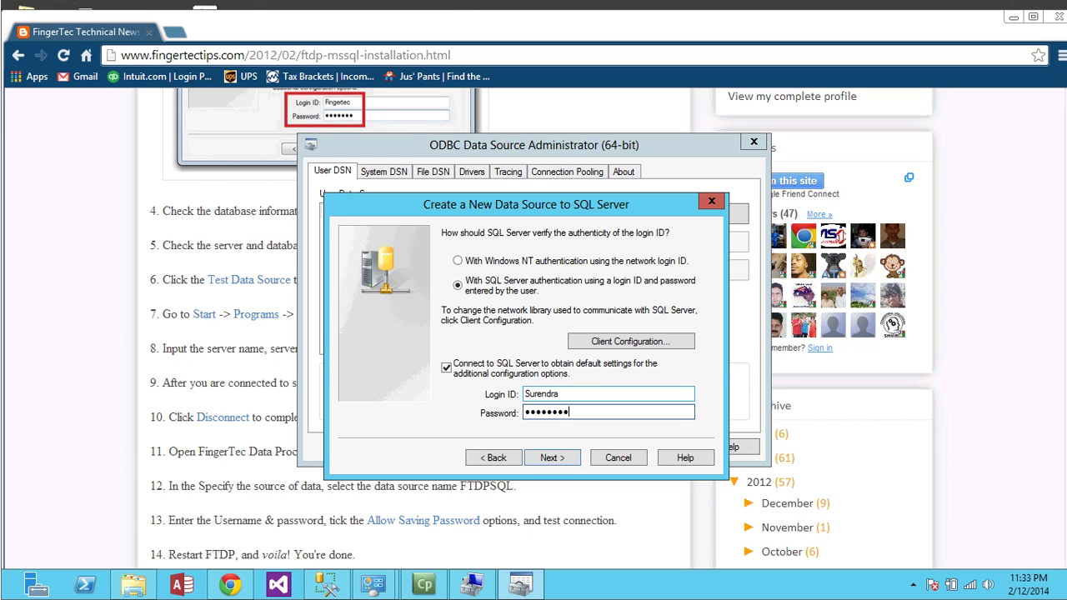
left_click(568, 456)
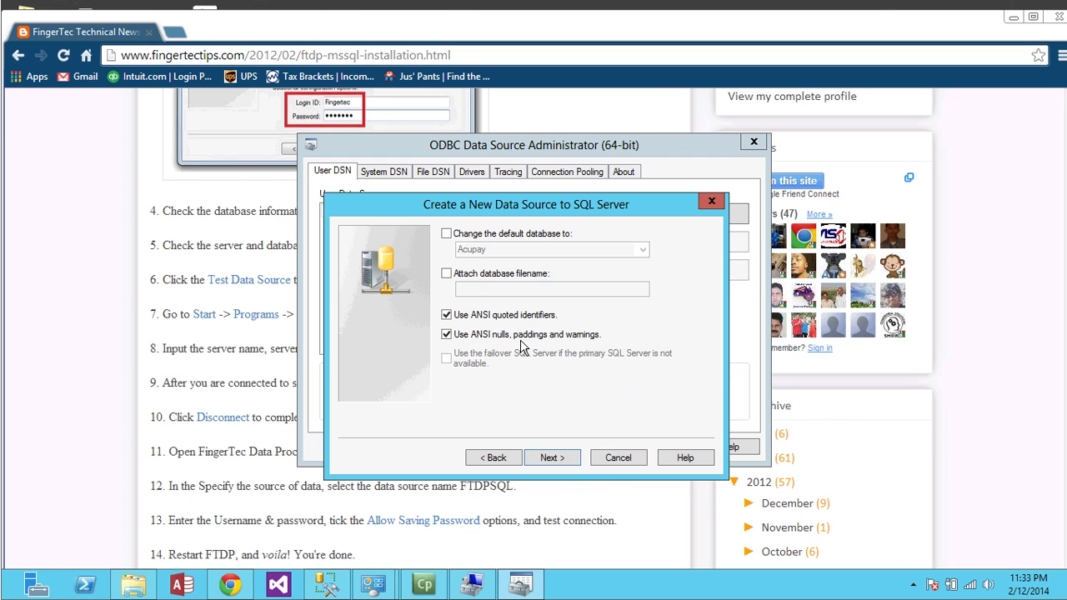
Change the data source's default database to FTDP and continue to the wizard's final settings.
left_click(470, 234)
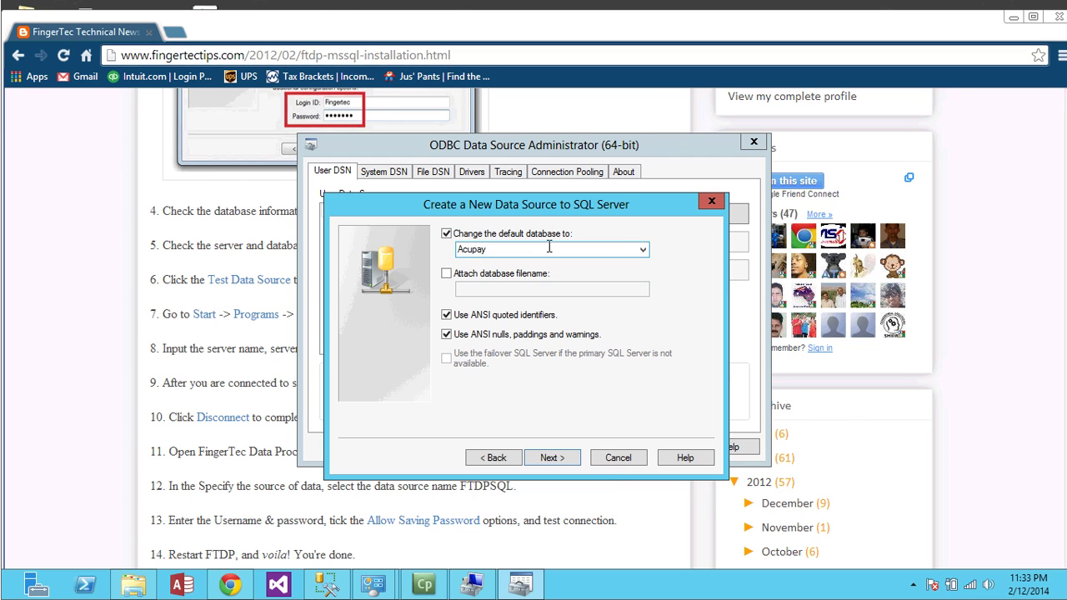
left_click(643, 250)
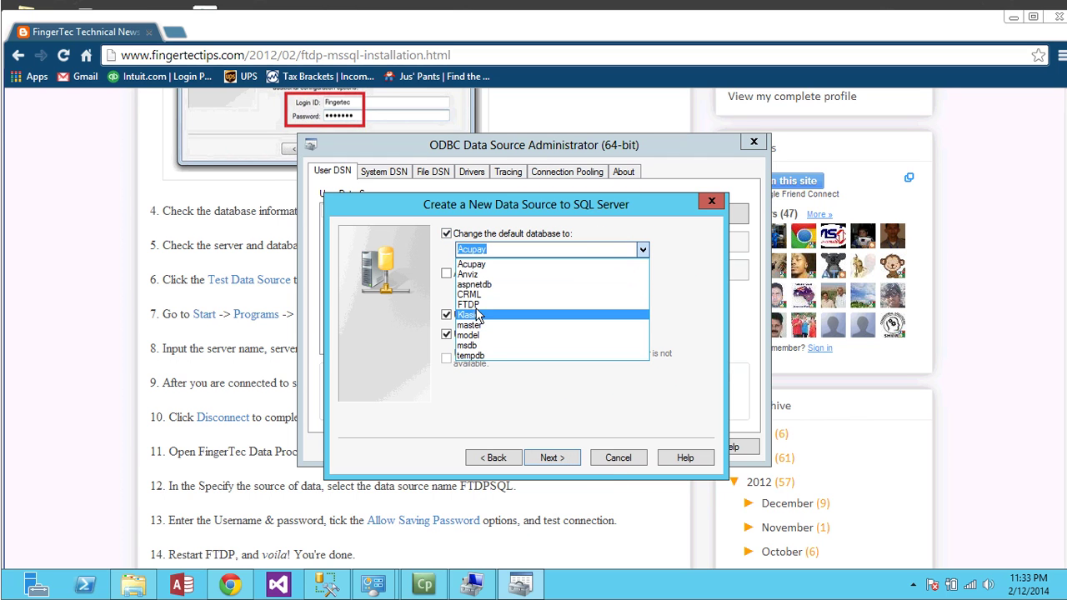
left_click(476, 307)
left_click(543, 461)
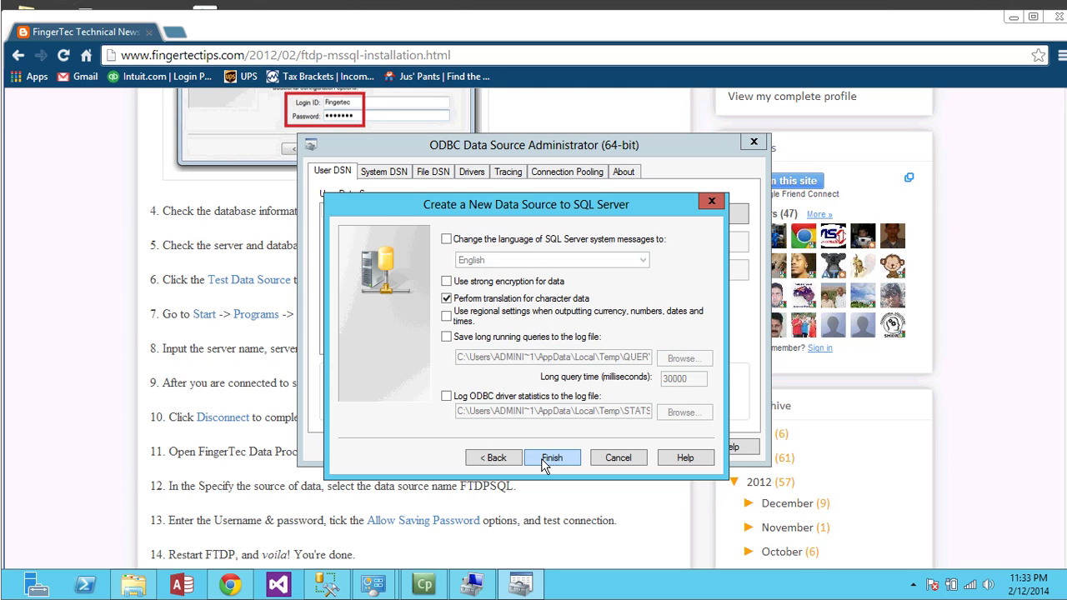
Finish the wizard, accept the configuration summary to create the FTDPSQL data source, and return to the installation article.
left_click(549, 459)
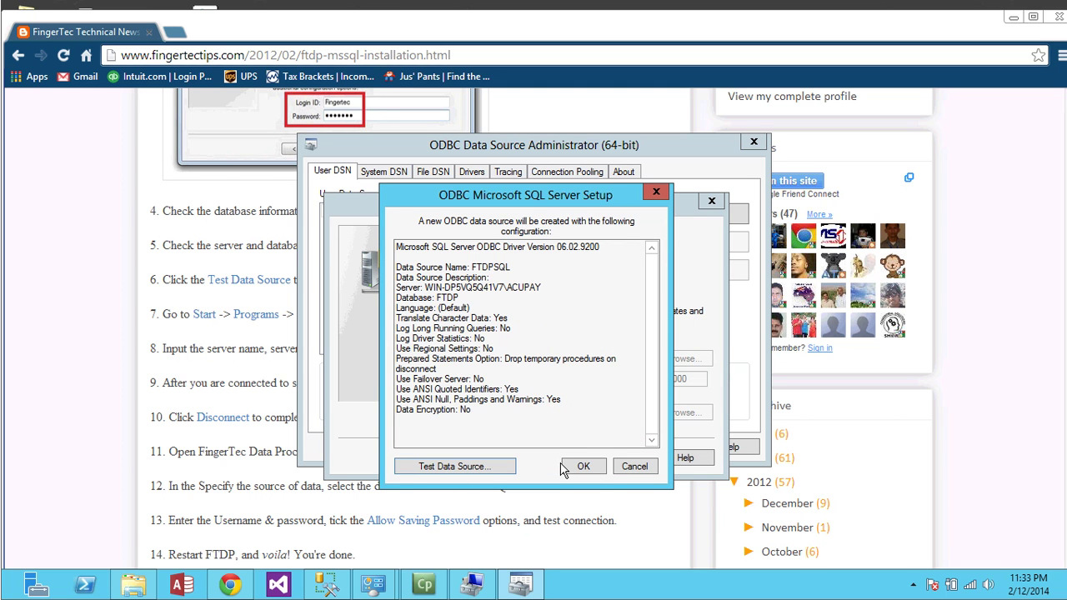
left_click(575, 467)
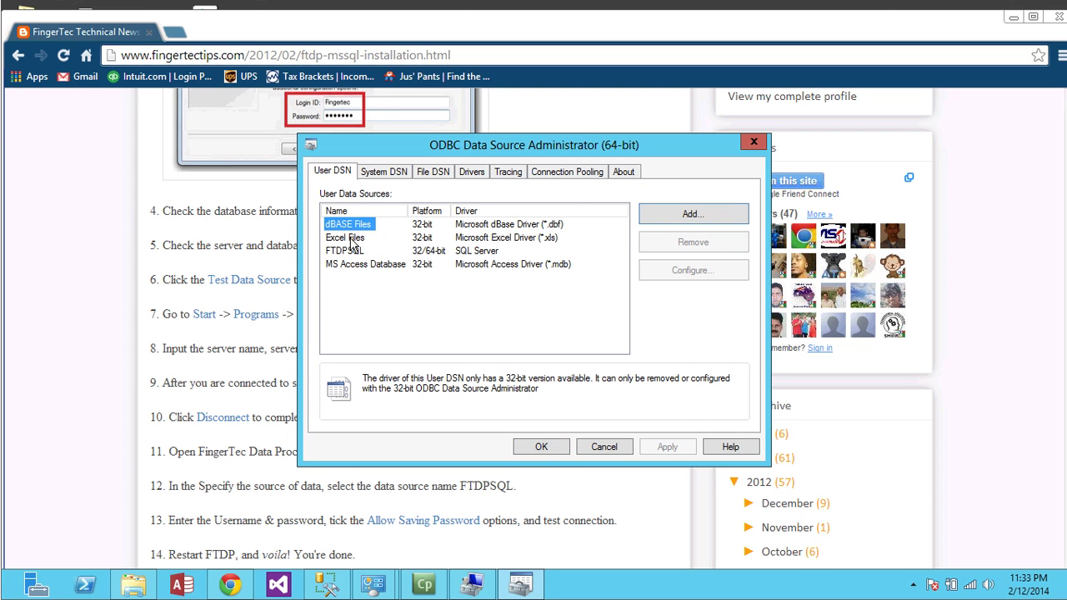
left_click(398, 558)
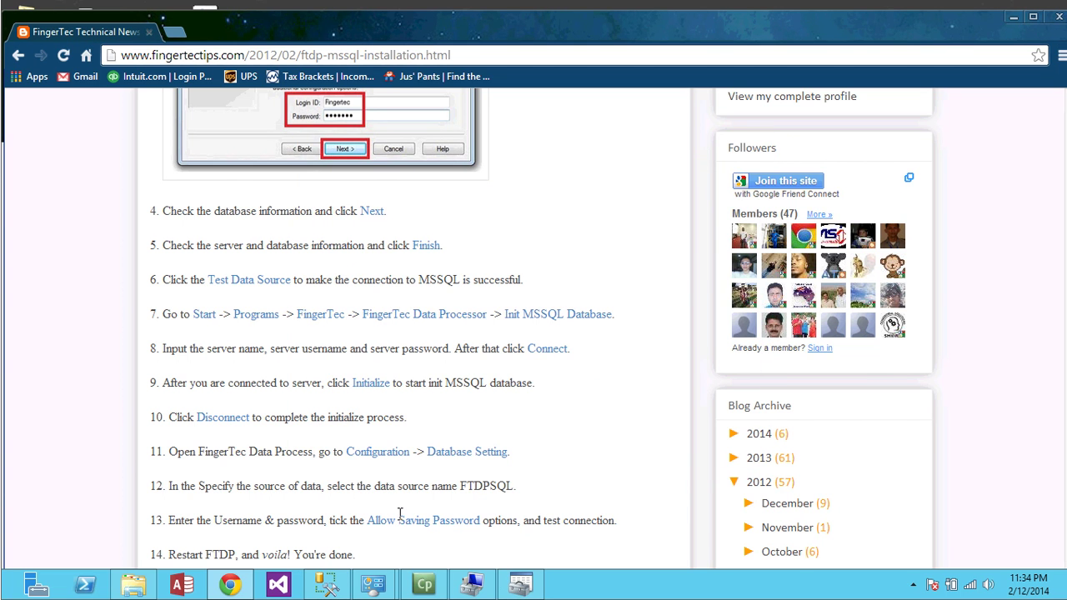
key("super")
type("ftdp")
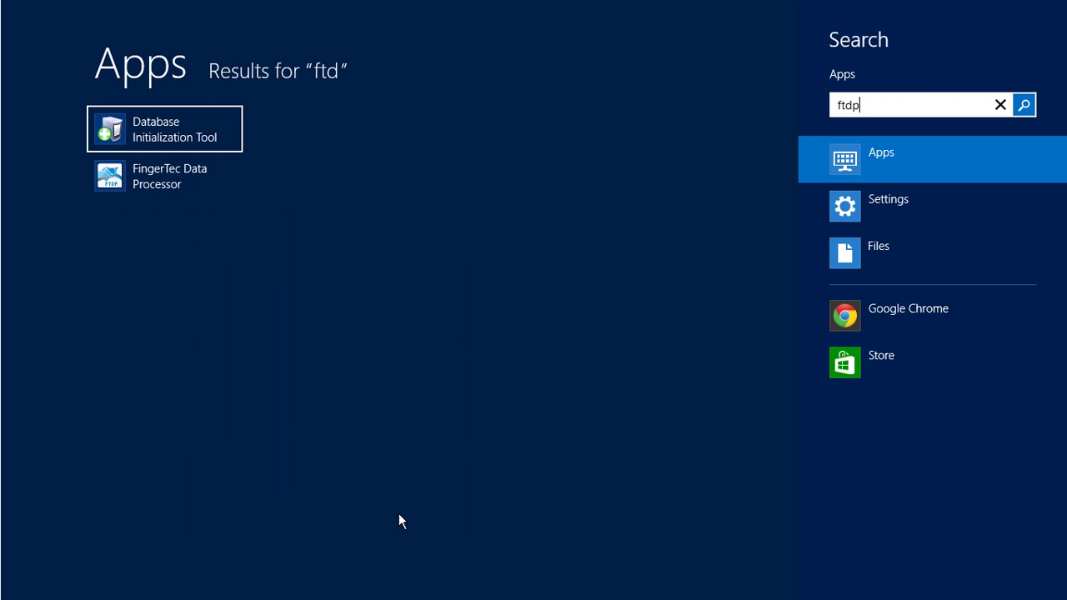
key("Return")
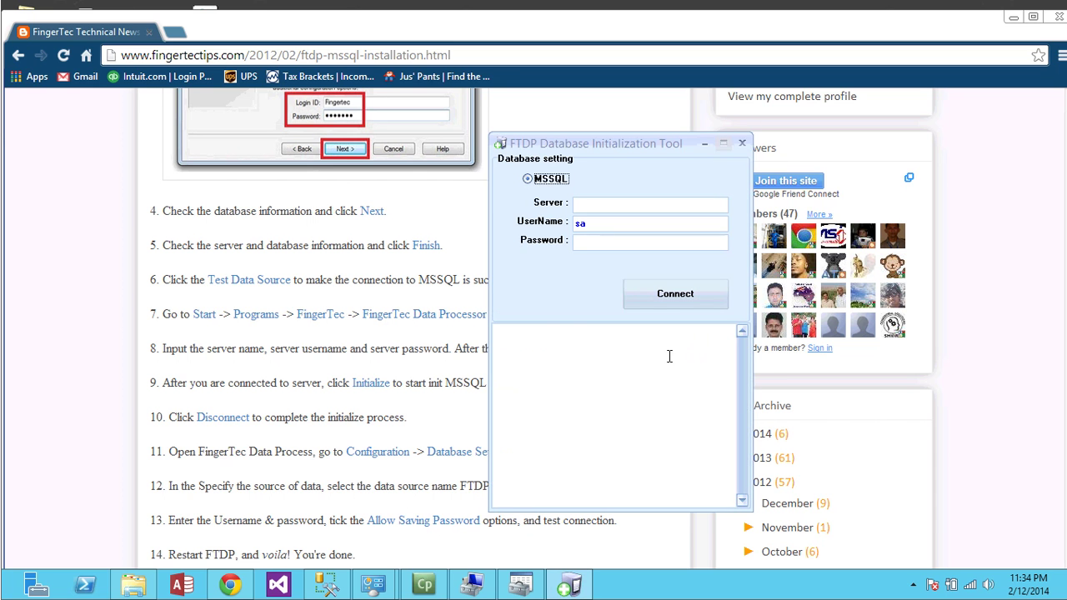
left_click(742, 143)
Search the installed apps for ftd, launch FingerTec Data Processor, and log in with the account password.
key("super")
type("ftd")
key("Down")
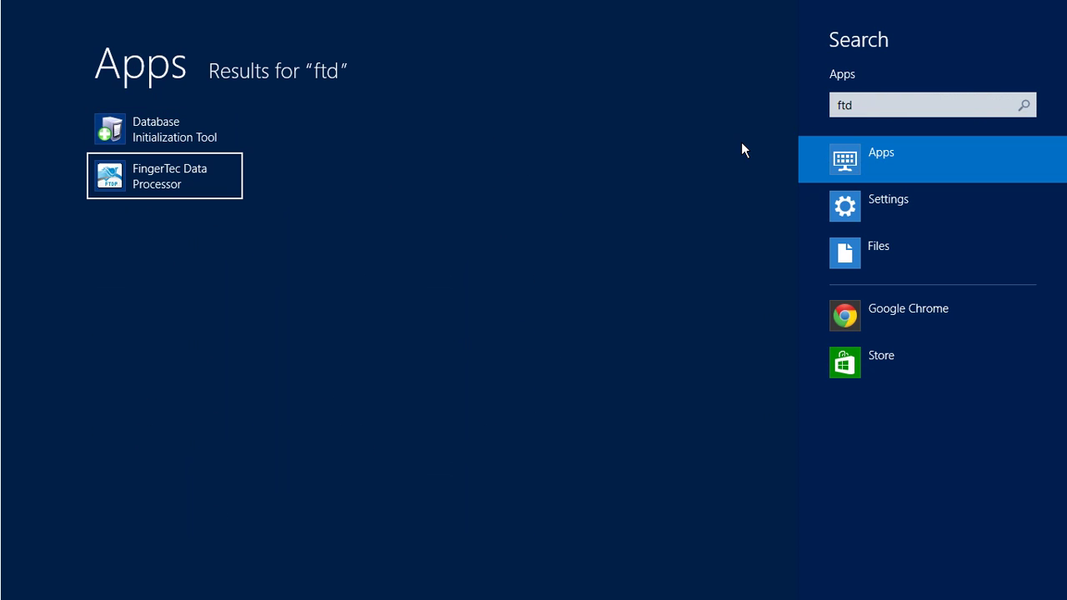
key("Return")
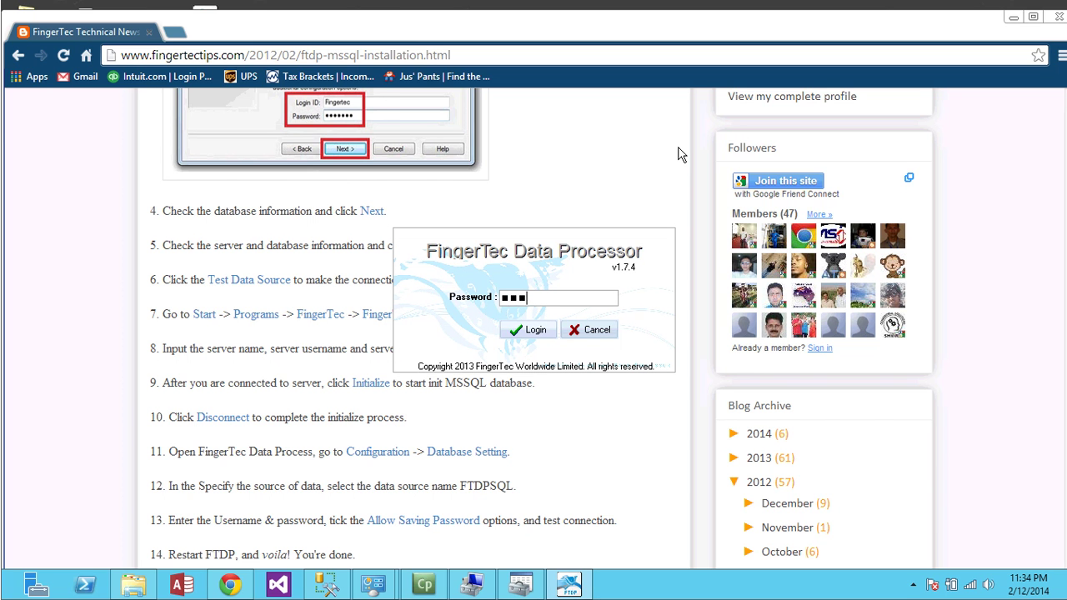
key("Return")
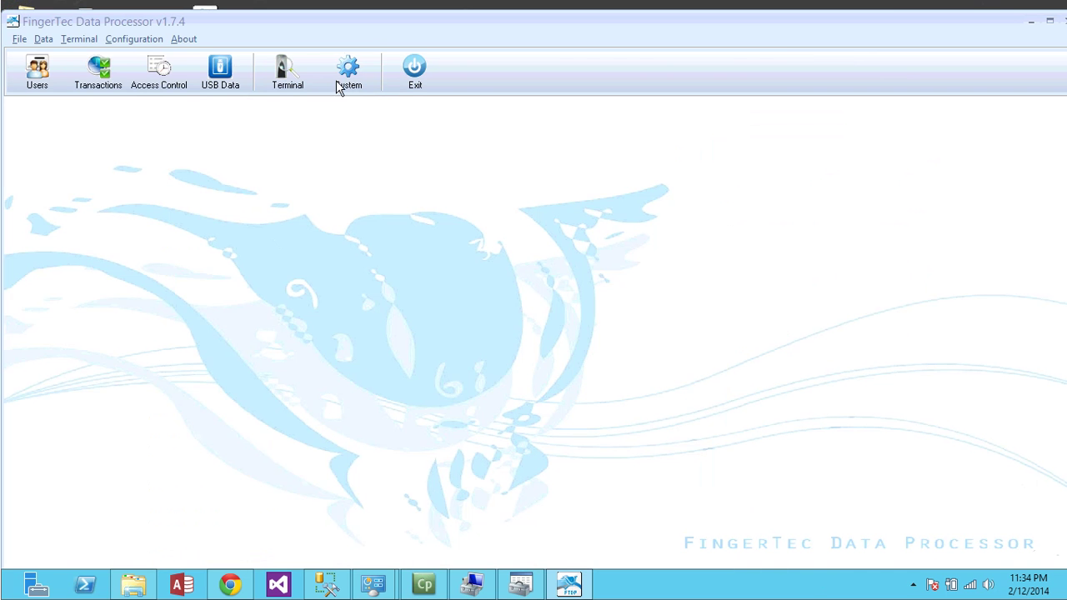
Set the database connection to the FTDPSQL data source, apply the setting, and close FingerTec Data Processor.
left_click(346, 60)
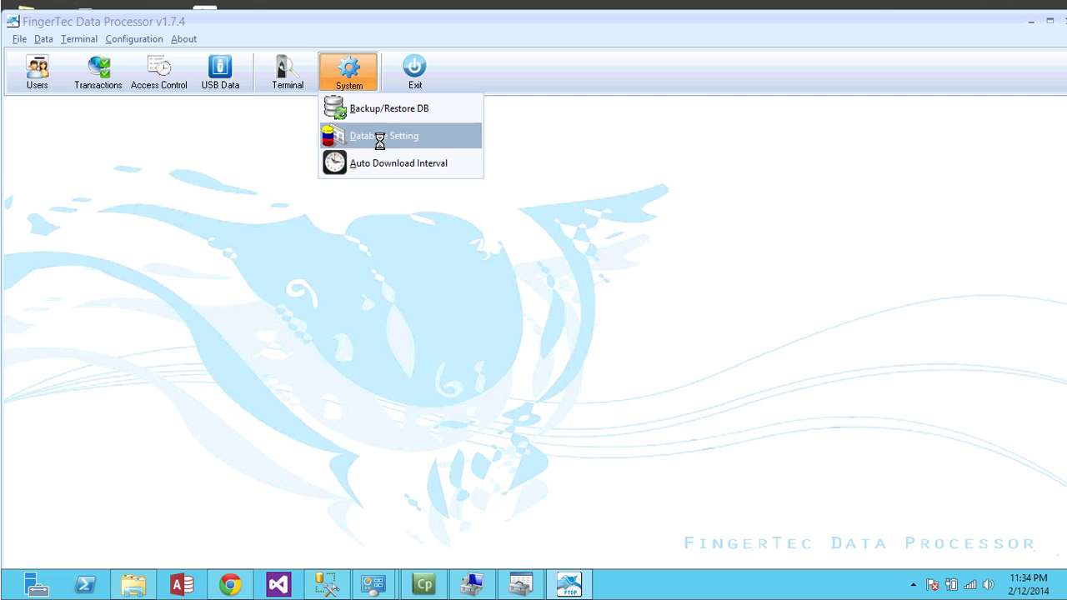
left_click(377, 137)
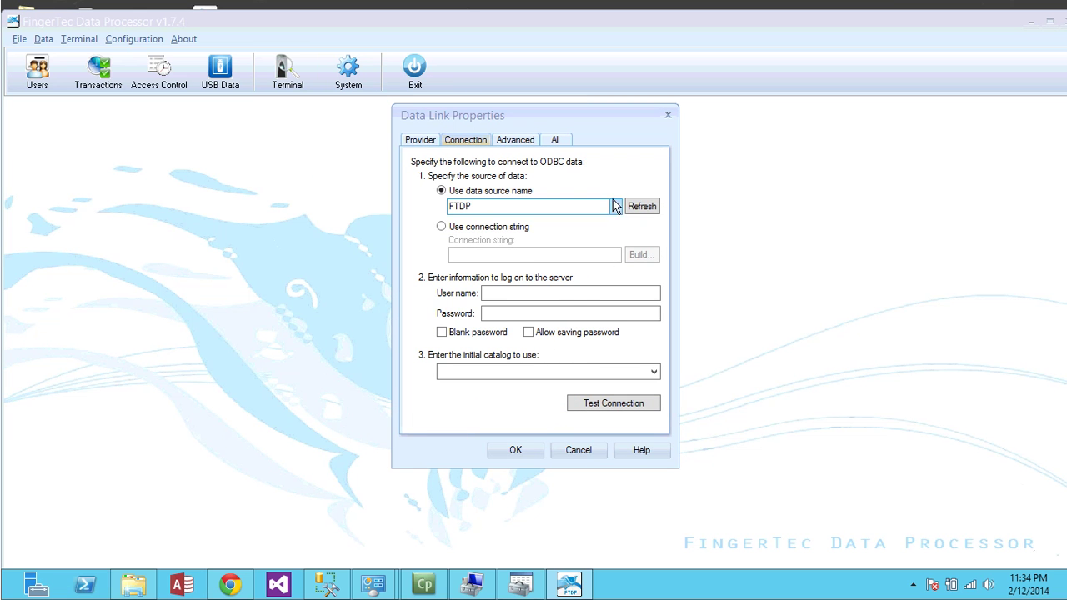
left_click(615, 210)
left_click(518, 260)
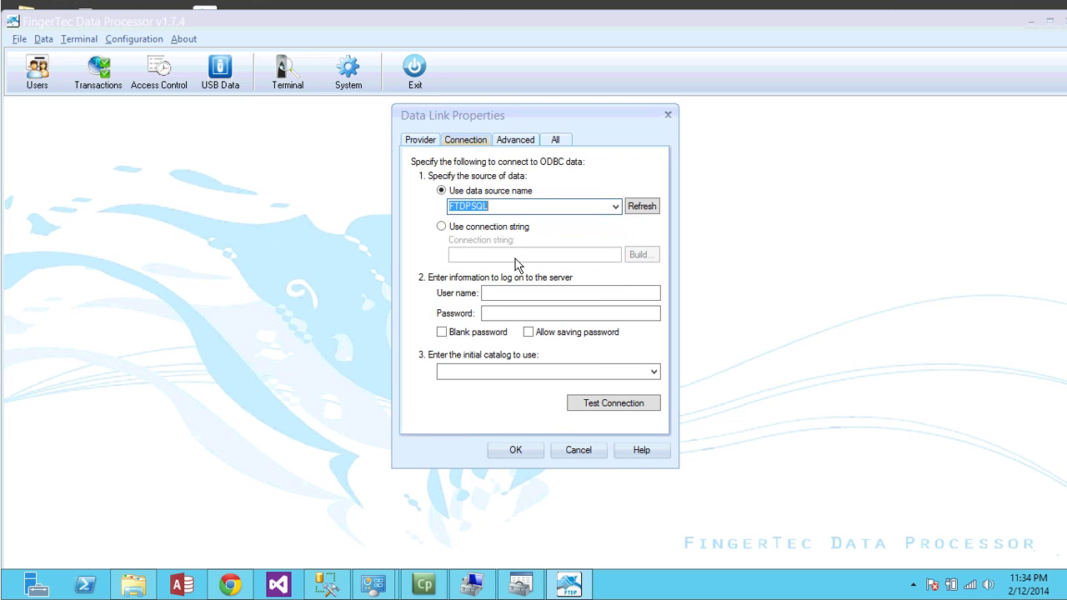
left_click(522, 449)
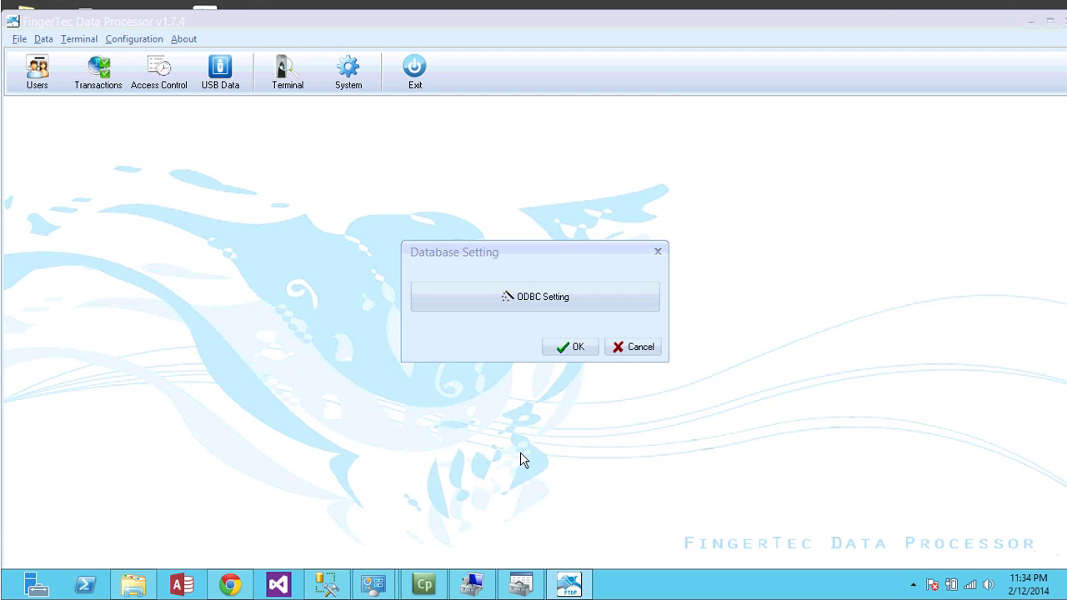
left_click(562, 348)
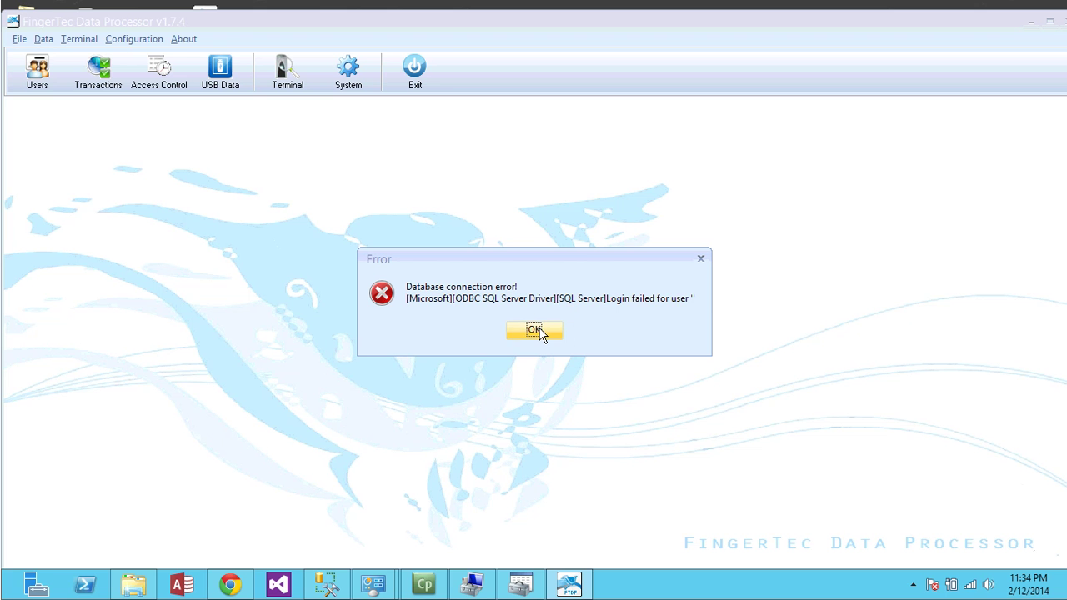
left_click(538, 330)
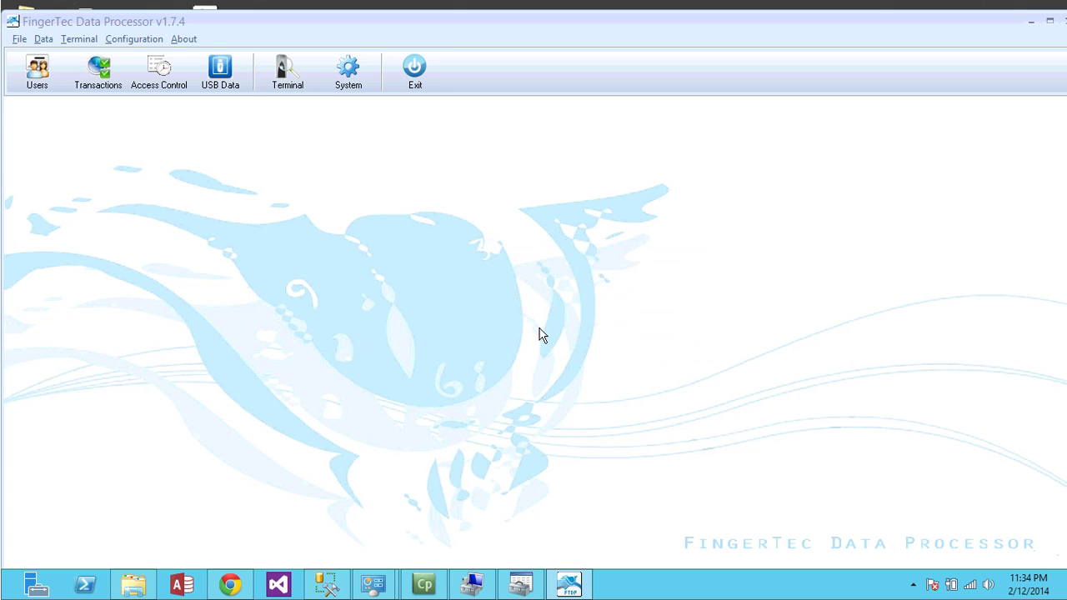
left_click(1062, 28)
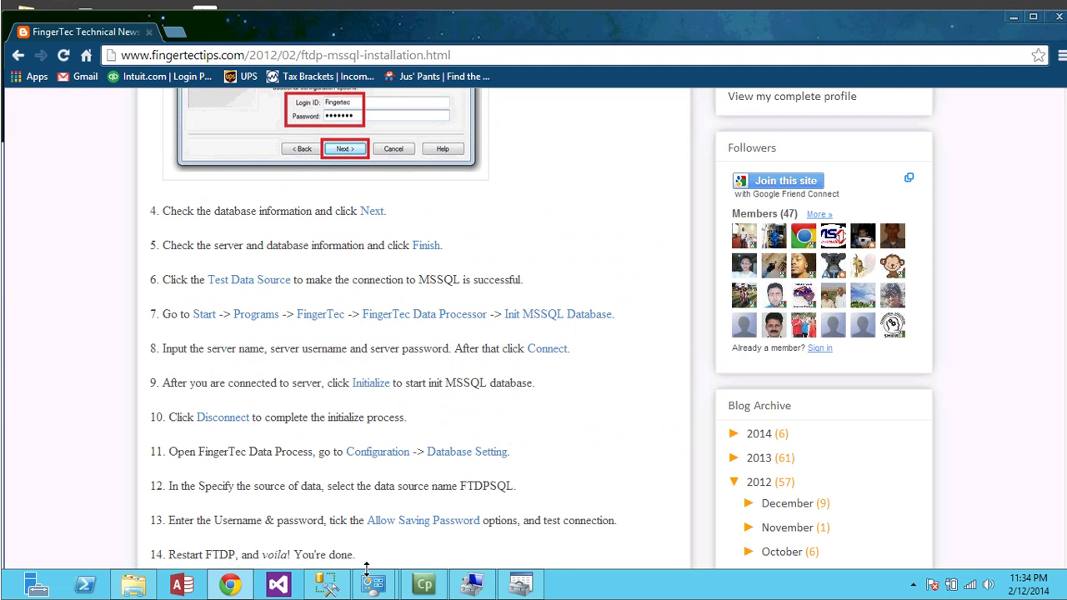
Reconfigure the FTDPSQL data source in the ODBC administrator to use Windows NT authentication, and continue to the database settings.
left_click(520, 584)
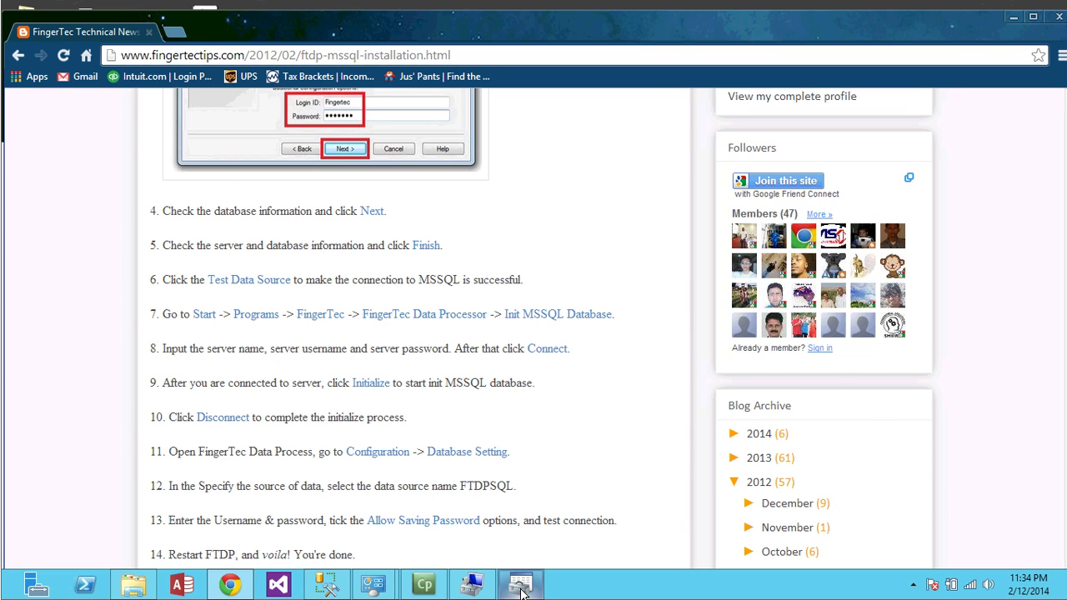
left_click(349, 250)
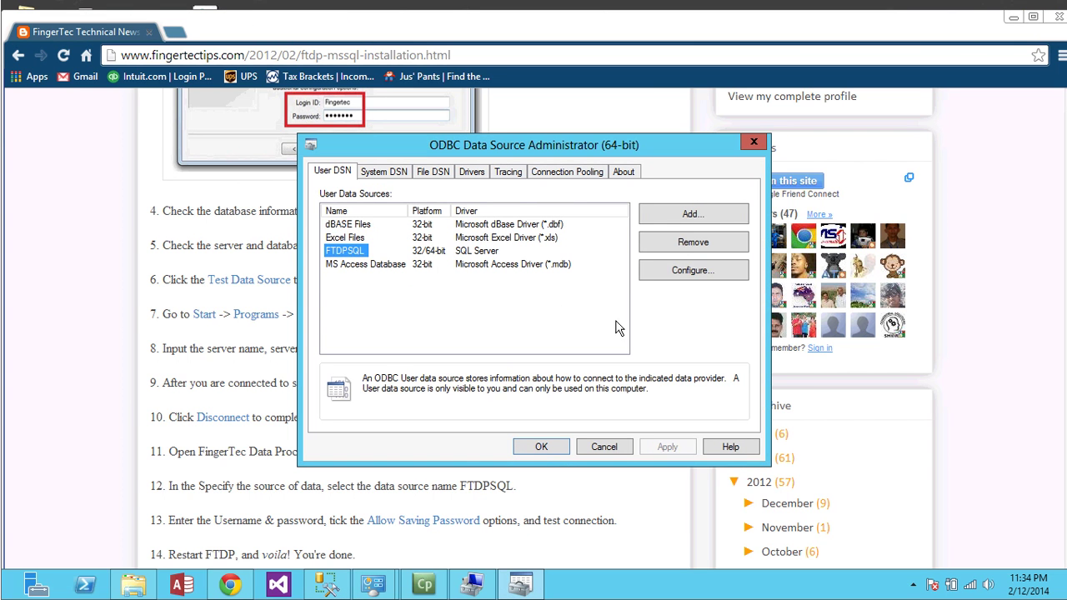
left_click(679, 280)
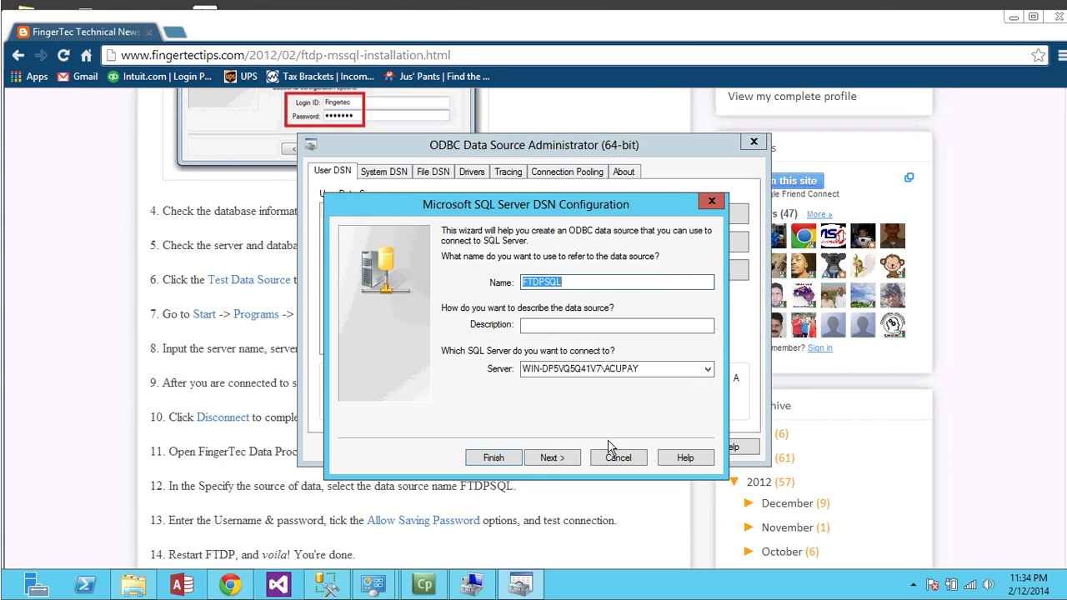
left_click(553, 458)
left_click(500, 260)
left_click(551, 458)
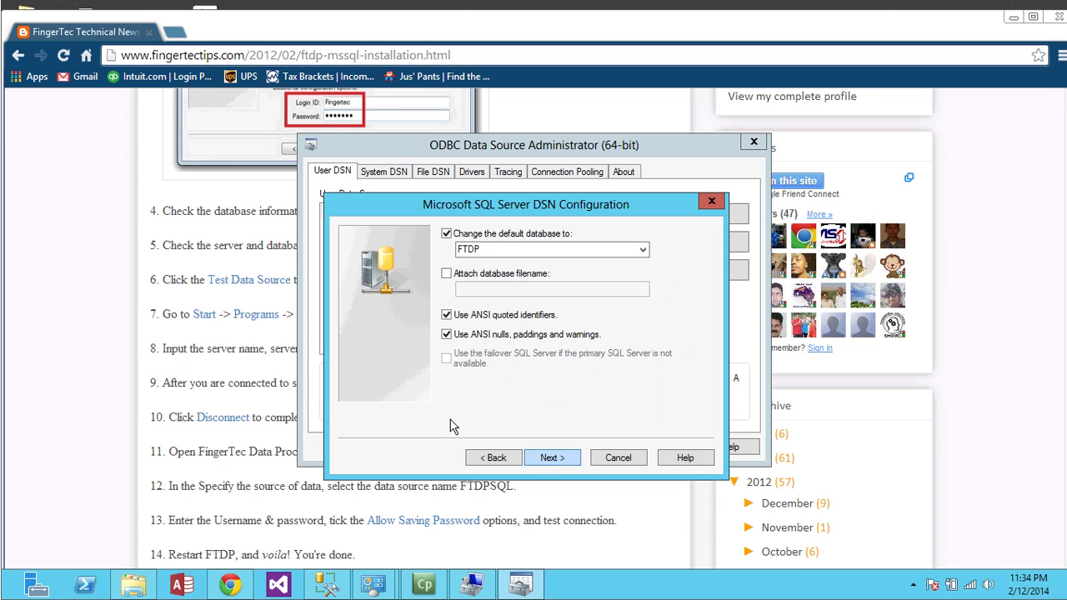
Check the authentication example in the FTDP MSSQL Installation article and return to the data source configuration wizard.
left_click(258, 351)
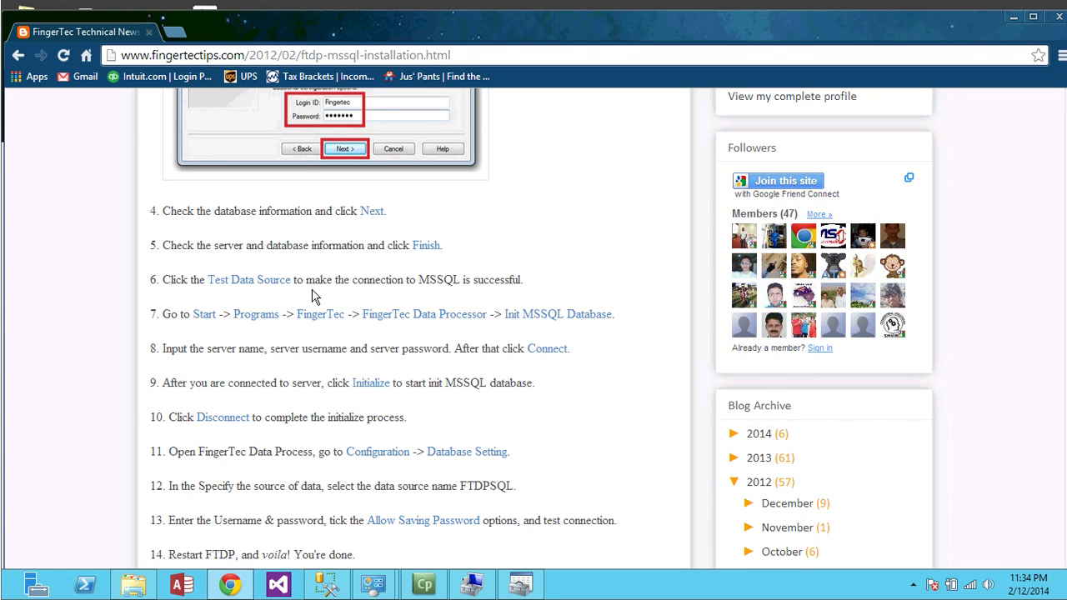
scroll(313, 295, "up", 2)
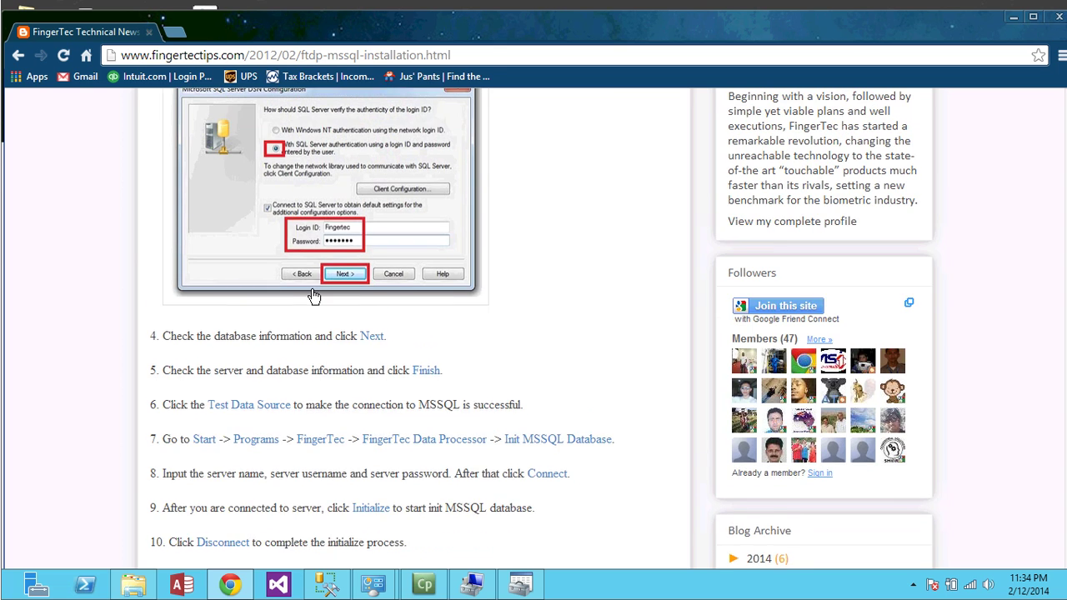
key("alt+Tab")
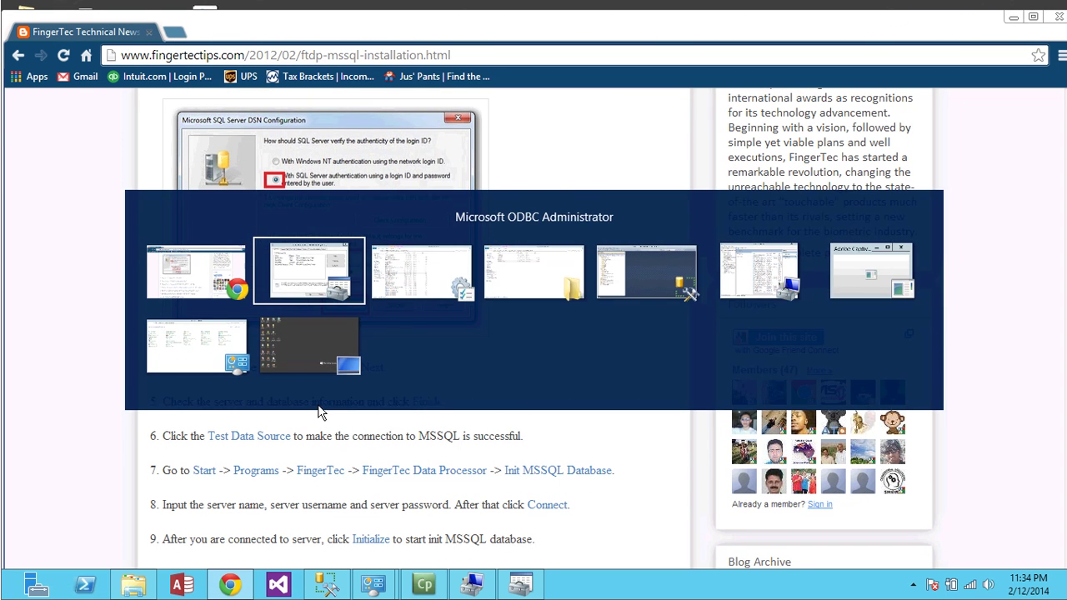
Keep FTDP as the default database, finish the configuration wizard, and save the reconfigured FTDPSQL data source.
left_click(542, 462)
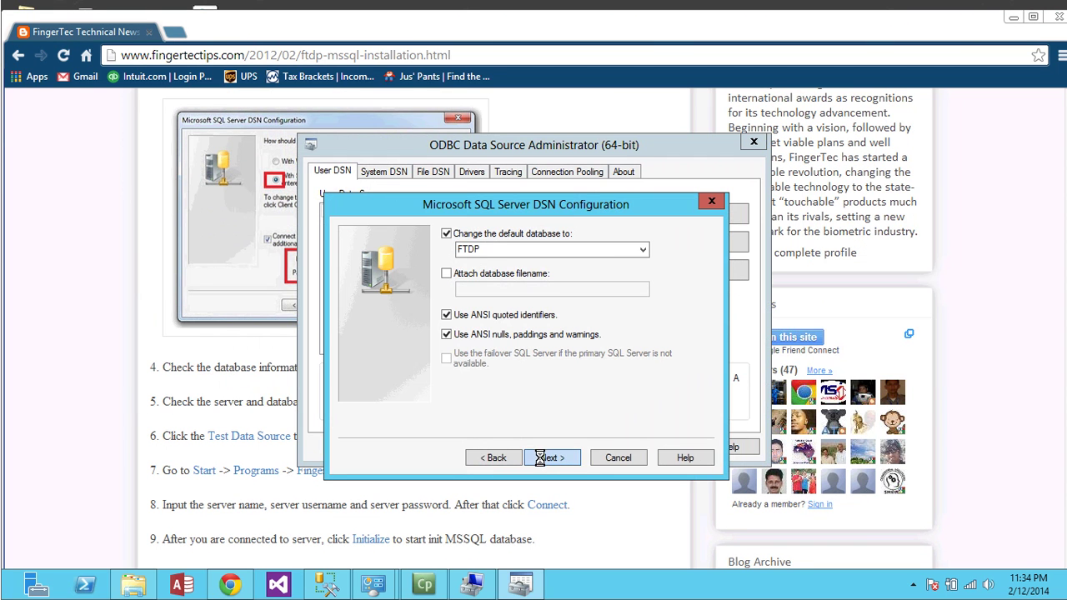
left_click(556, 460)
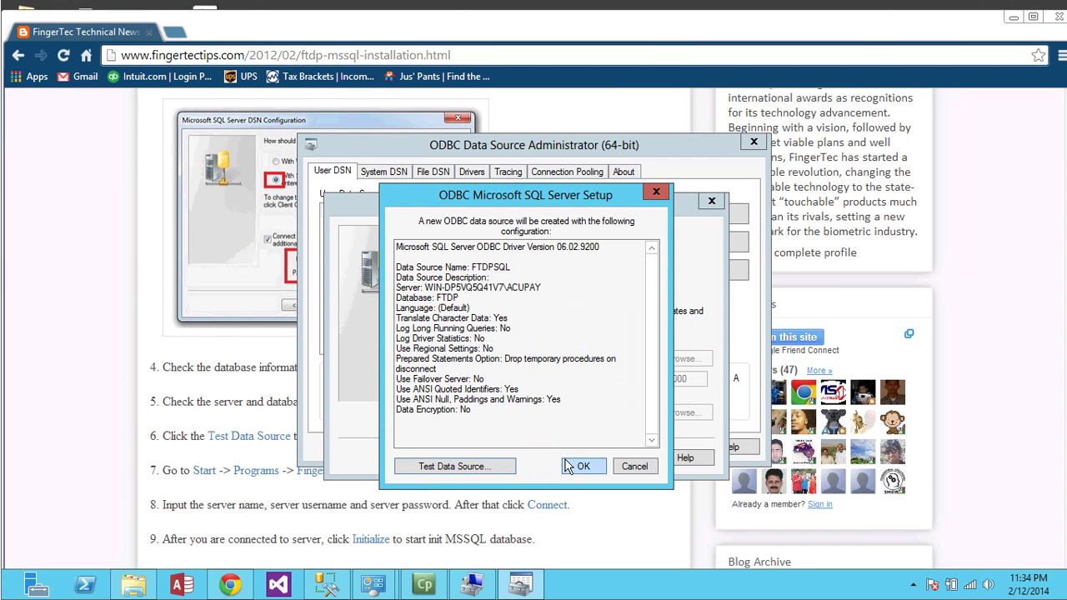
left_click(577, 466)
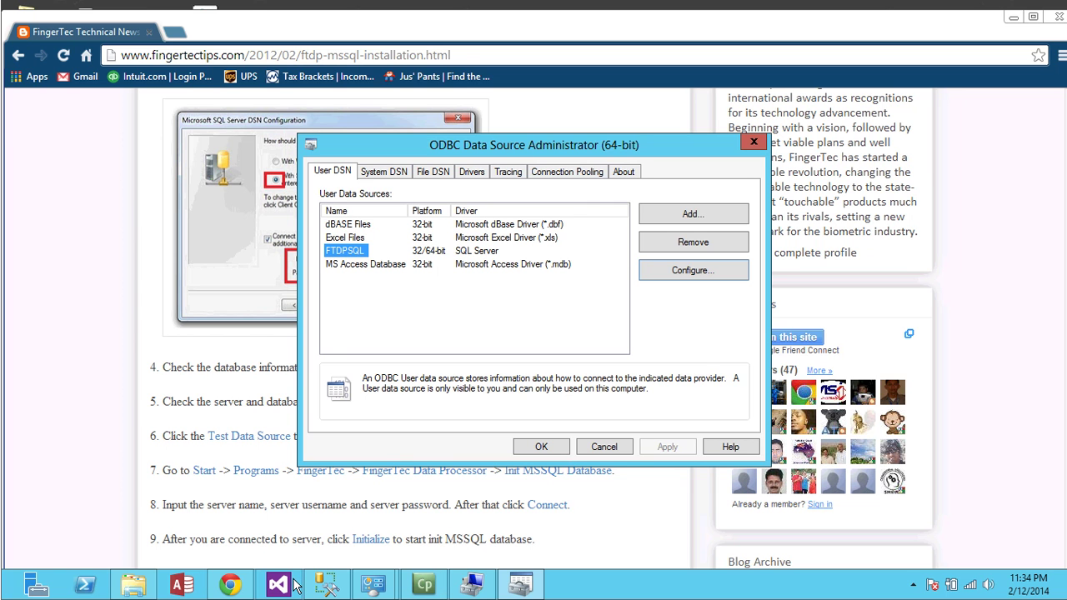
Relaunch FingerTec Data Processor from the app search and enter the account password to log in.
key("super")
type("ft")
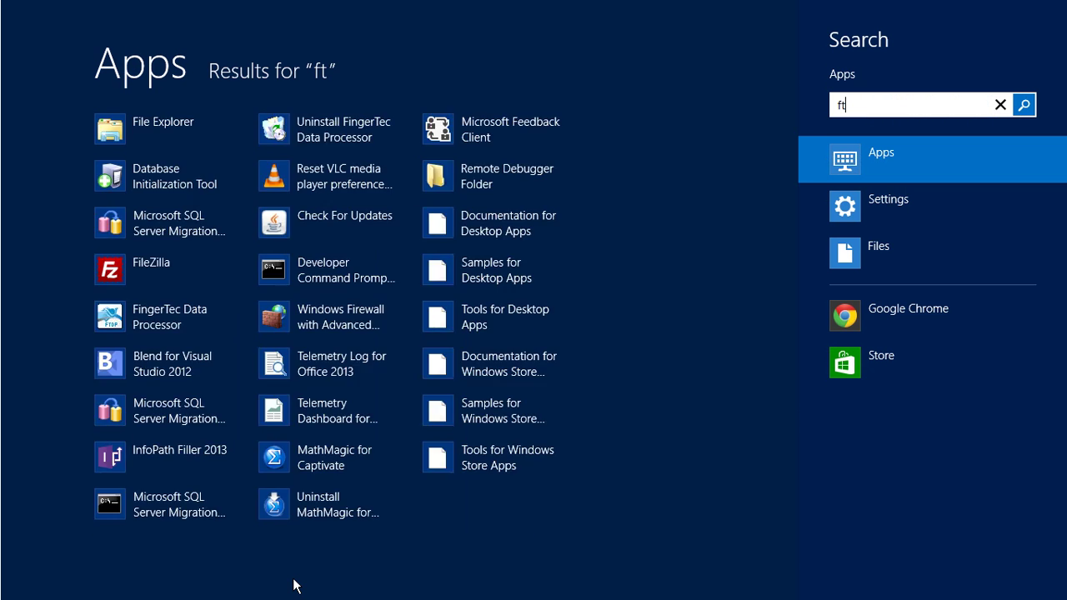
key("Down")
key("Return")
type("***")
key("Return")
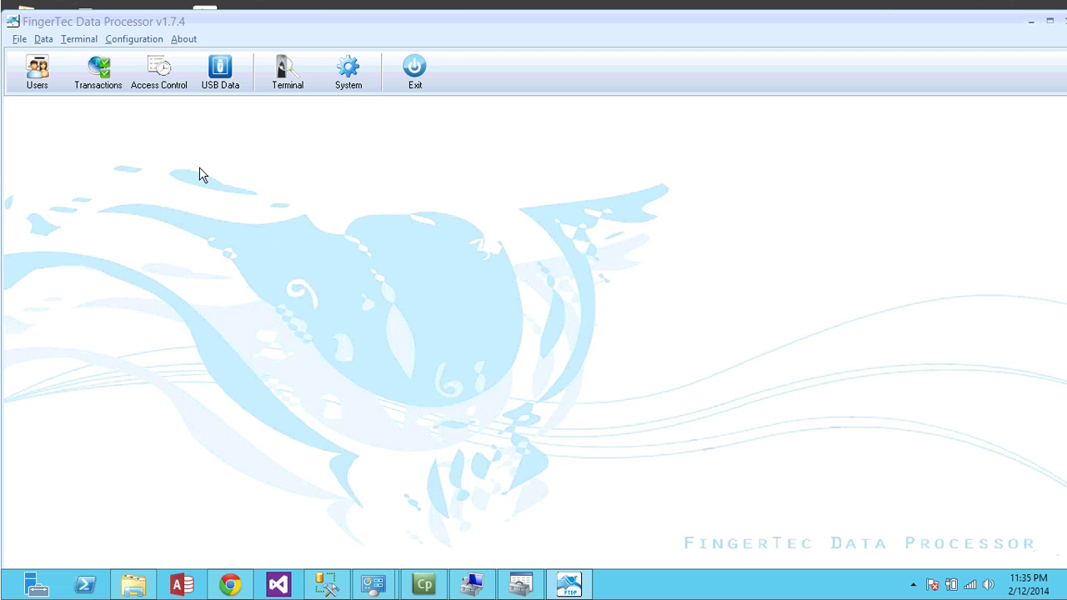
Open the database connection settings again, select FTDPSQL as the data source name, and apply the database setting.
left_click(348, 71)
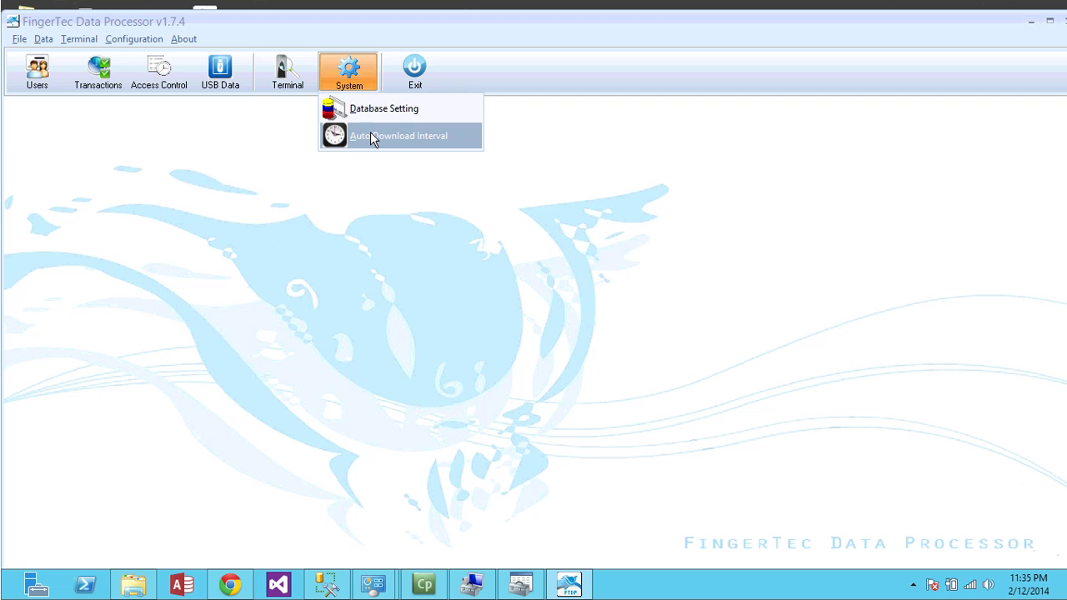
left_click(370, 110)
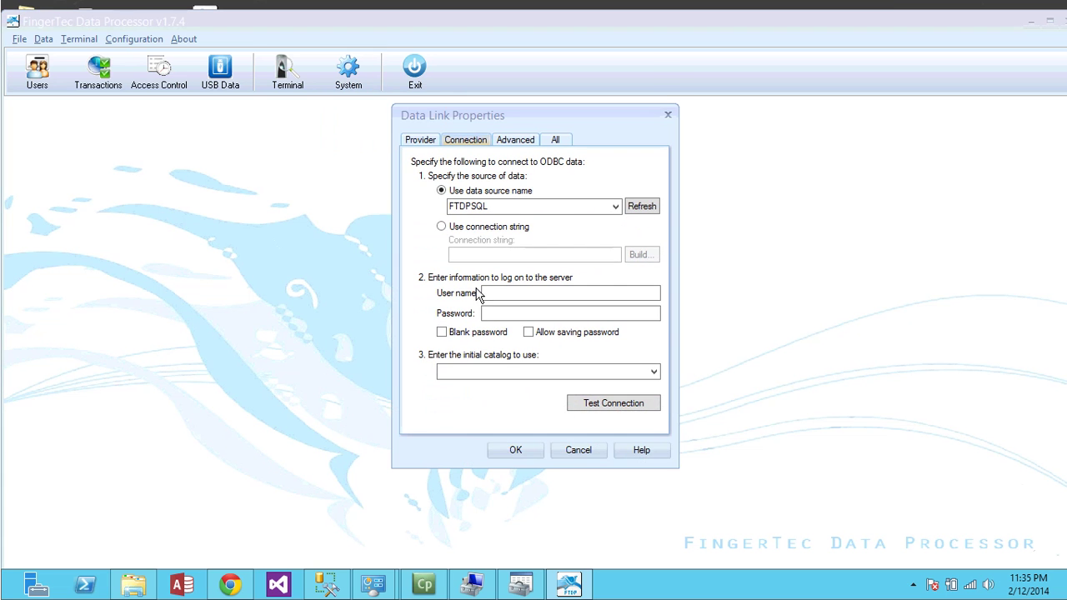
left_click(615, 206)
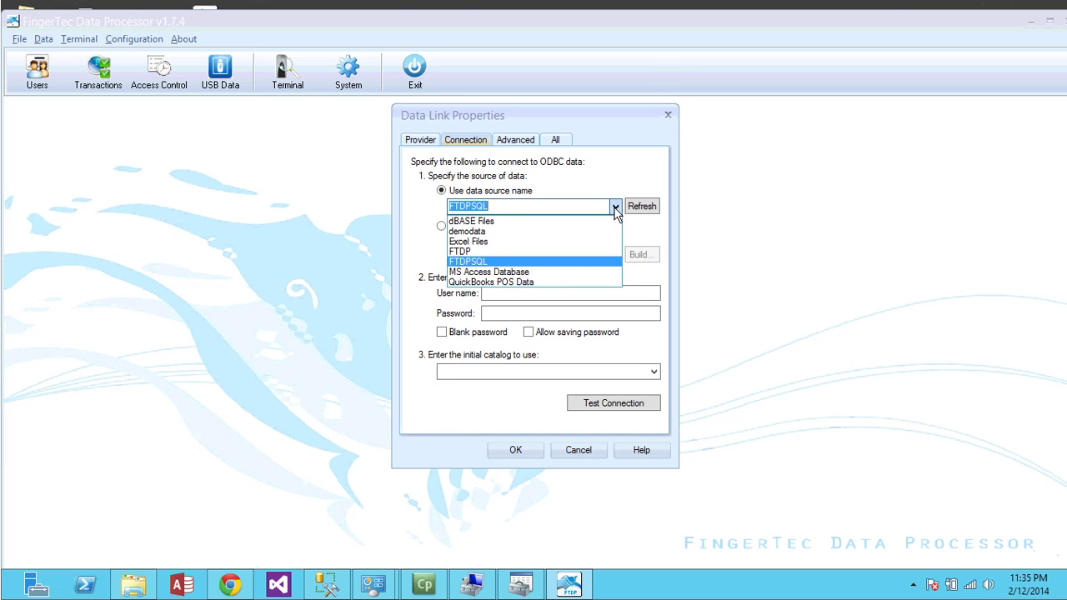
left_click(503, 265)
left_click(515, 455)
left_click(569, 349)
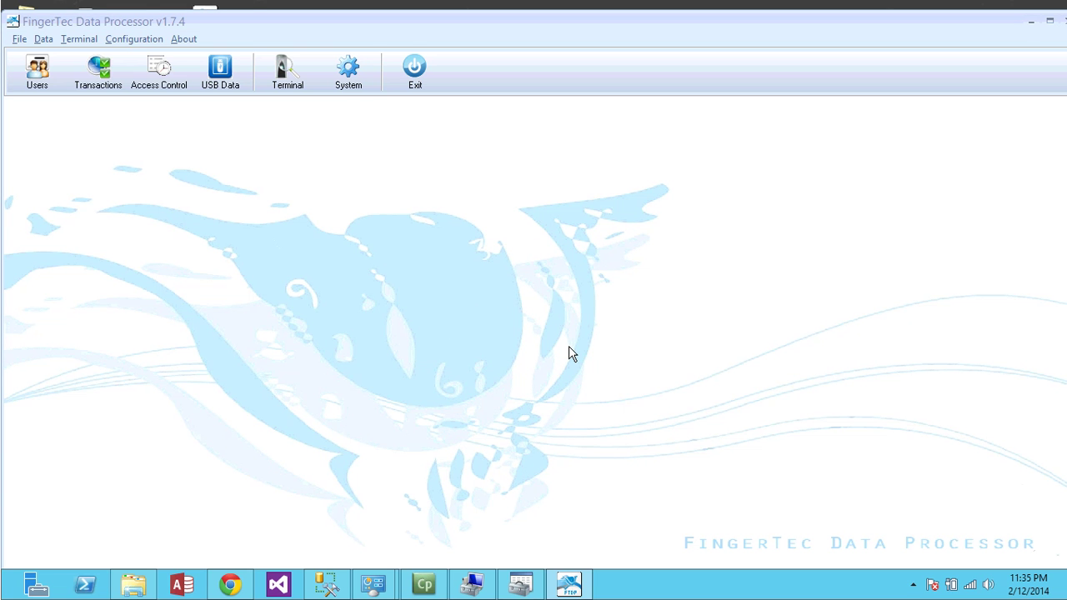
Check the terminal list in Terminal Management, and close FingerTec Data Processor and the ODBC Data Source Administrator.
left_click(271, 65)
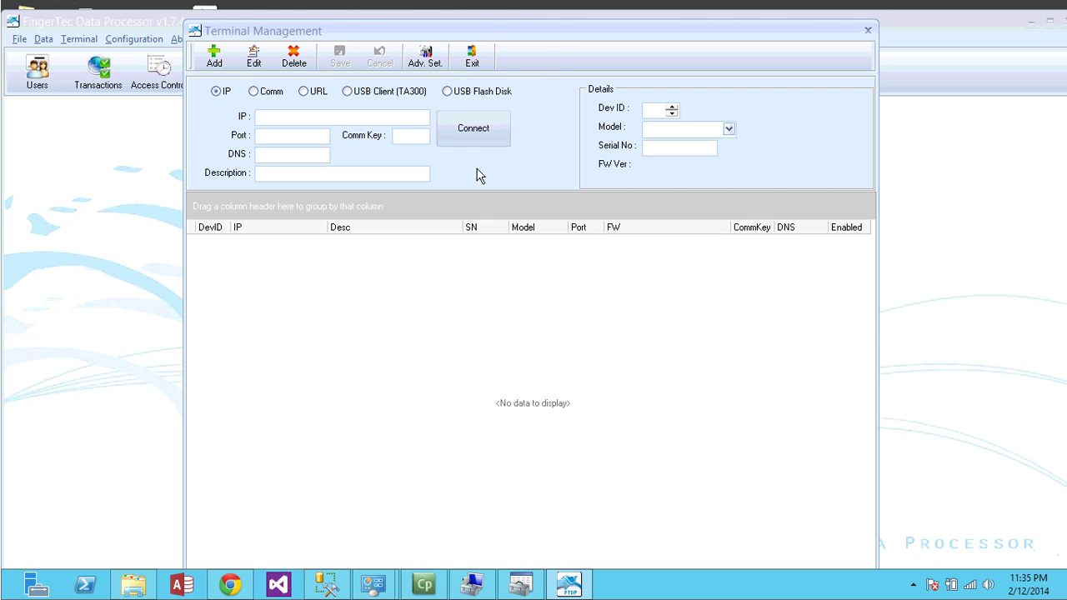
left_click(472, 59)
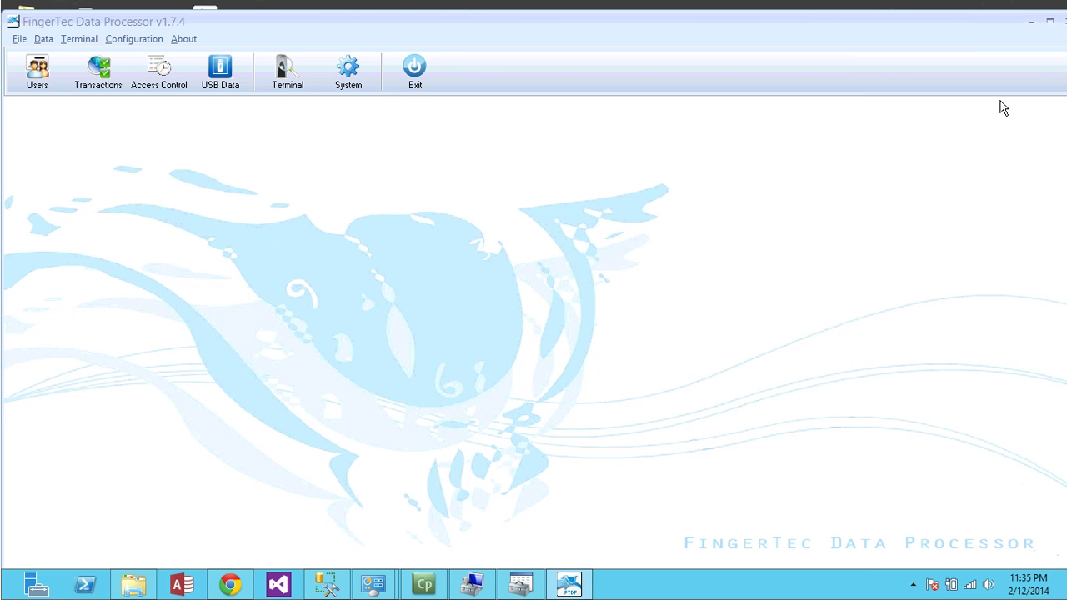
mouse_move(1062, 7)
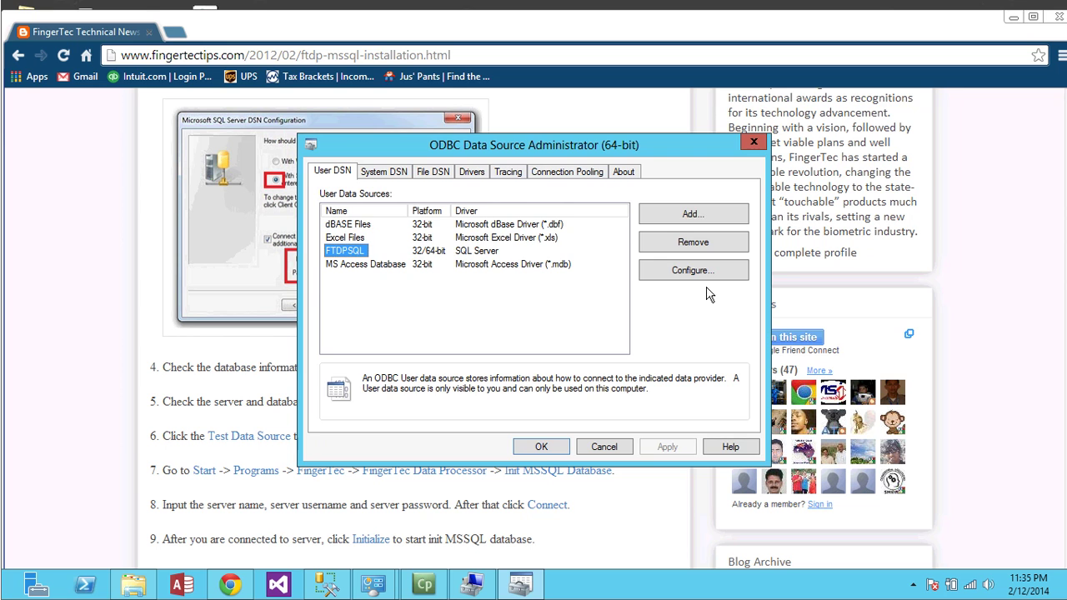
left_click(542, 446)
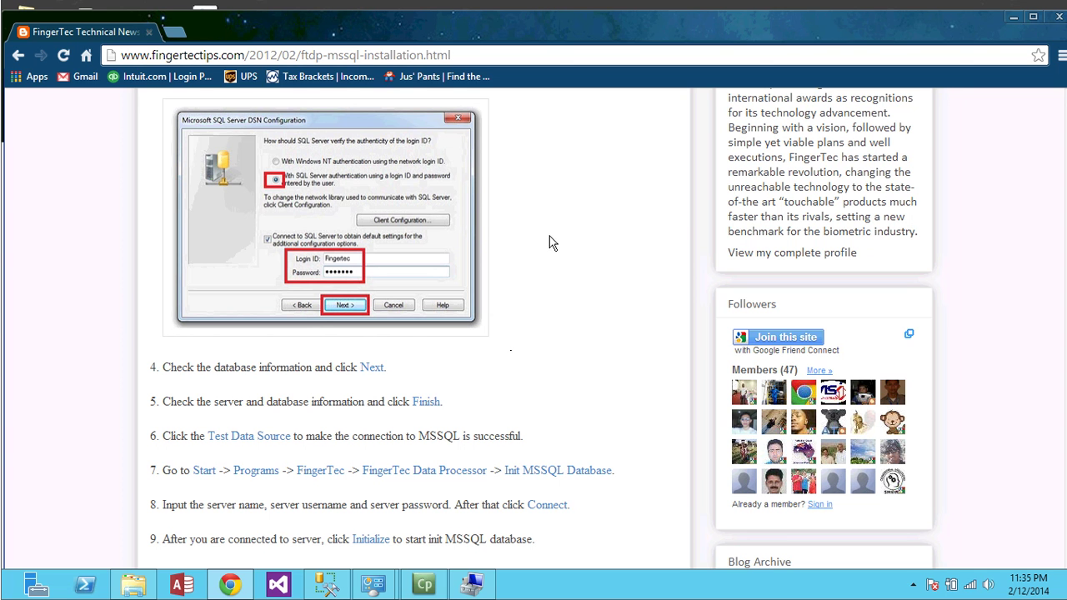
Check the remaining installation steps in the guide, then switch to SQL Server Management Studio and find dbo.Transaction among the FTDP database's tables.
scroll(481, 488, "down", 2)
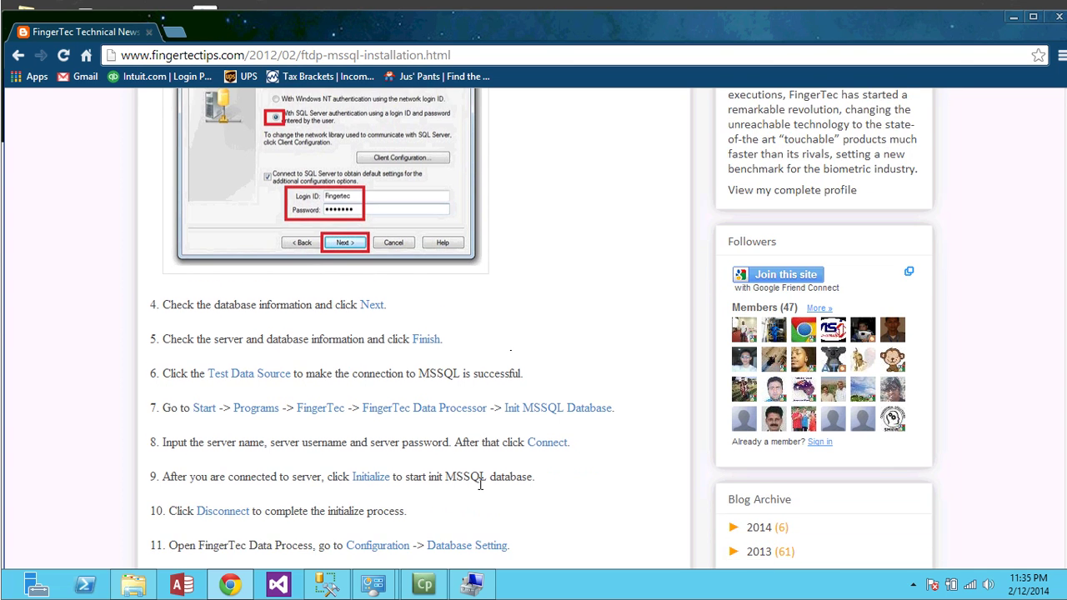
scroll(479, 446, "down", 5)
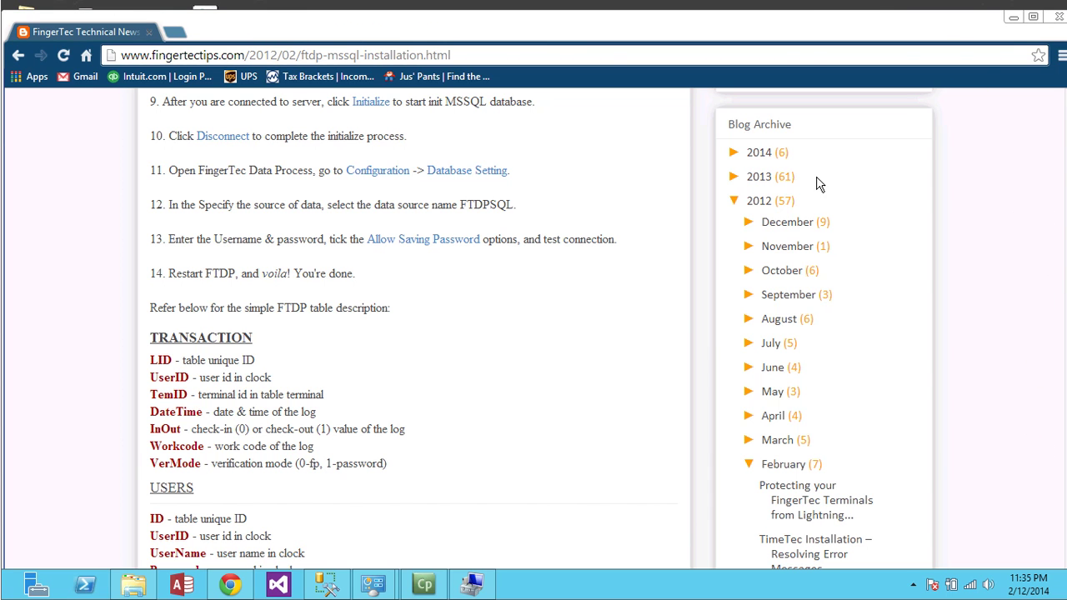
left_click(326, 584)
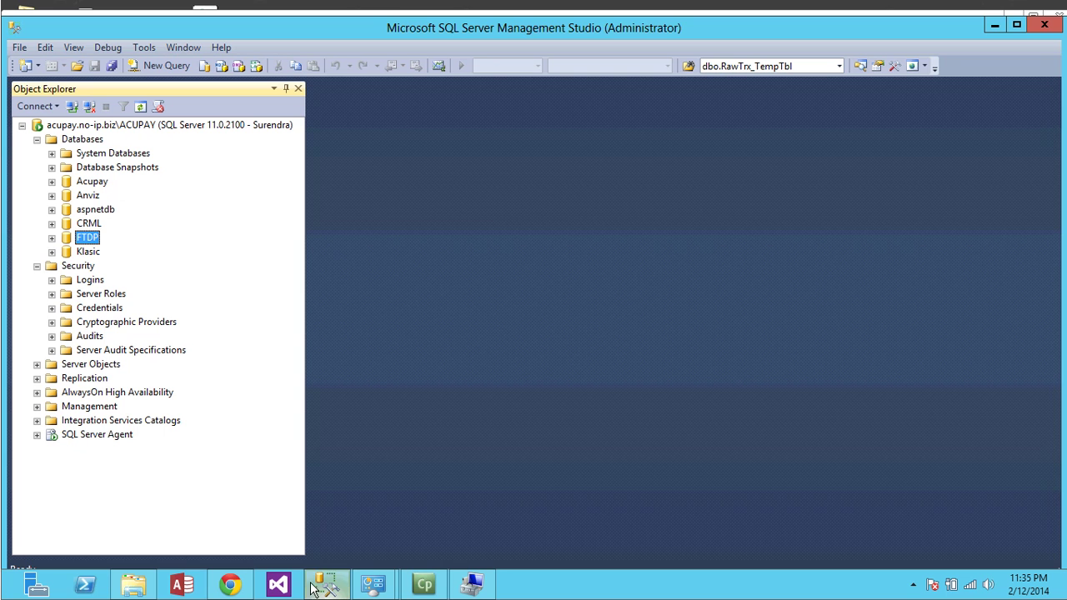
left_click(51, 238)
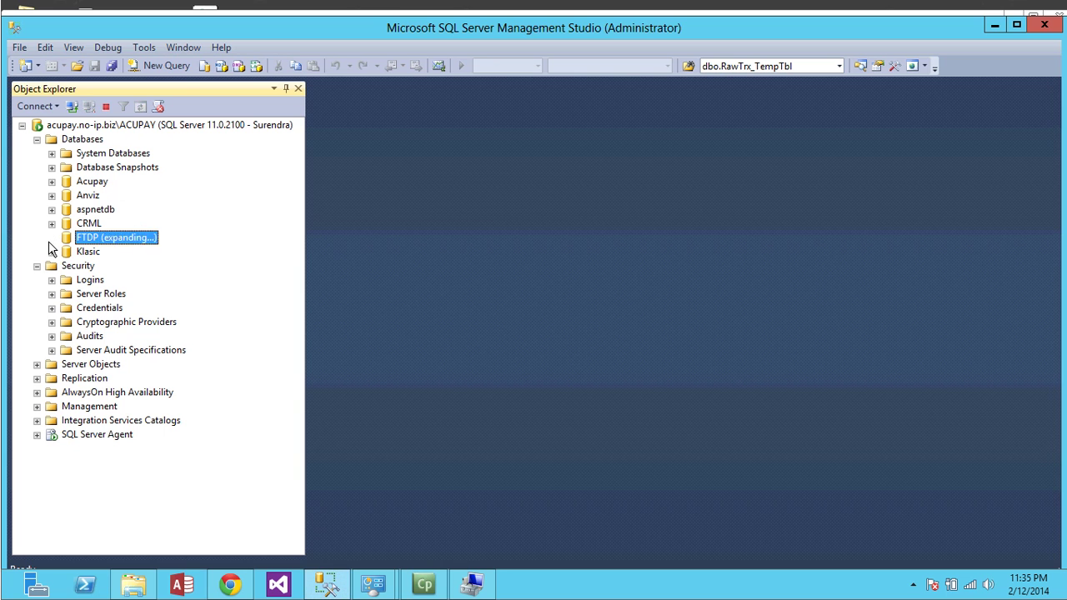
left_click(67, 266)
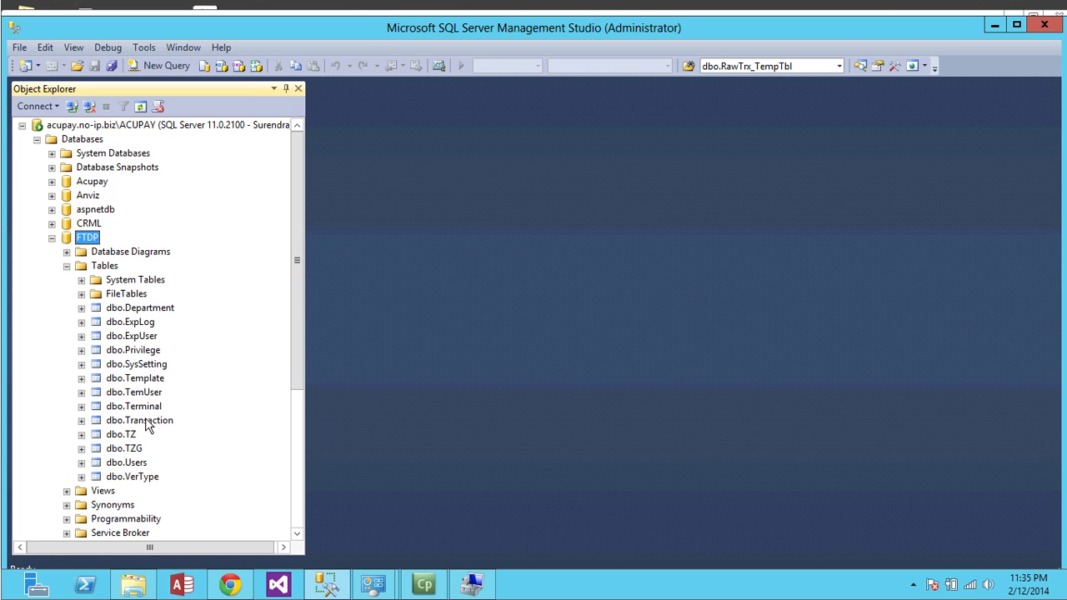
left_click(147, 422)
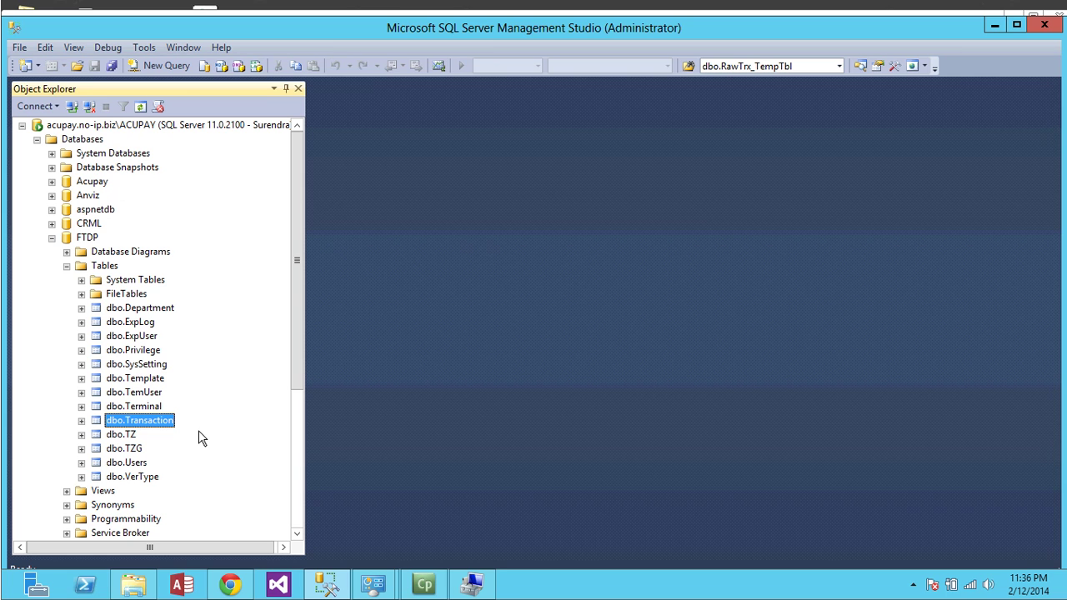
Create a new query on the FTDP database that reads select * from Transaction.
left_click(159, 64)
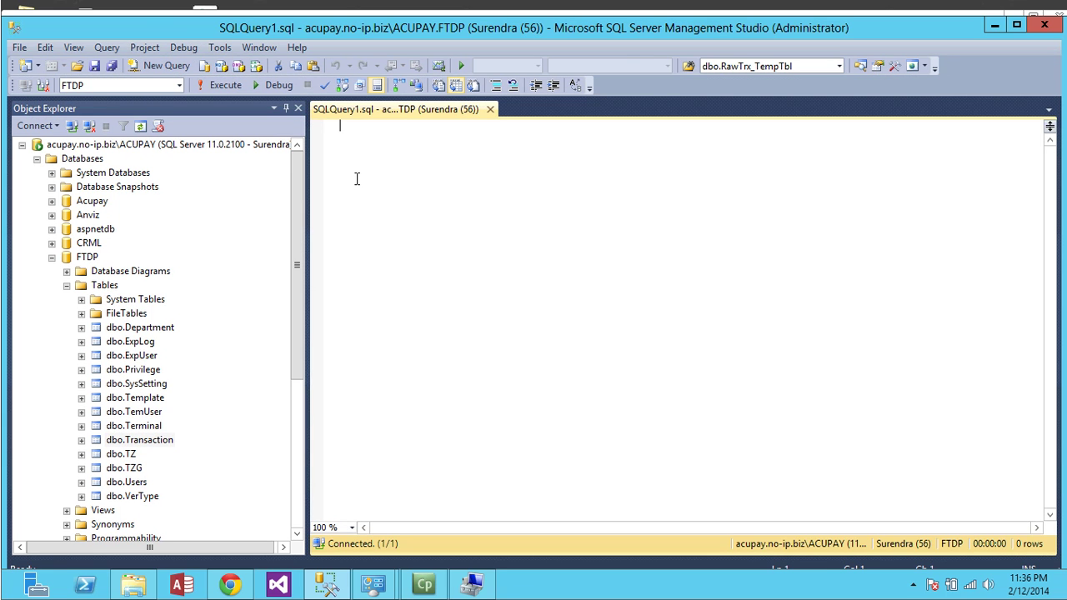
type("select ")
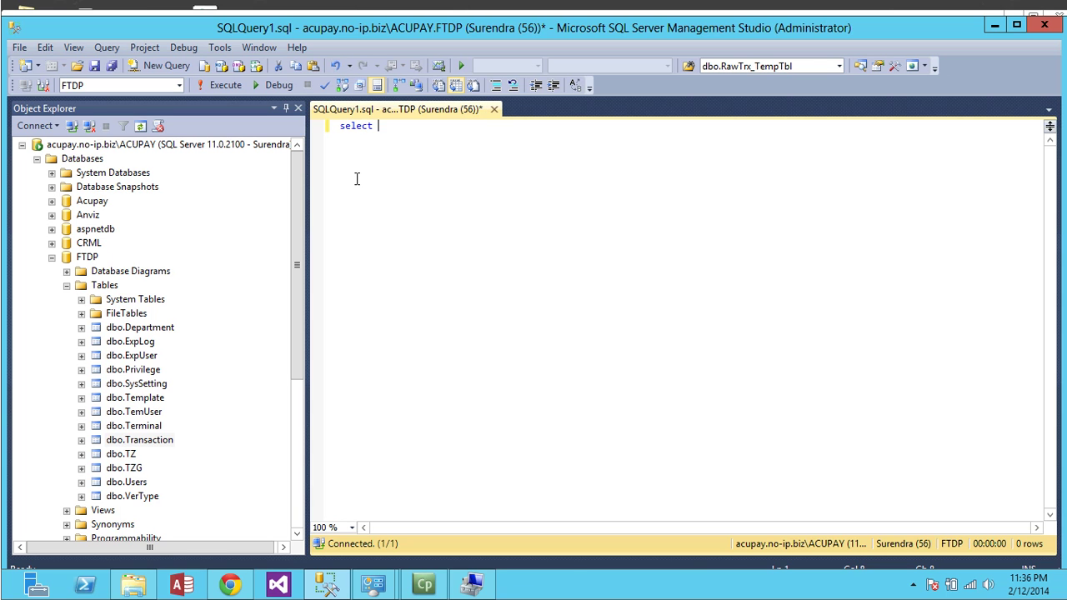
type("*")
key("Return")
type("from tr")
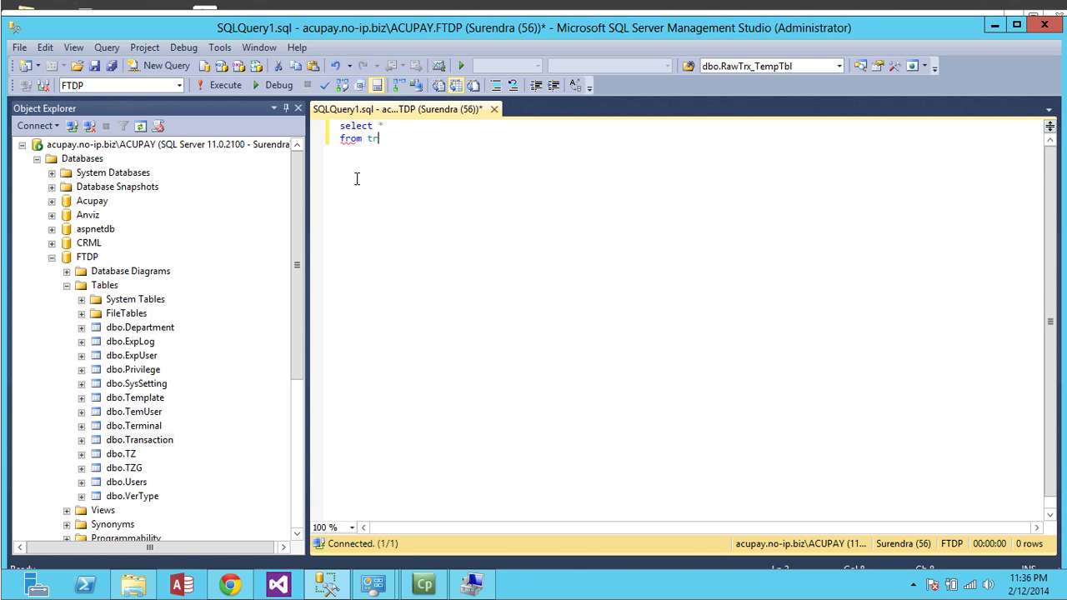
type("ans")
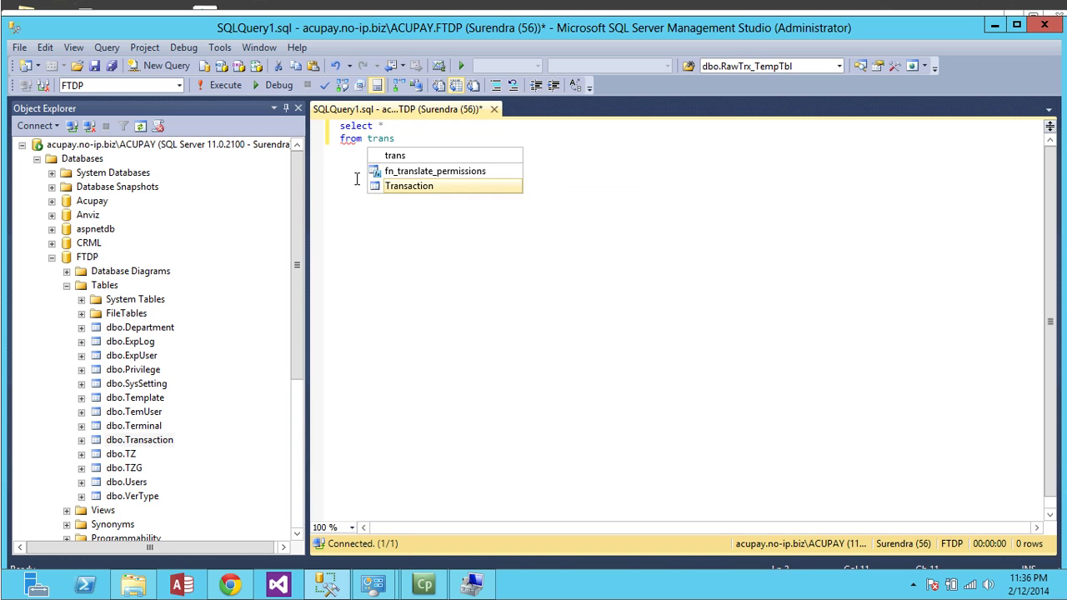
key("Tab")
key("Return")
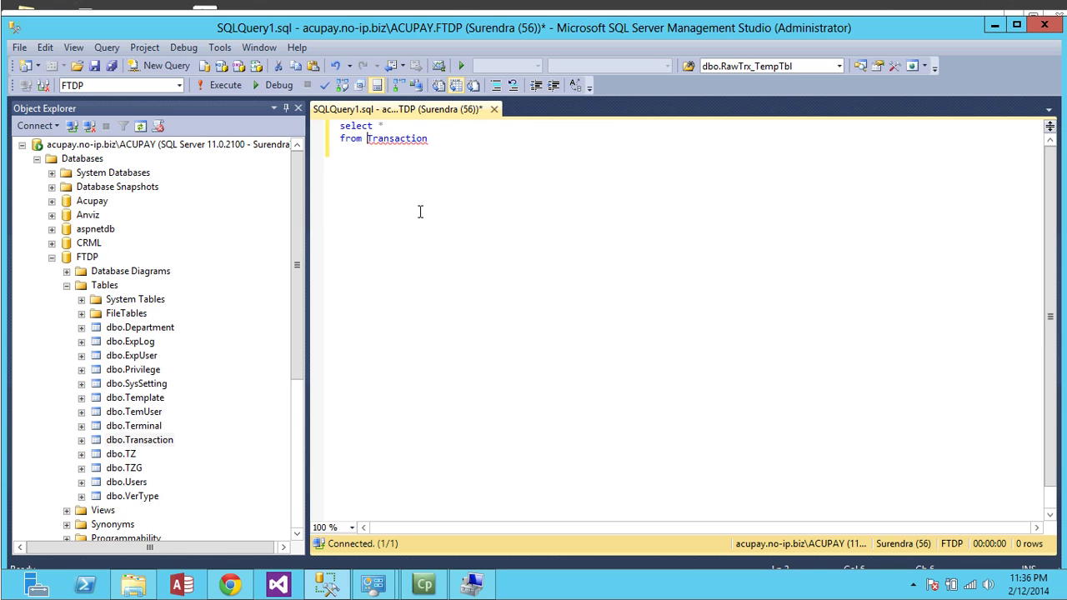
Enclose the Transaction table name in square brackets in the query.
type("[")
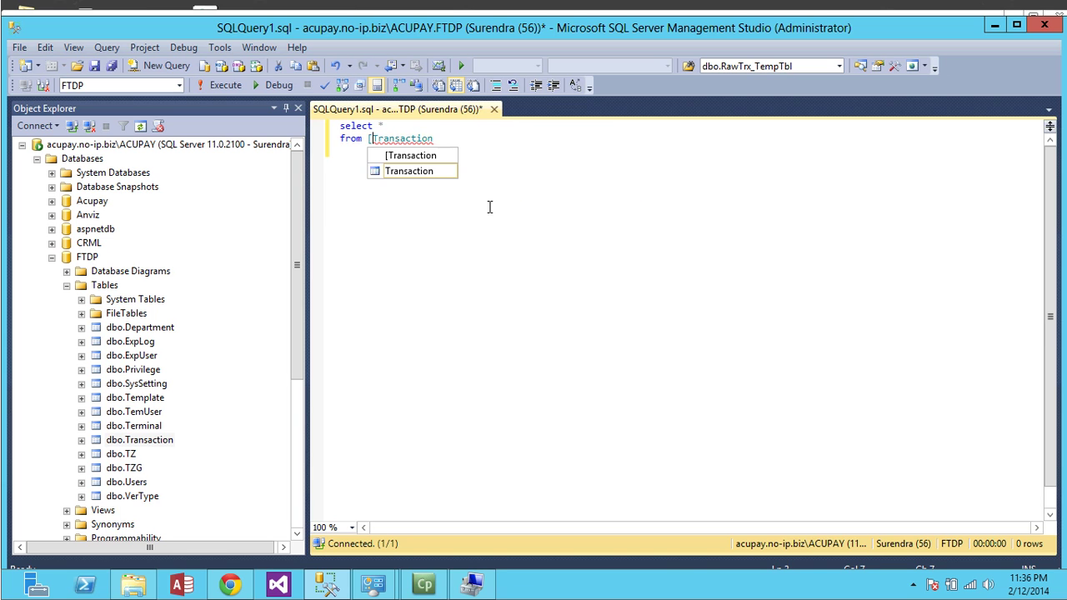
left_click(498, 141)
type("]")
key("Return")
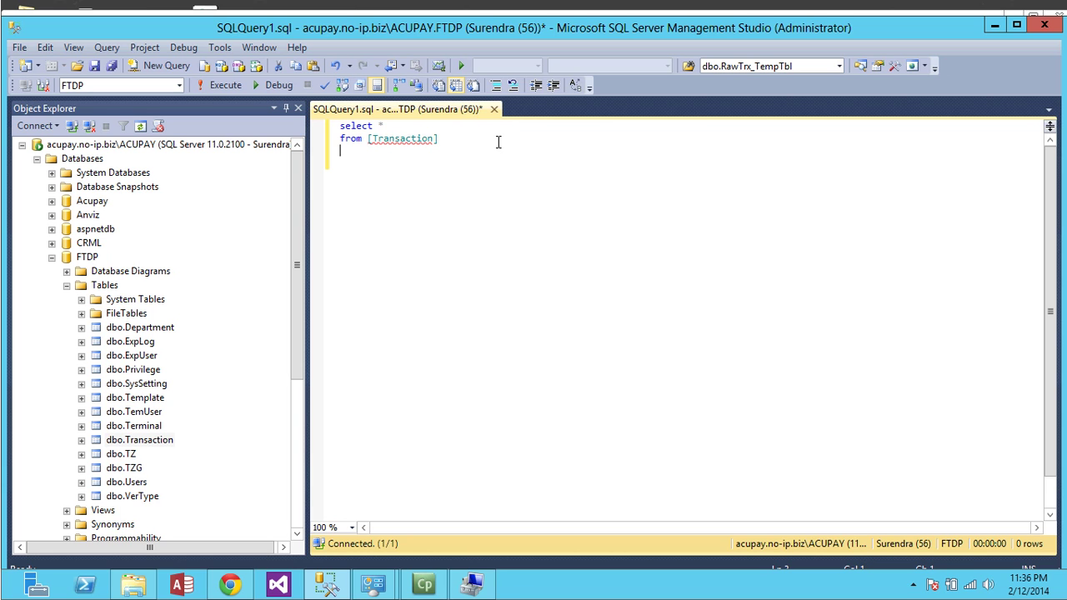
key("Return")
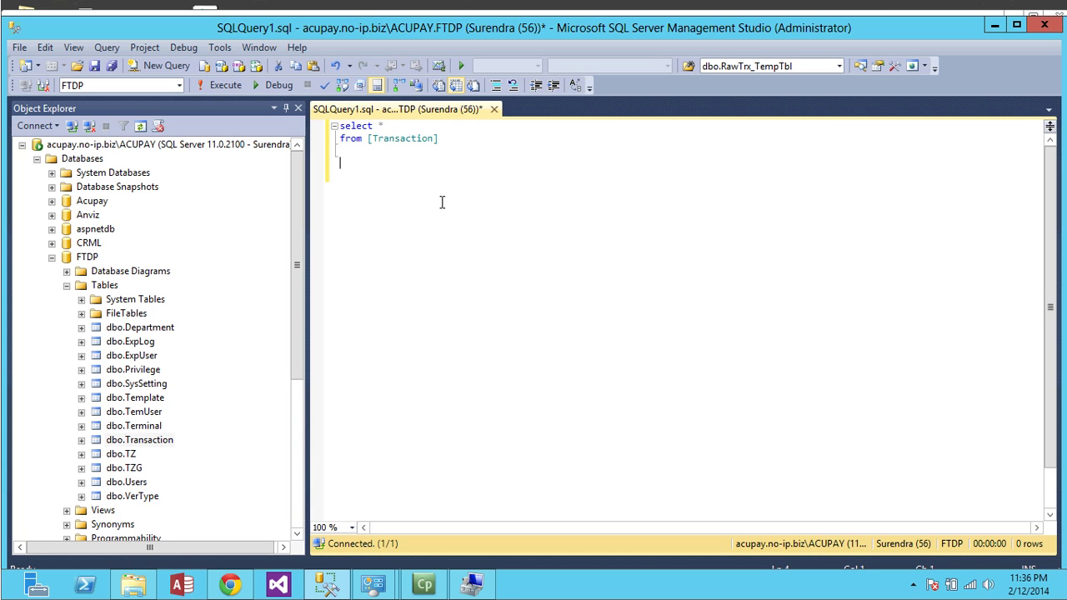
Execute the query on the Transaction table, and close SQL Server Management Studio without saving SQLQuery1.sql.
left_click(221, 85)
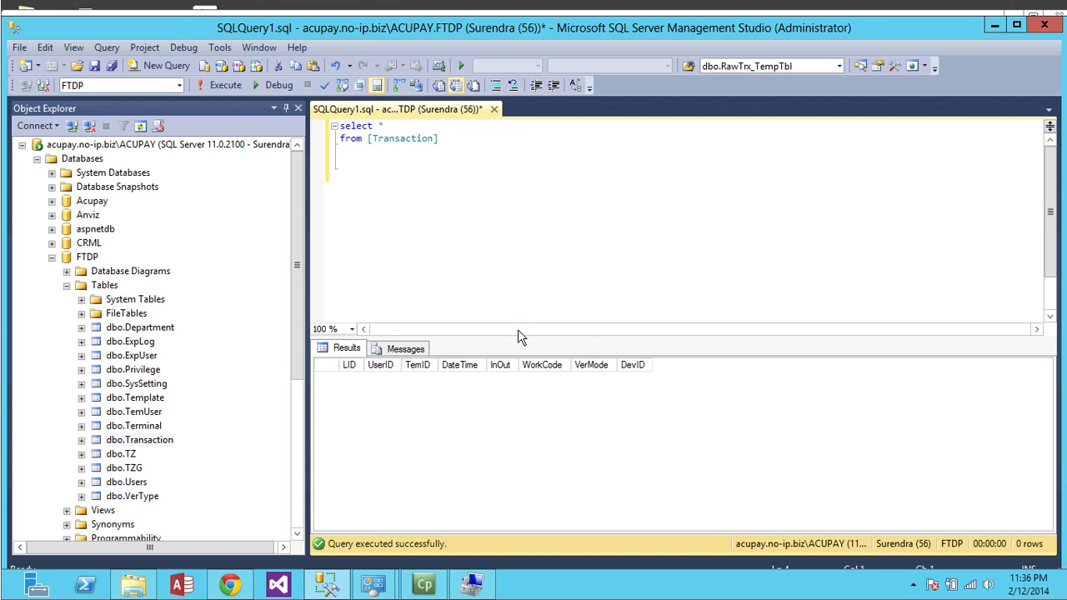
left_click(1044, 25)
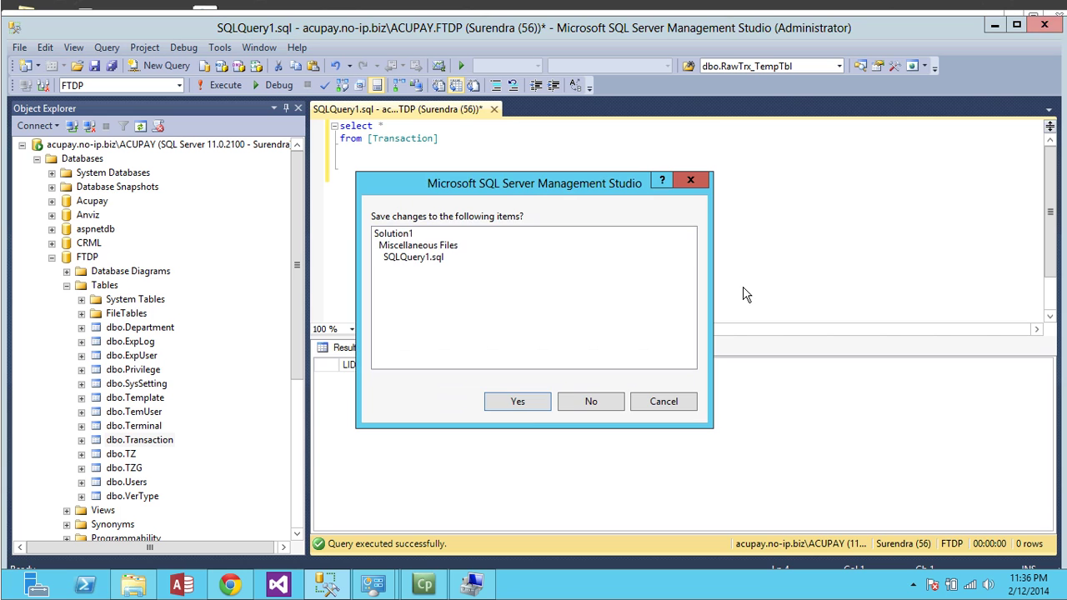
left_click(583, 402)
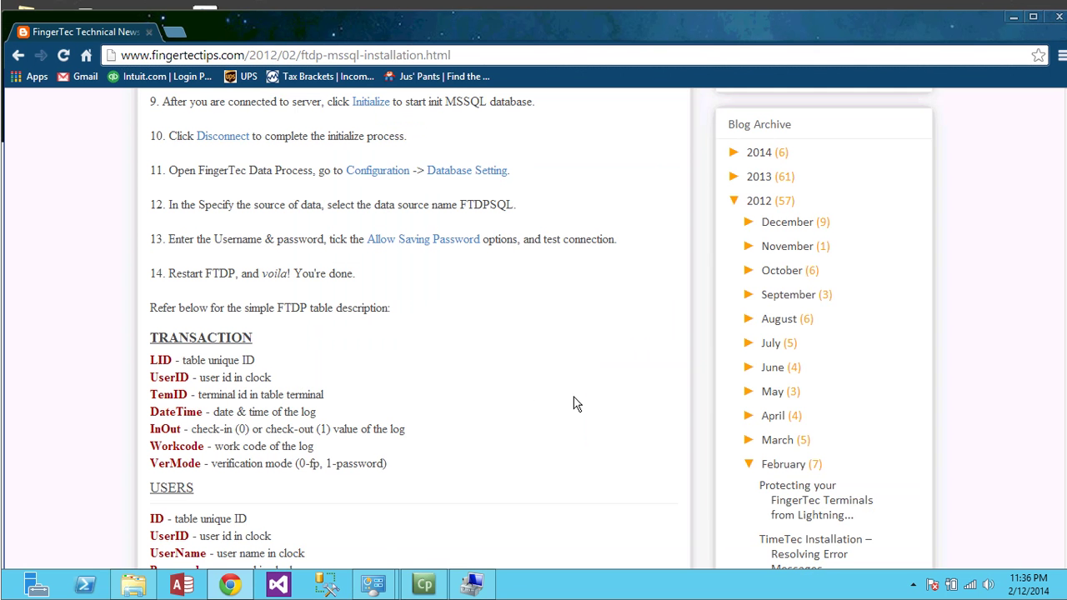
Review the FTDP MSSQL installation guide from its data source instructions down through the table descriptions to the reader comments.
mouse_move(421, 588)
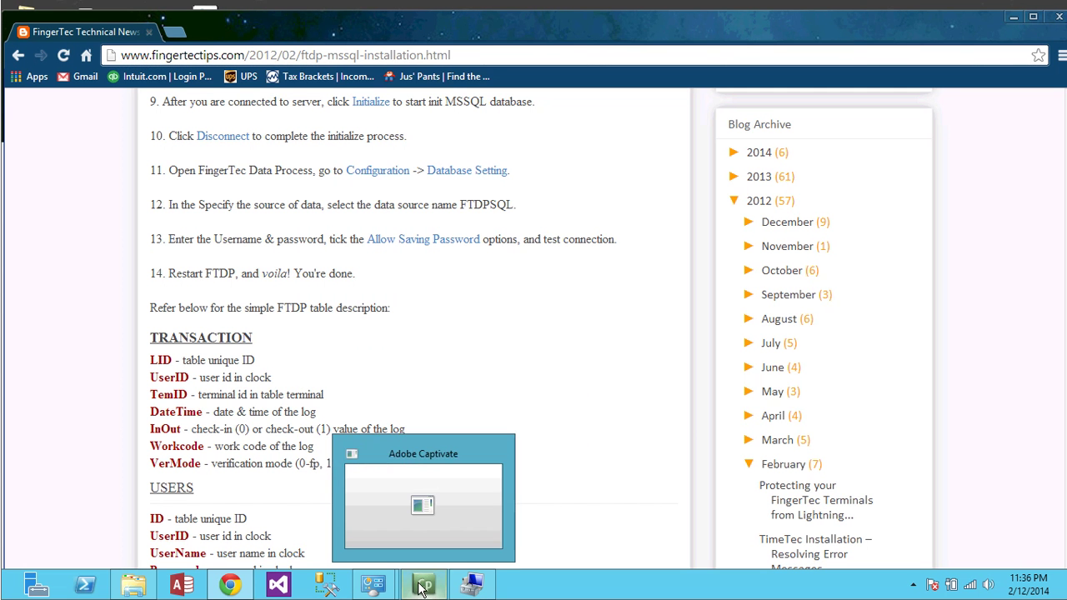
scroll(383, 277, "up", 3)
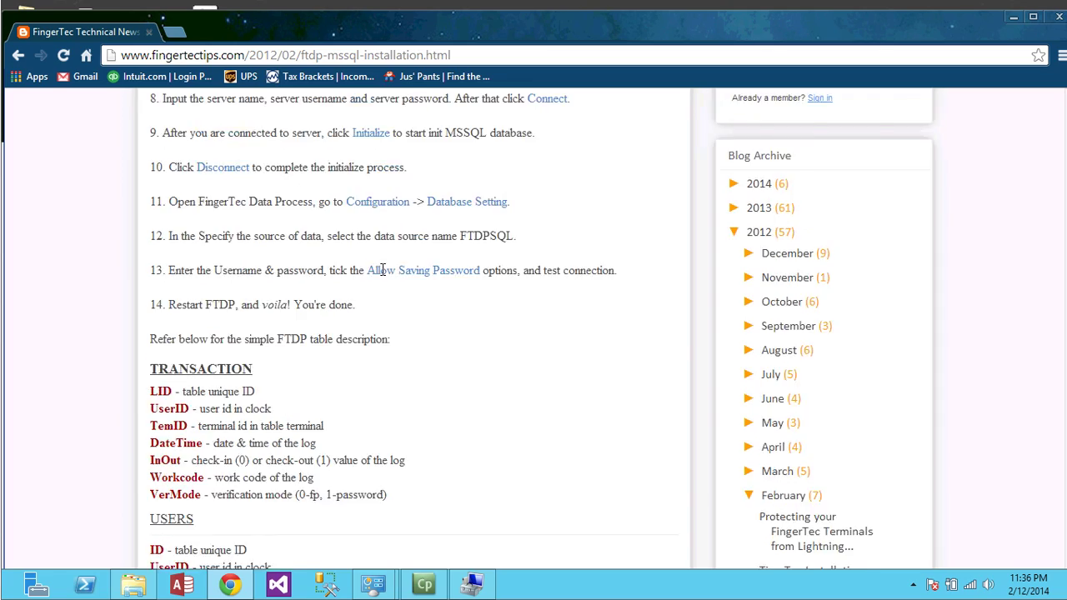
scroll(382, 270, "up", 15)
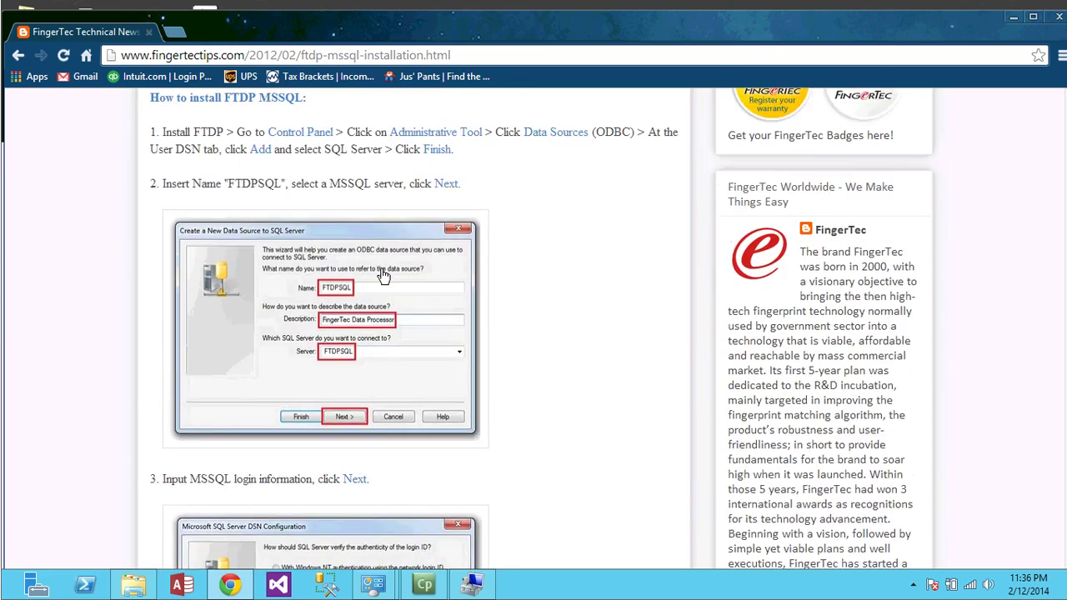
scroll(381, 268, "down", 1)
scroll(380, 268, "down", 9)
scroll(384, 275, "down", 15)
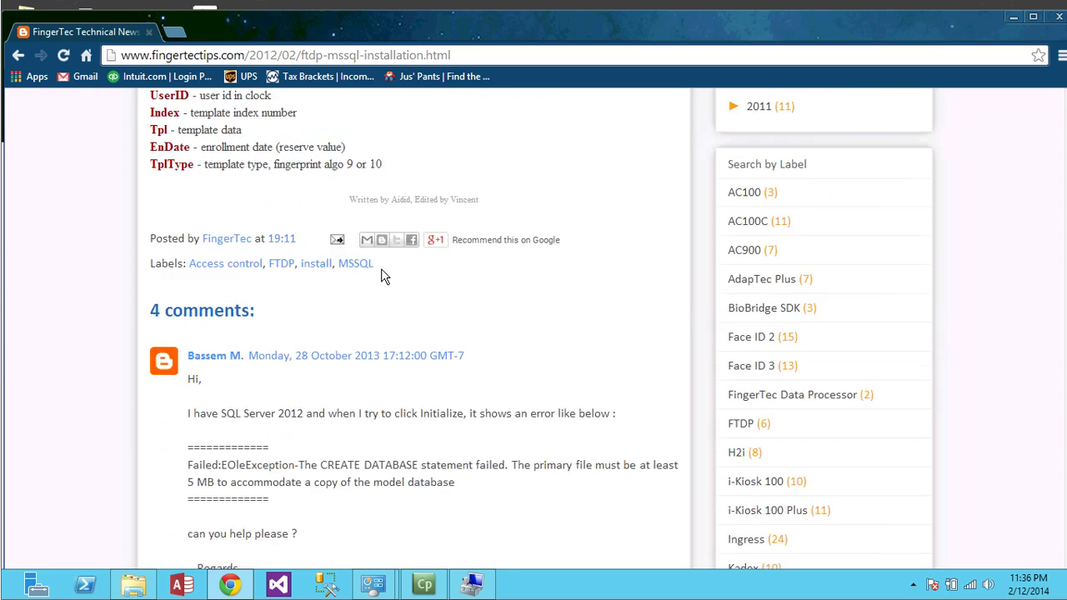
scroll(381, 276, "down", 10)
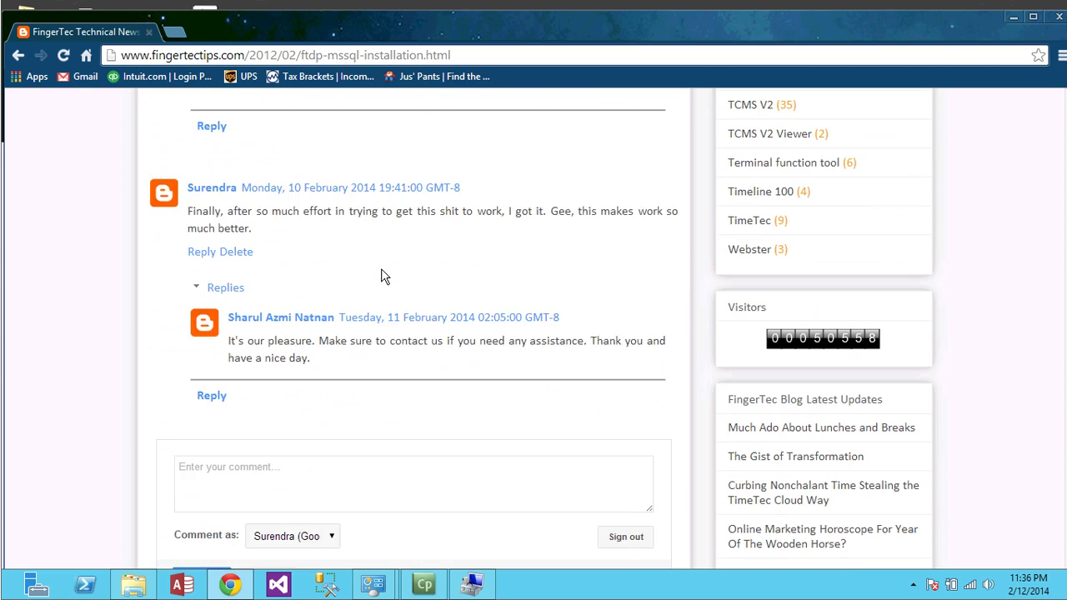